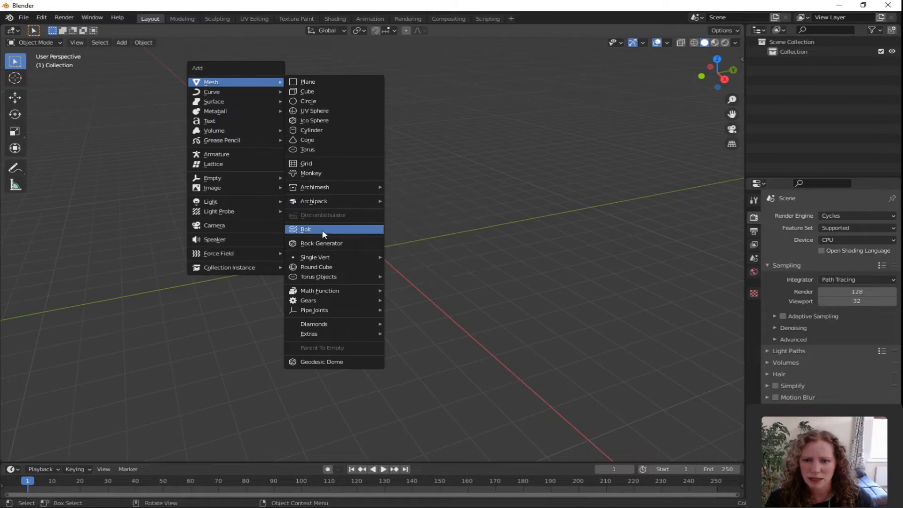
Add a Torus Knot mesh, view it from the top and show its creation settings
mouse_move(324, 276)
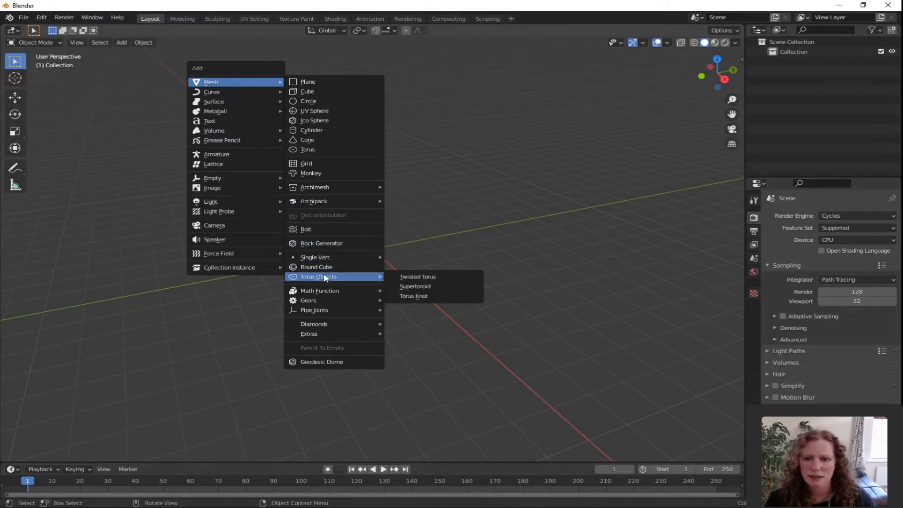
click(418, 297)
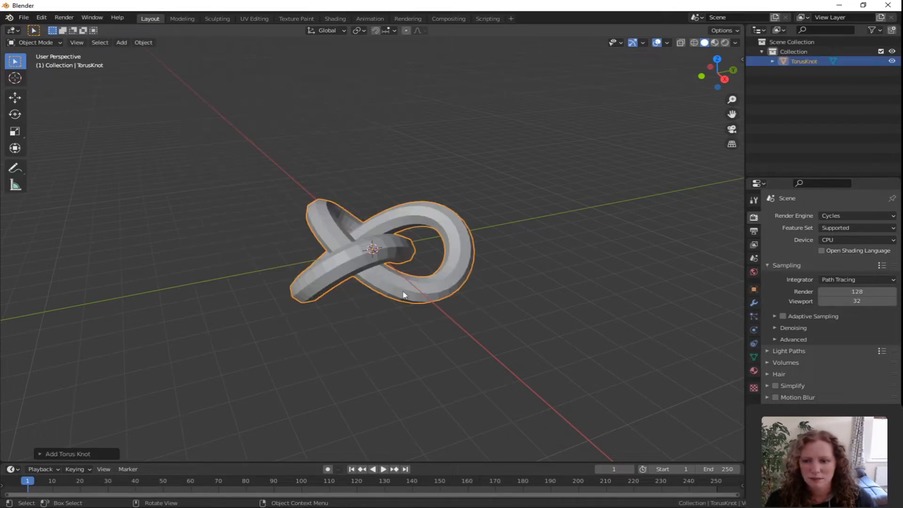
key(KP_7)
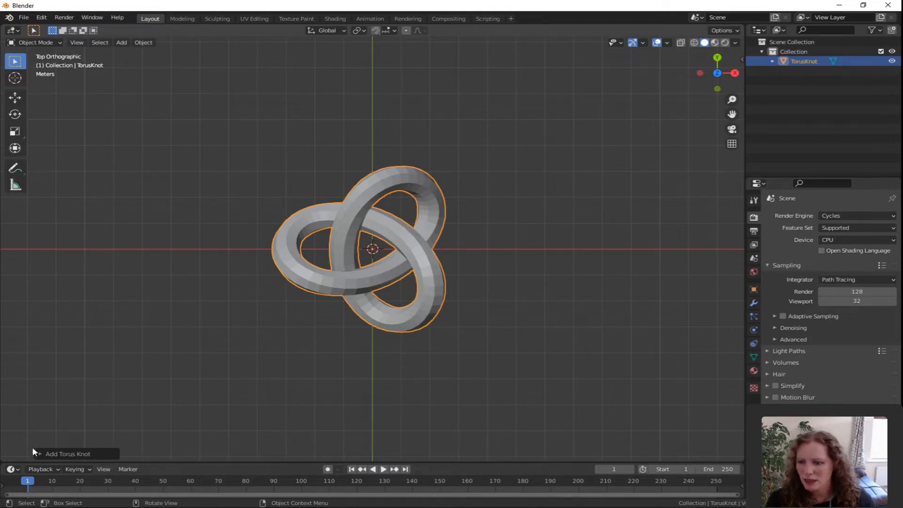
click(57, 453)
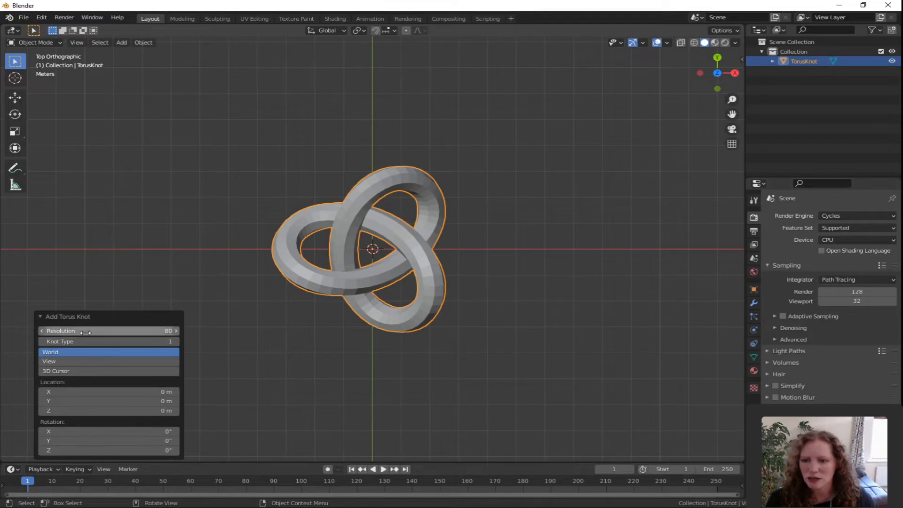
drag(83, 330, 62, 331)
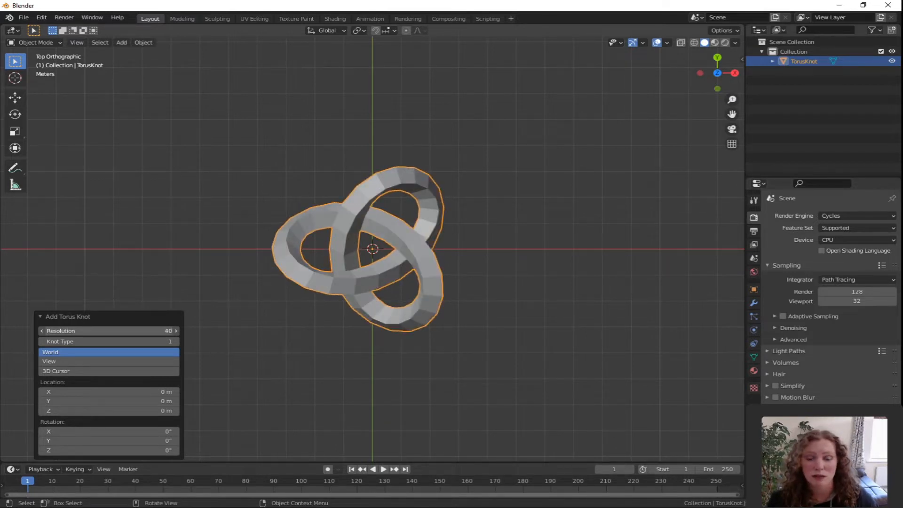
drag(61, 331, 77, 331)
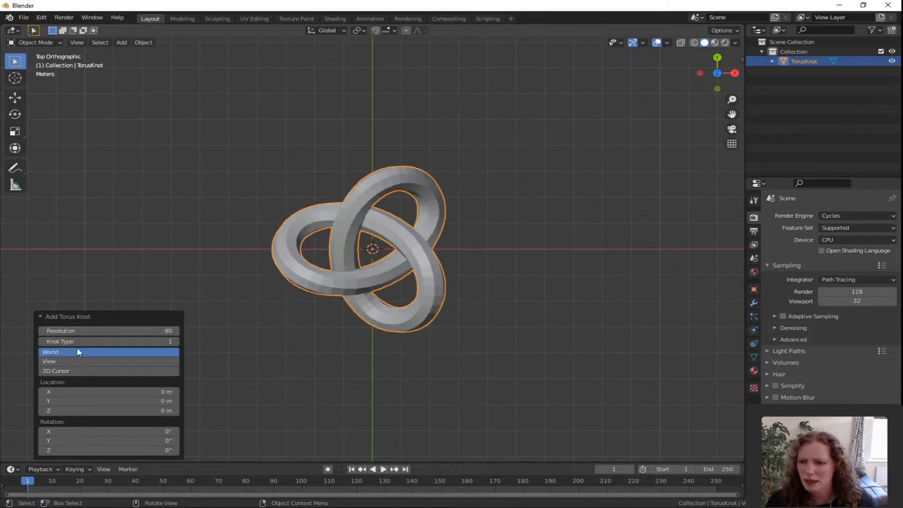
click(176, 343)
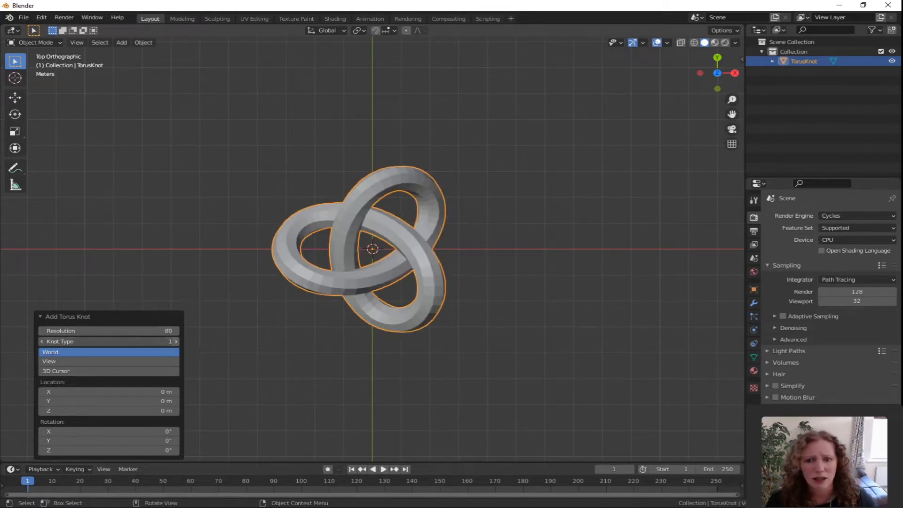
click(176, 341)
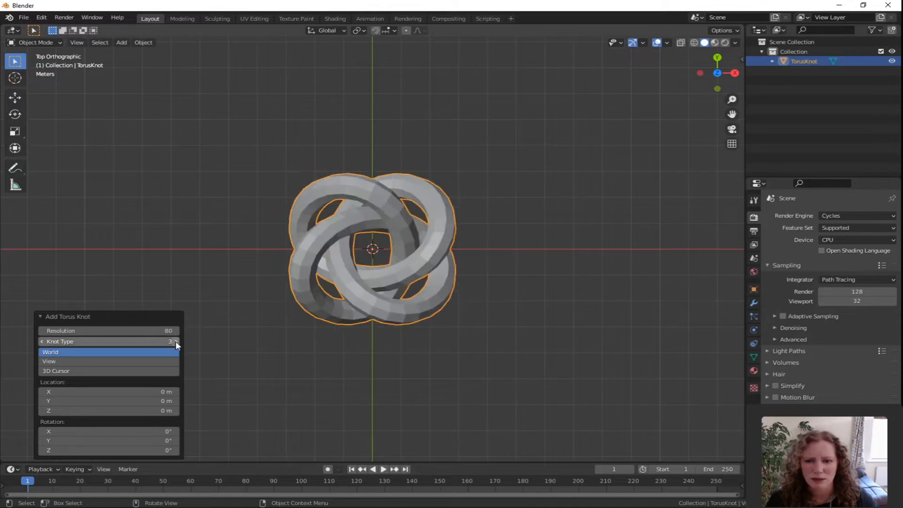
double_click(42, 341)
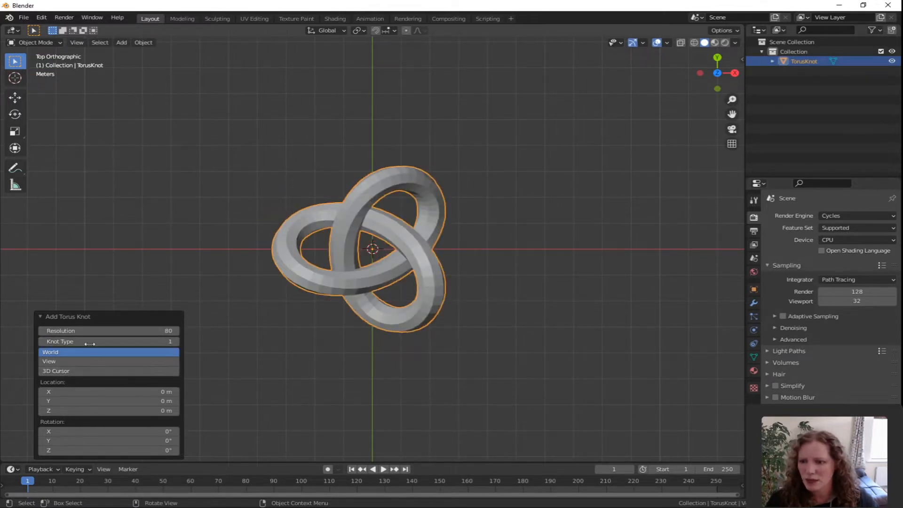
Set the torus knot's resolution to 58 and start editing its mesh with nothing selected
drag(96, 331, 45, 331)
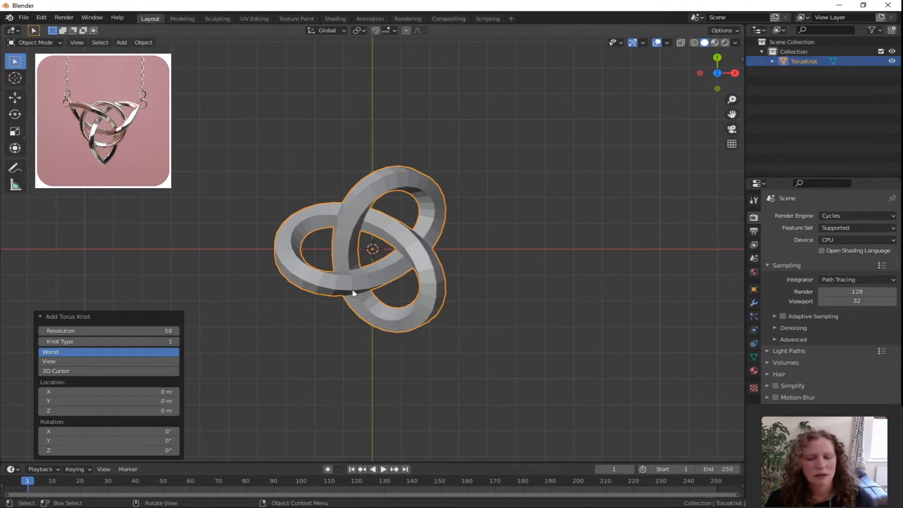
key(Tab)
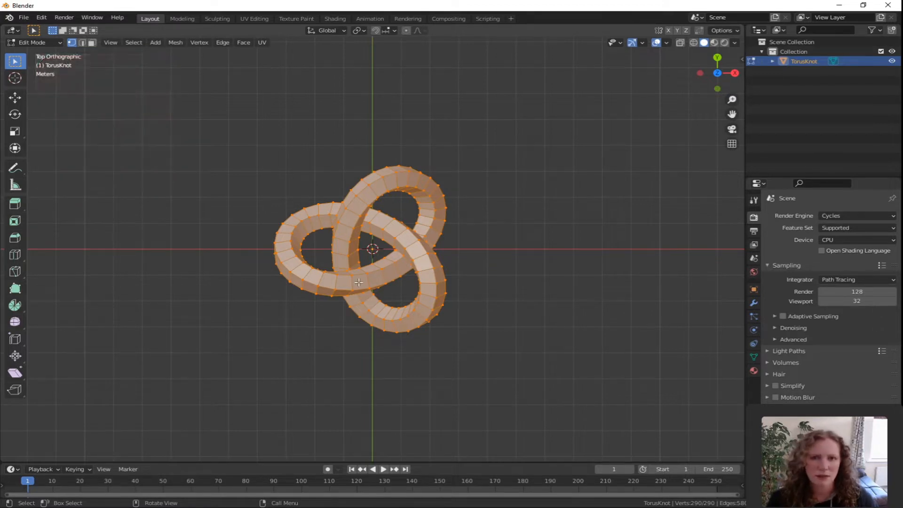
key(alt+a)
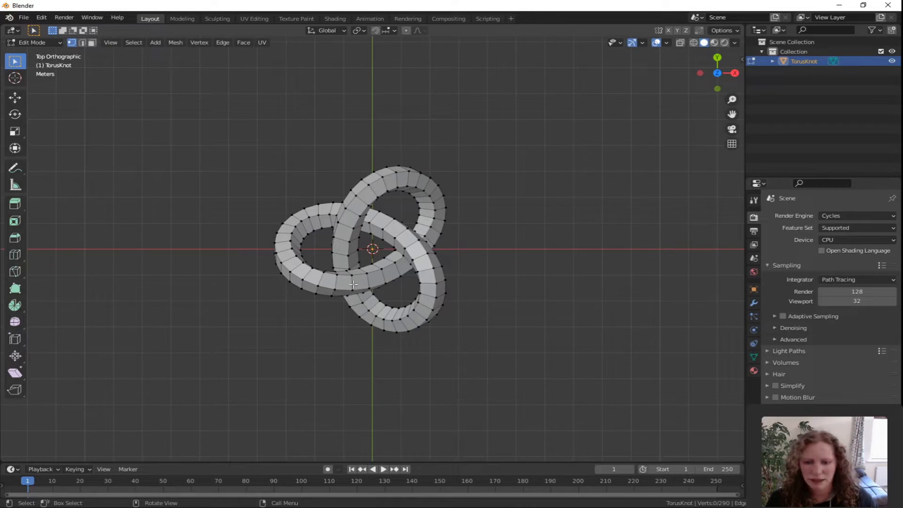
In face selection mode, select the rings of faces along both strands of the negative-X lobe, leaving its outer bend unselected
alt+click(352, 284)
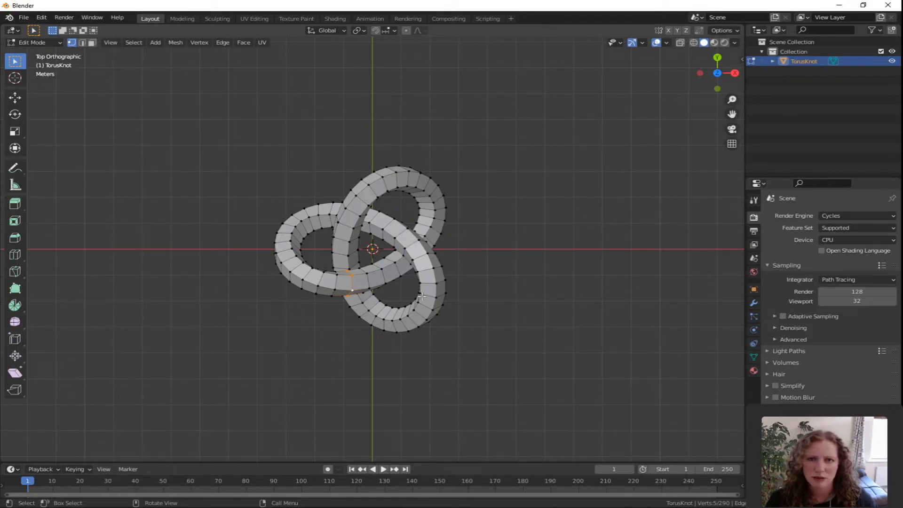
key(3)
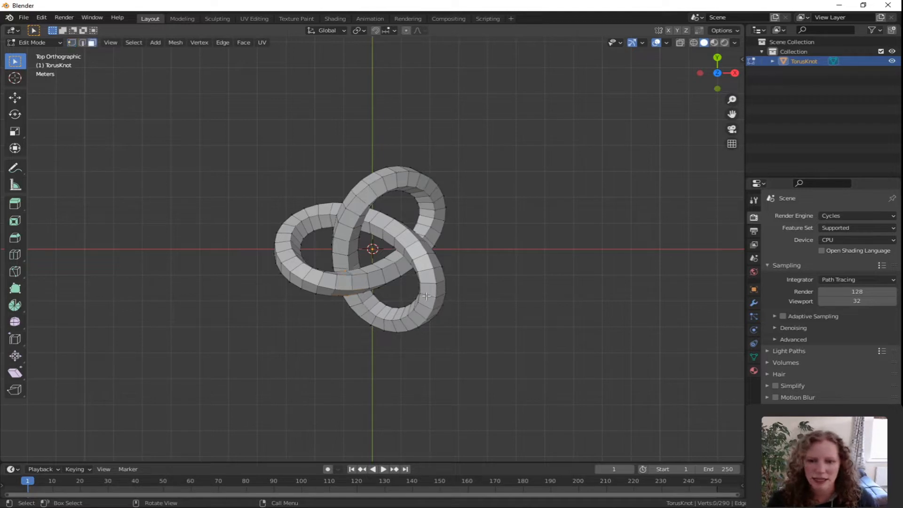
click(342, 281)
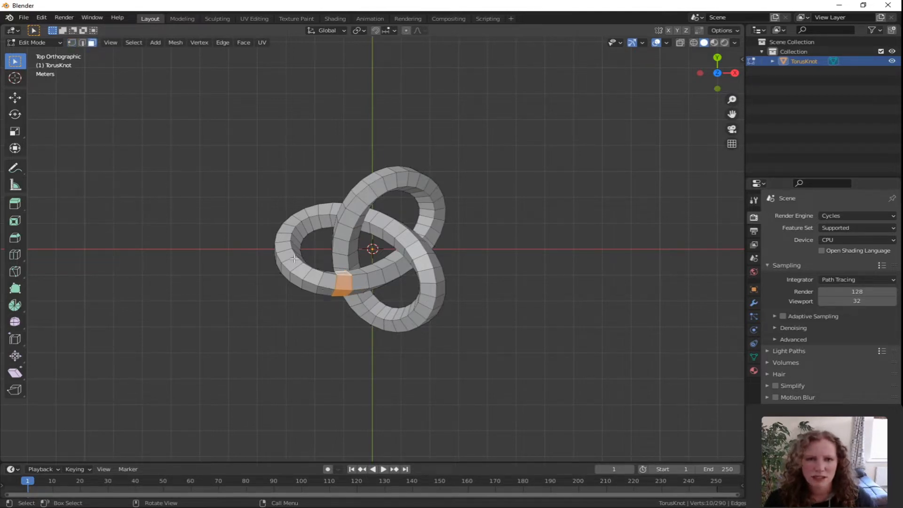
alt+shift+click(402, 241)
alt+shift+click(387, 233)
alt+shift+click(374, 226)
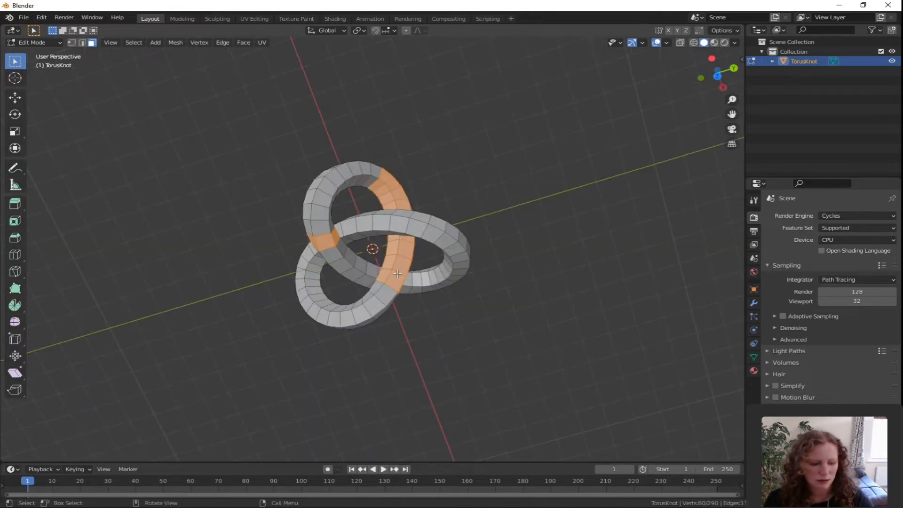
key(KP_7)
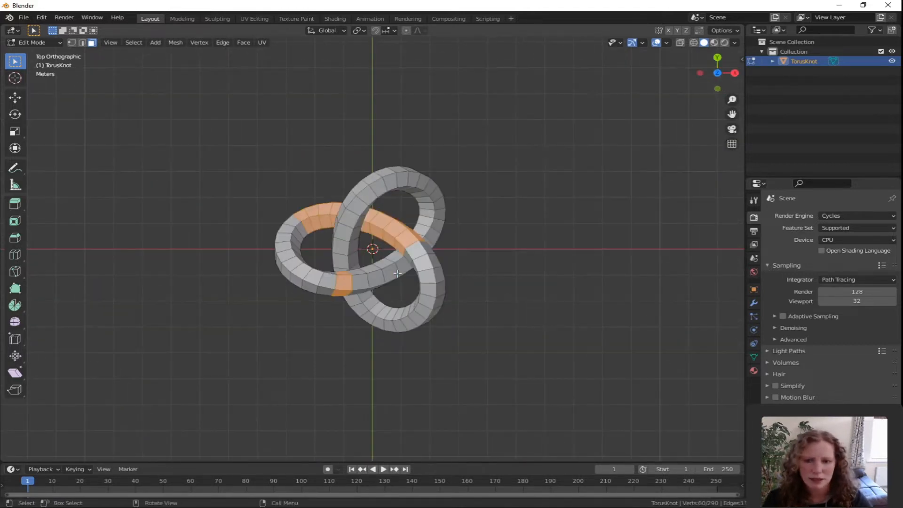
shift+click(327, 289)
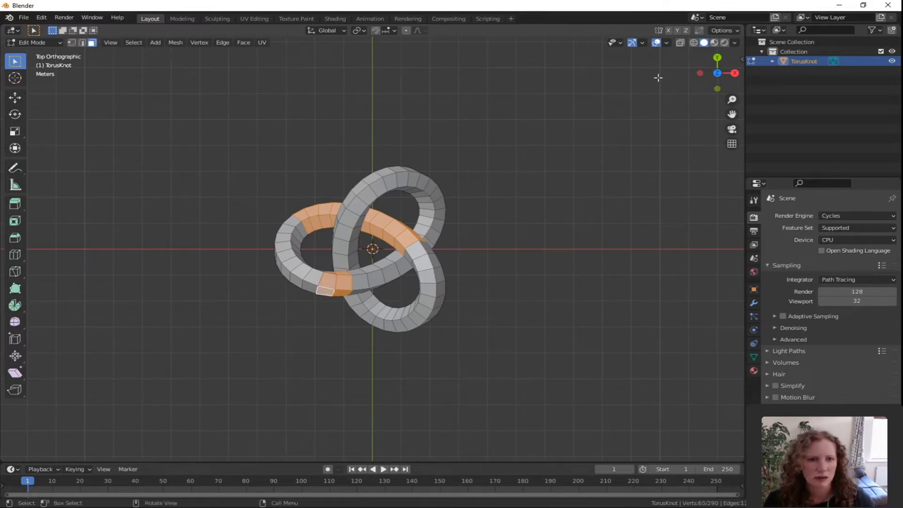
Add the lobe's remaining outer-bend faces with Circle Select, using X-ray only for this selection
click(679, 43)
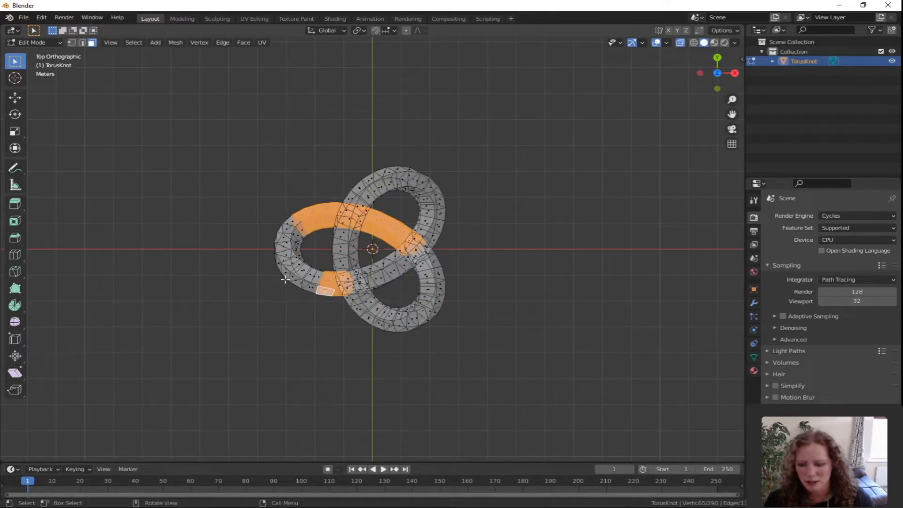
key(c)
mouse_move(281, 285)
mouse_down()
mouse_move(315, 272)
mouse_move(284, 211)
mouse_move(300, 272)
mouse_up()
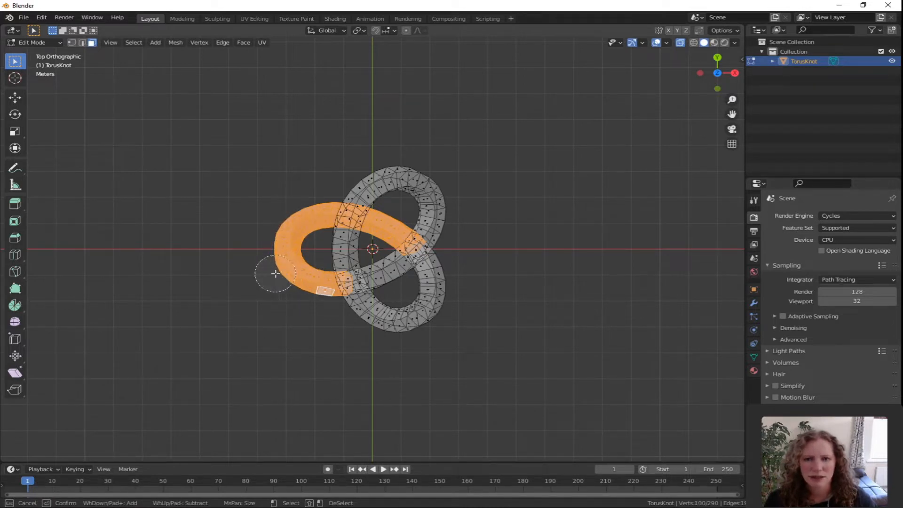
right_click(276, 274)
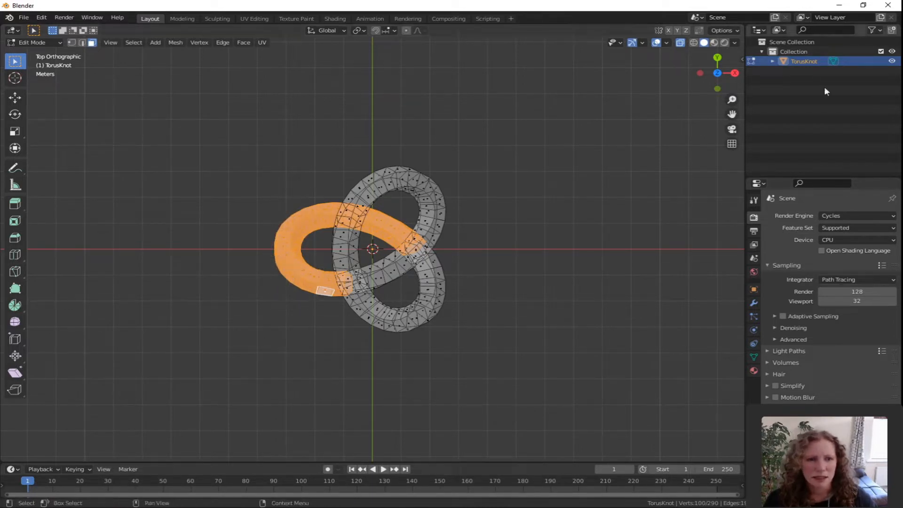
key(alt+z)
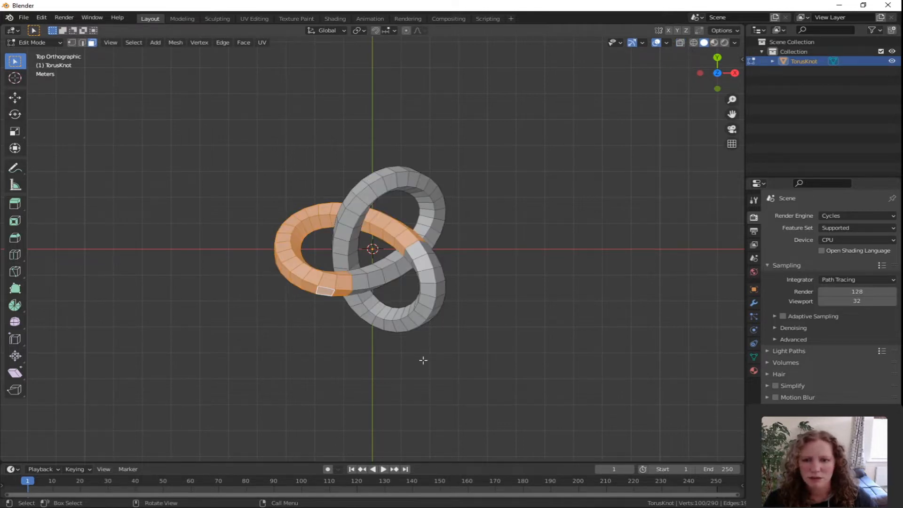
Invert the selection and delete the faces of the other two lobes, keeping only the negative-X strand
middle_drag(424, 360, 380, 360)
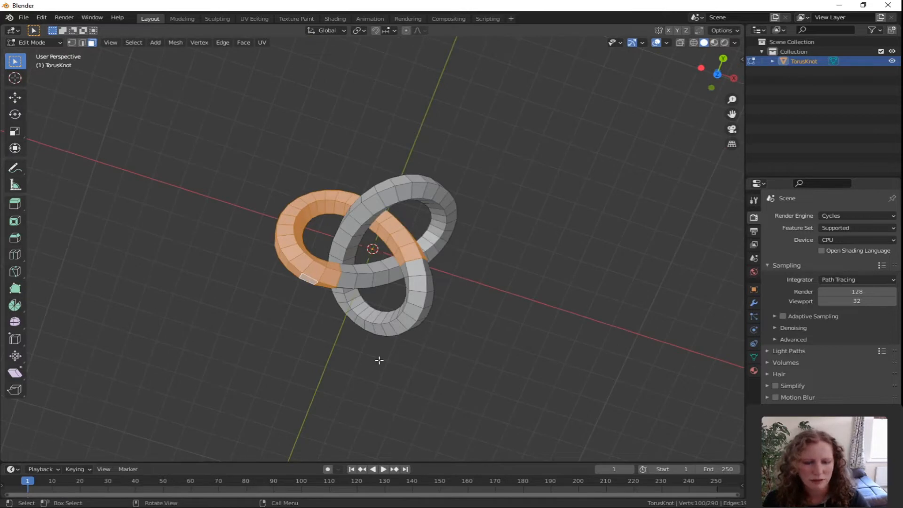
key(KP_7)
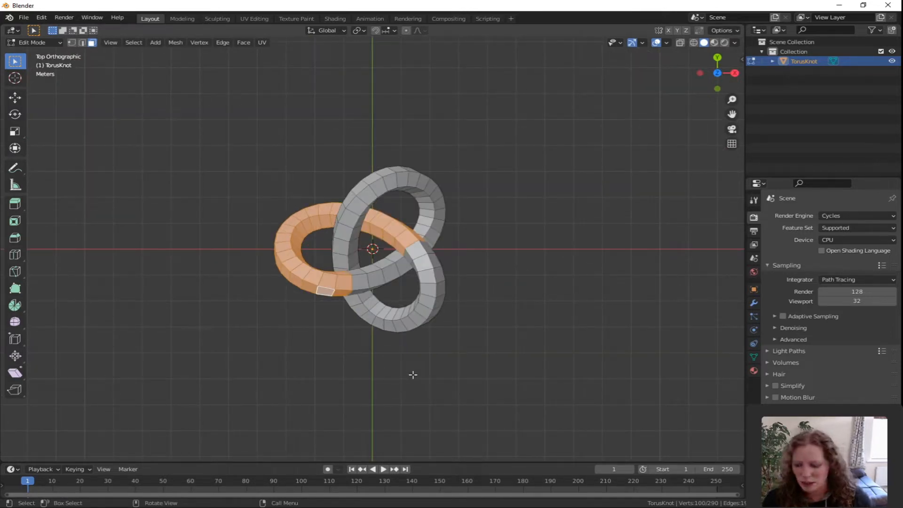
key(ctrl+i)
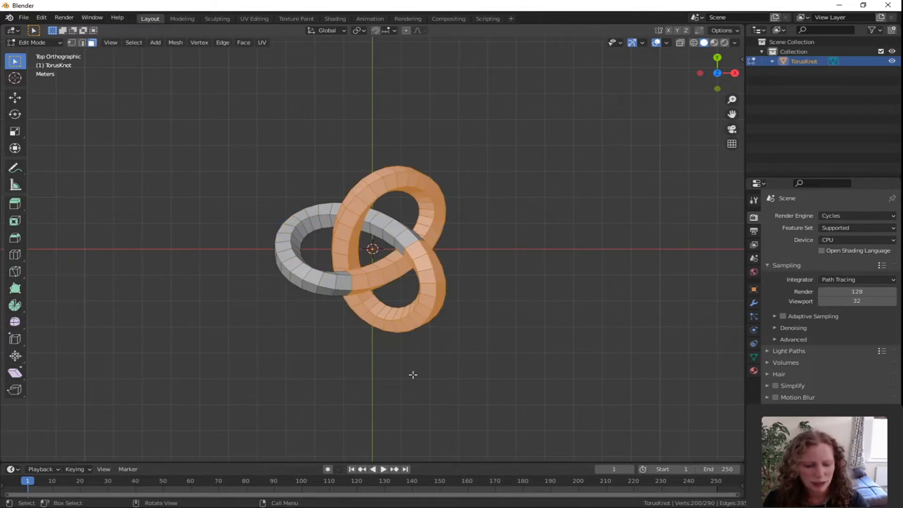
key(x)
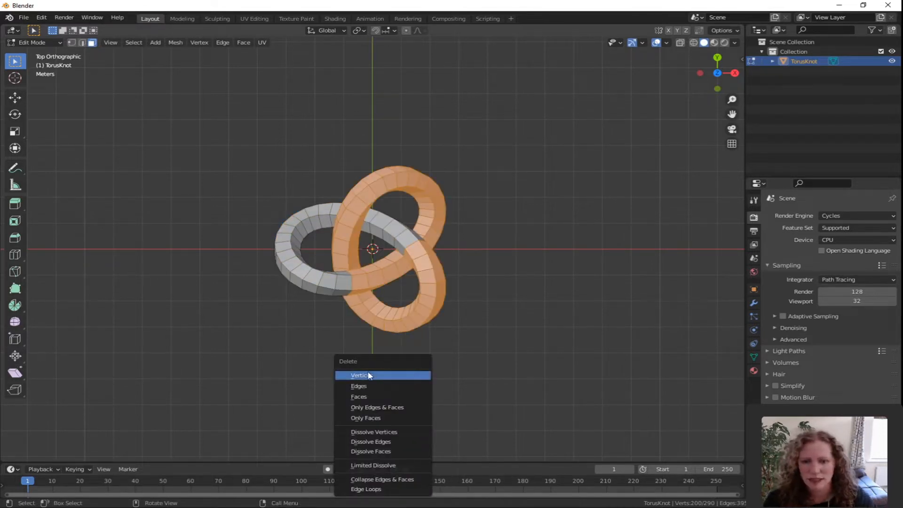
click(362, 396)
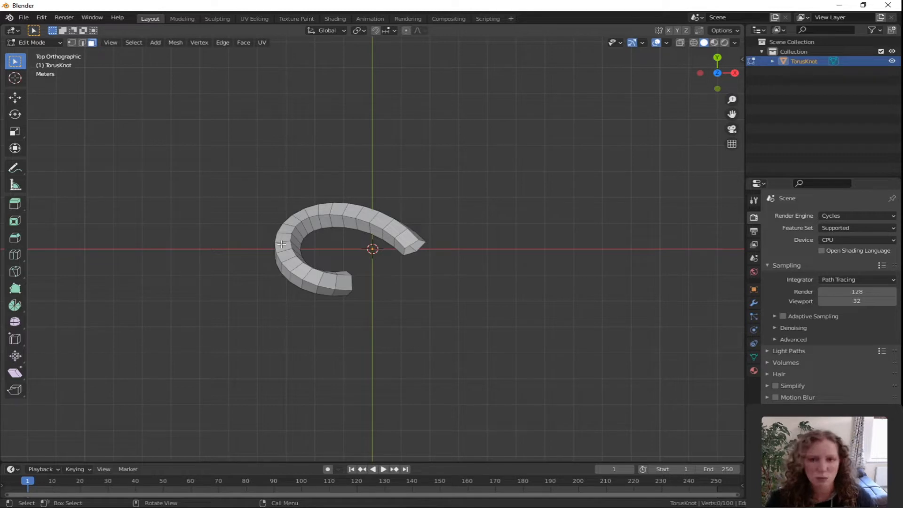
Select the vertex ring at the strand's outer bend, with 3D Cursor as the pivot point and proportional editing enabled
key(1)
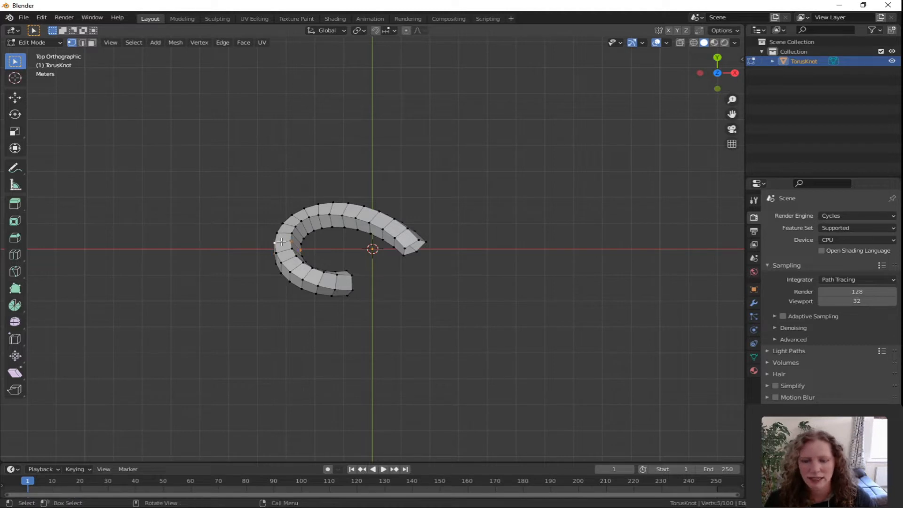
alt+click(282, 242)
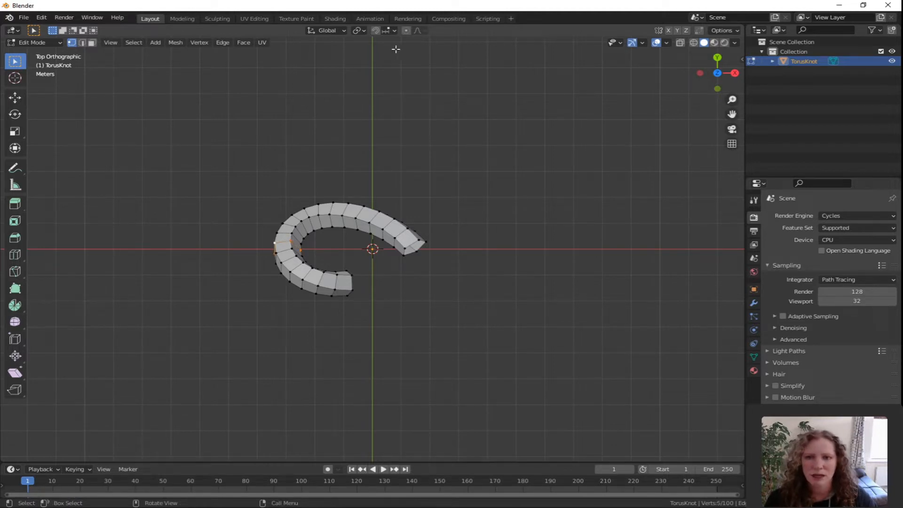
click(360, 30)
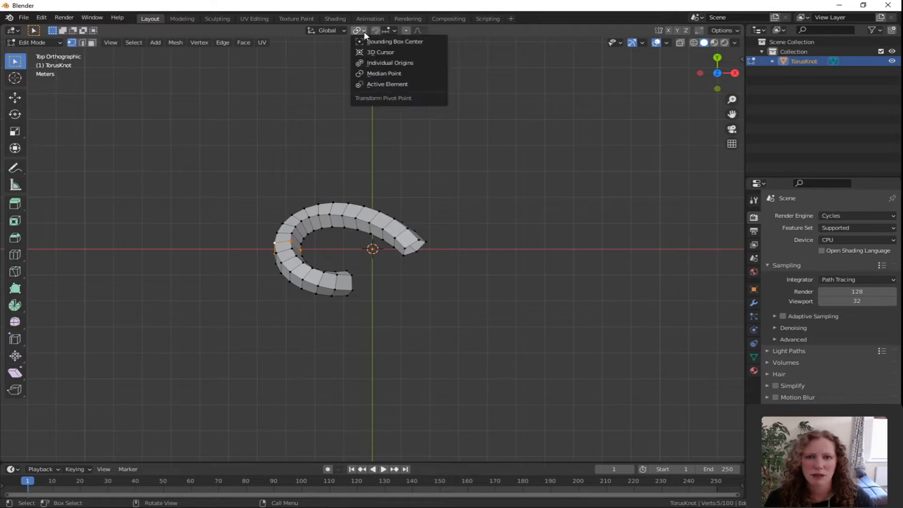
click(381, 52)
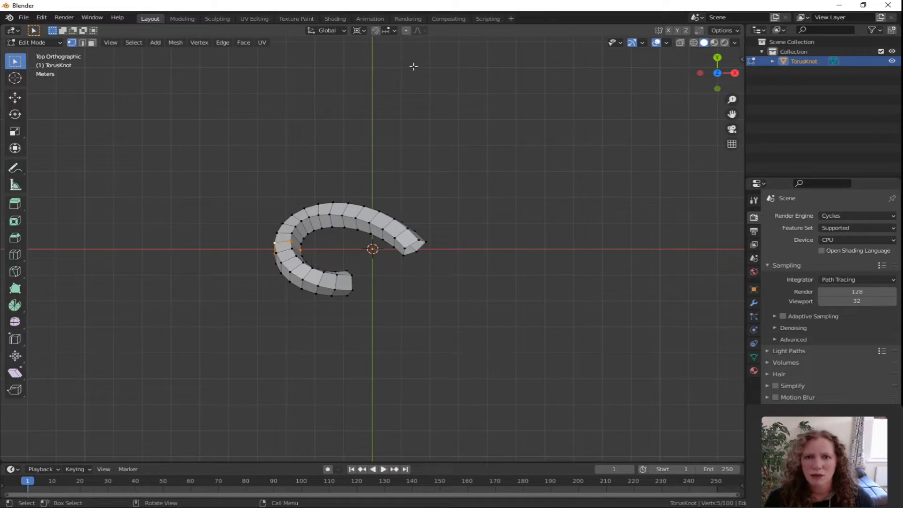
click(406, 31)
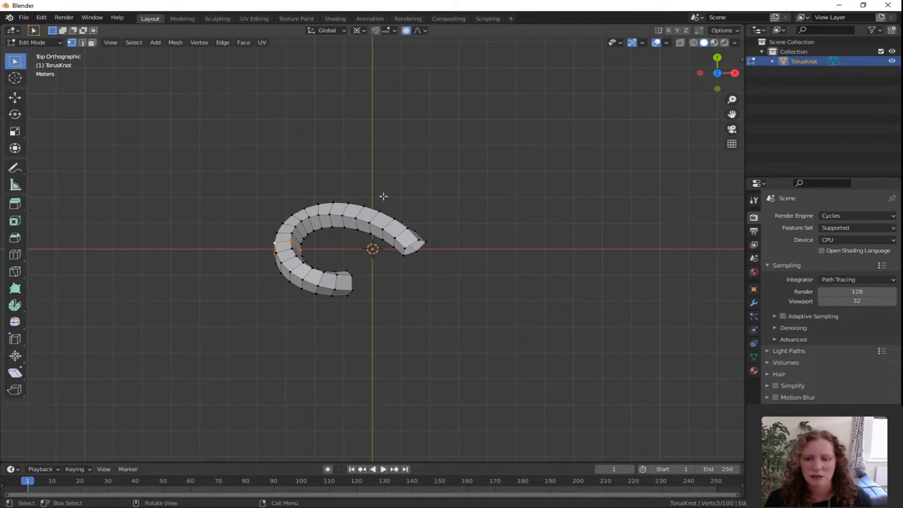
Scale the outer-bend vertex ring along X by about 1.31, with a smooth proportional falloff size of about 2.14
key(s)
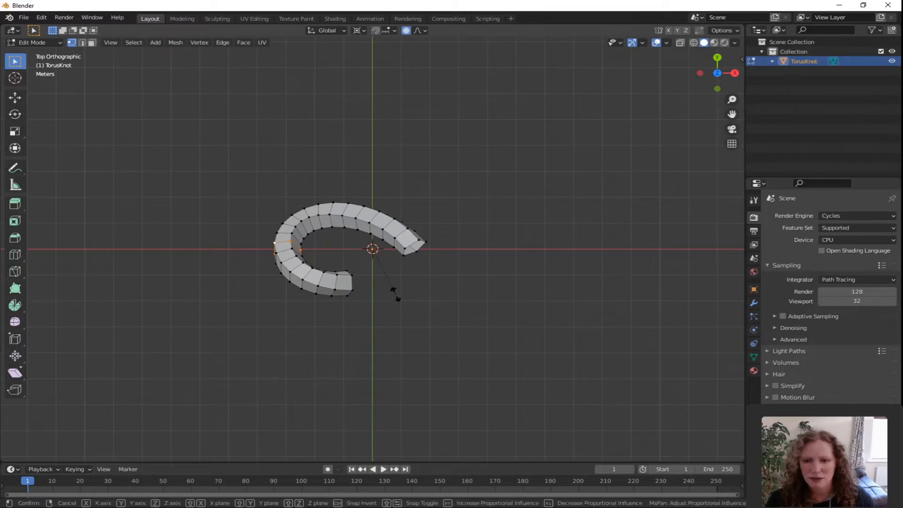
key(x)
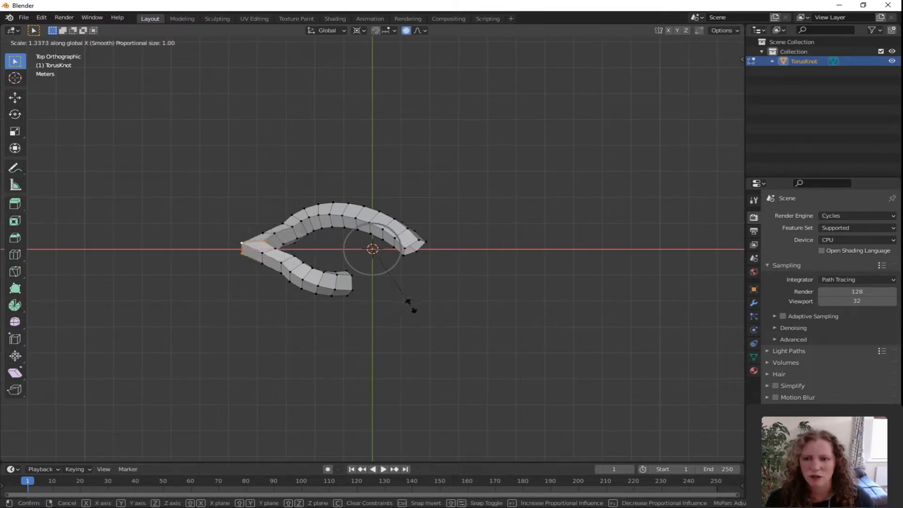
scroll(413, 306, down, 4)
scroll(414, 308, down, 5)
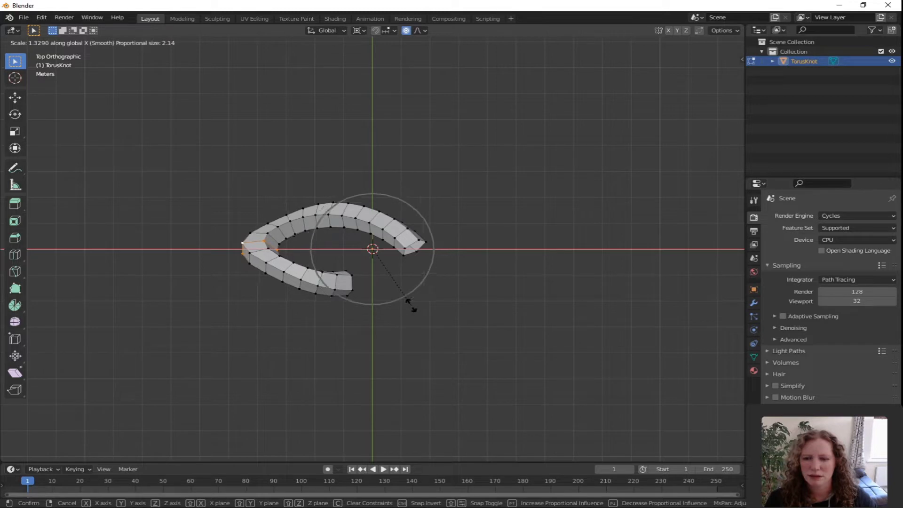
scroll(414, 309, up, 1)
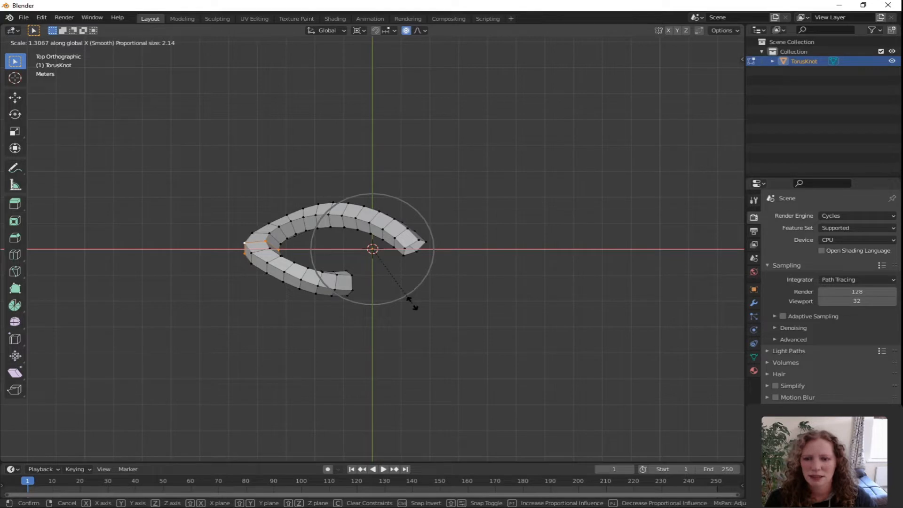
click(414, 306)
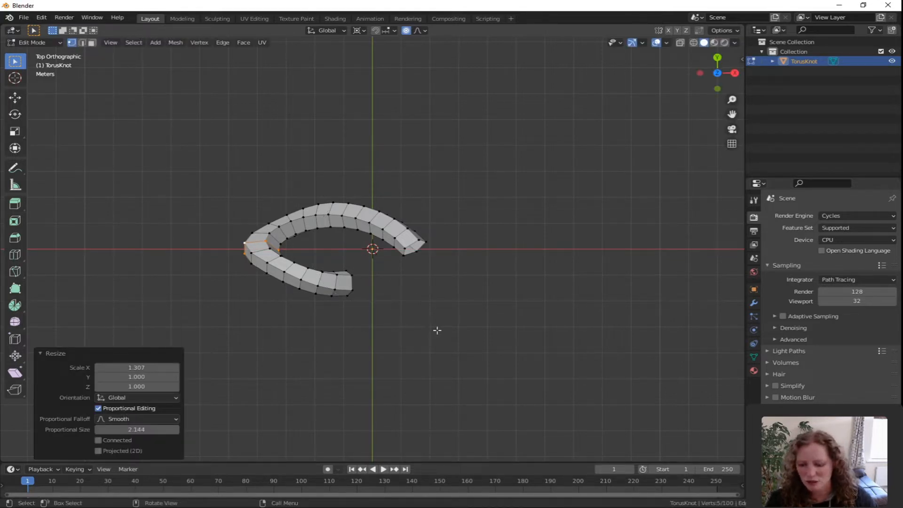
Move the outer-bend ring about -0.71 m along X, with a proportional size of about 3.14
key(g)
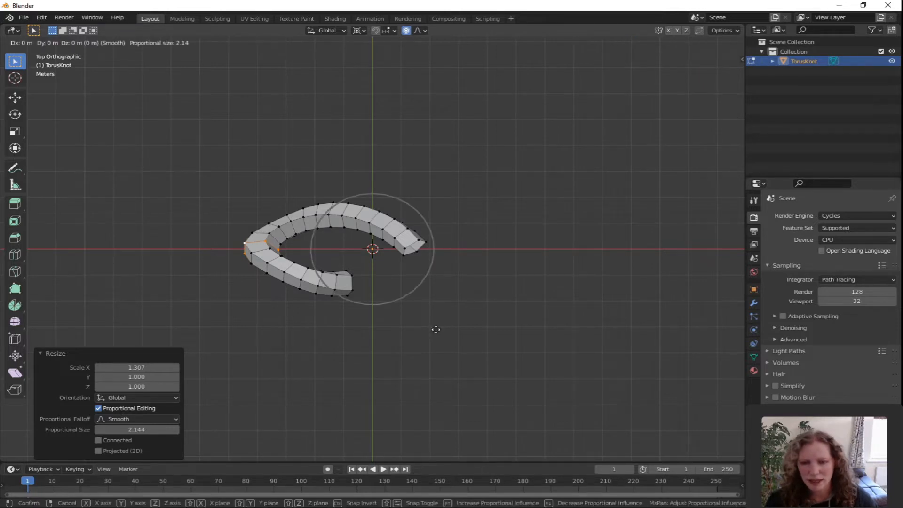
key(x)
scroll(427, 323, down, 1)
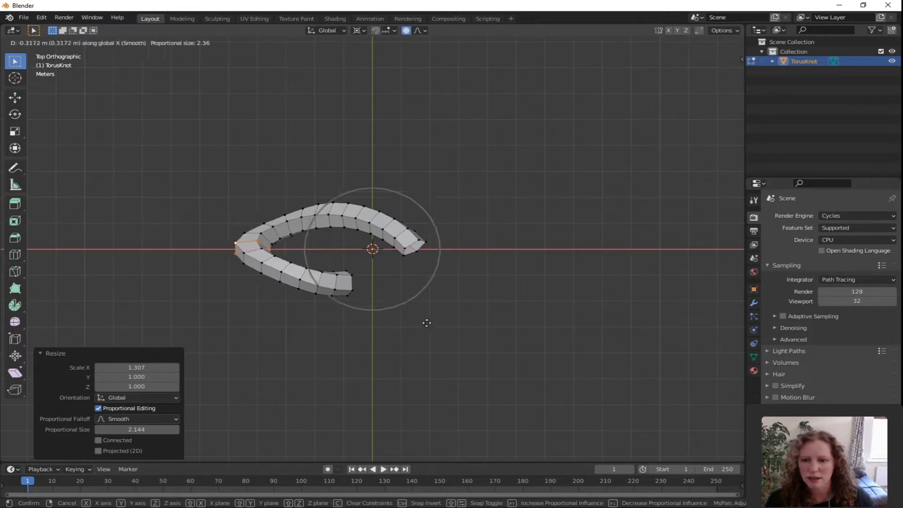
scroll(427, 323, down, 2)
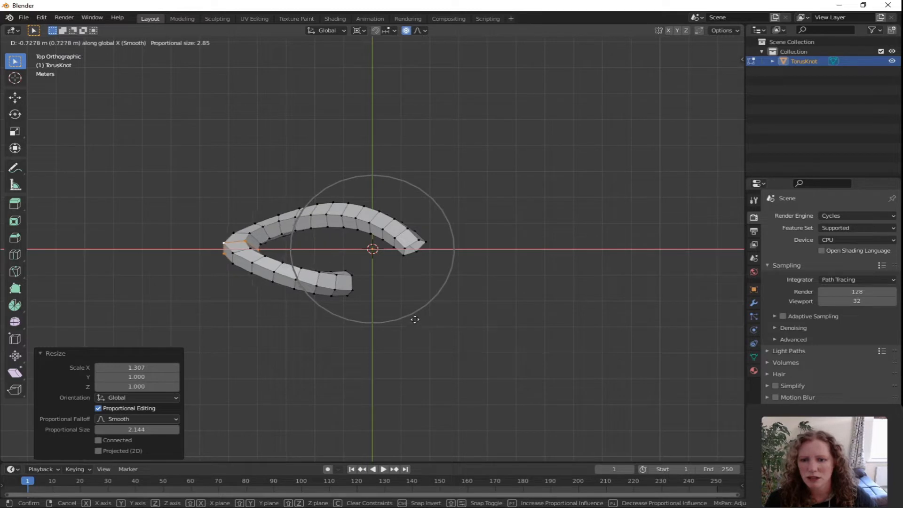
scroll(414, 318, down, 1)
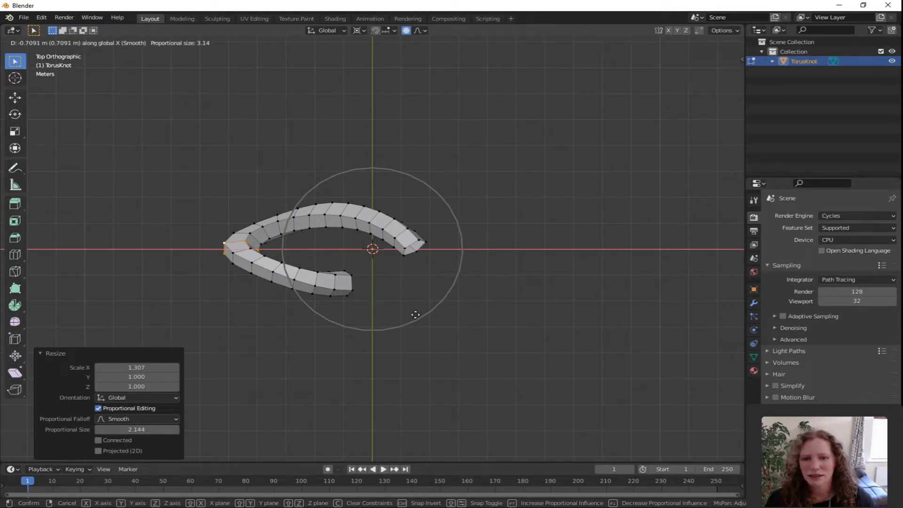
click(415, 315)
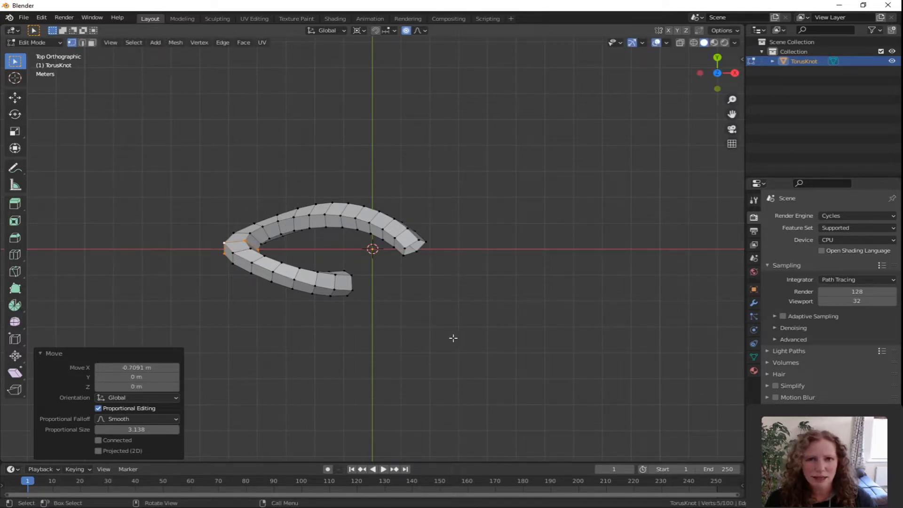
With proportional editing disabled, duplicate the whole lobe in place and rotate the copy 120° around the 3D cursor
key(a)
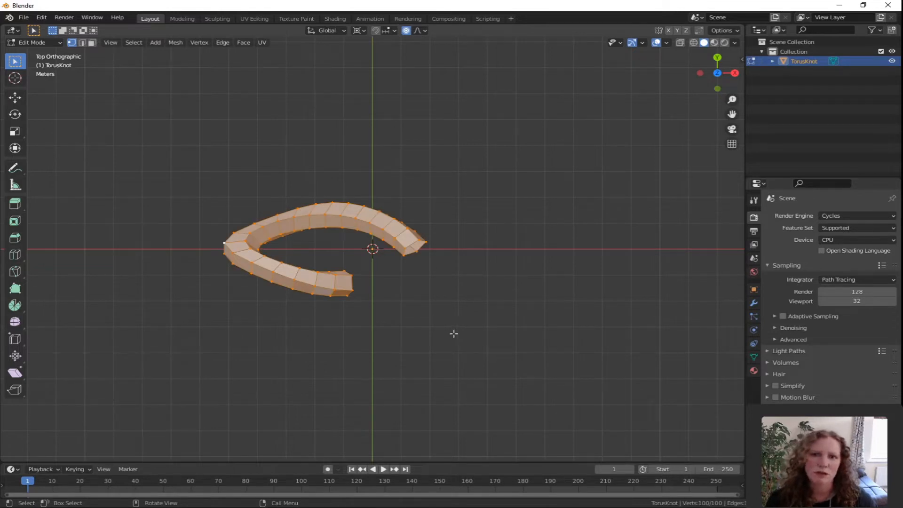
click(407, 31)
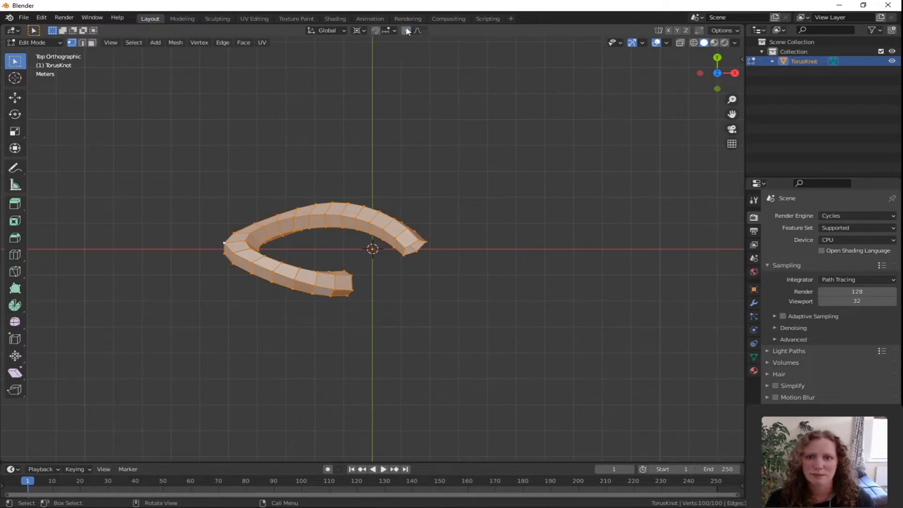
click(363, 30)
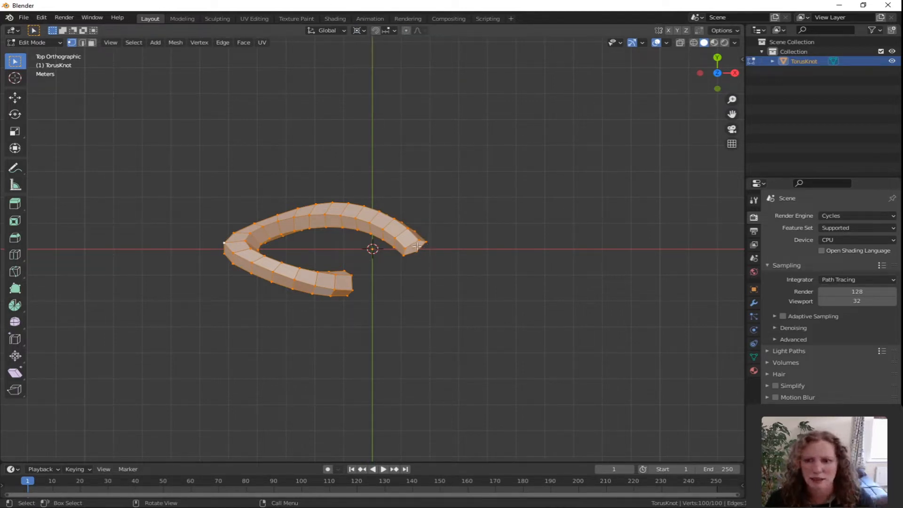
key(shift+d)
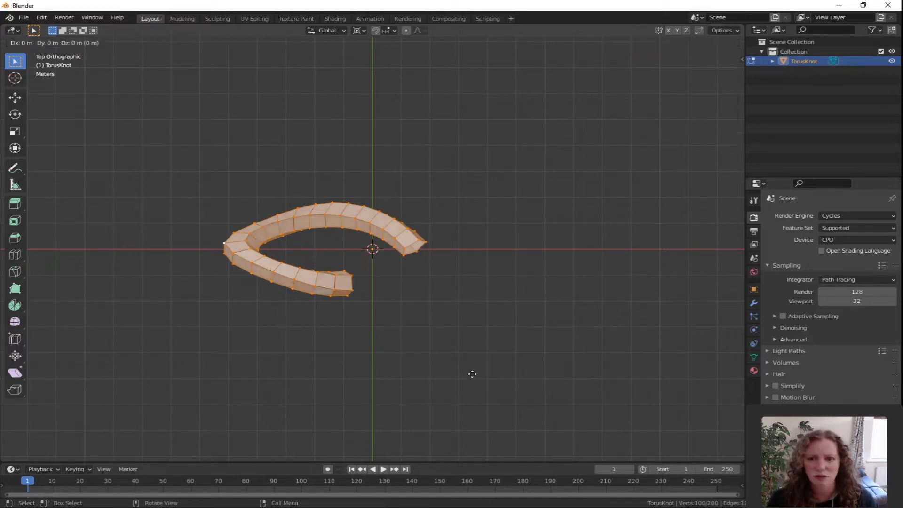
right_click(473, 374)
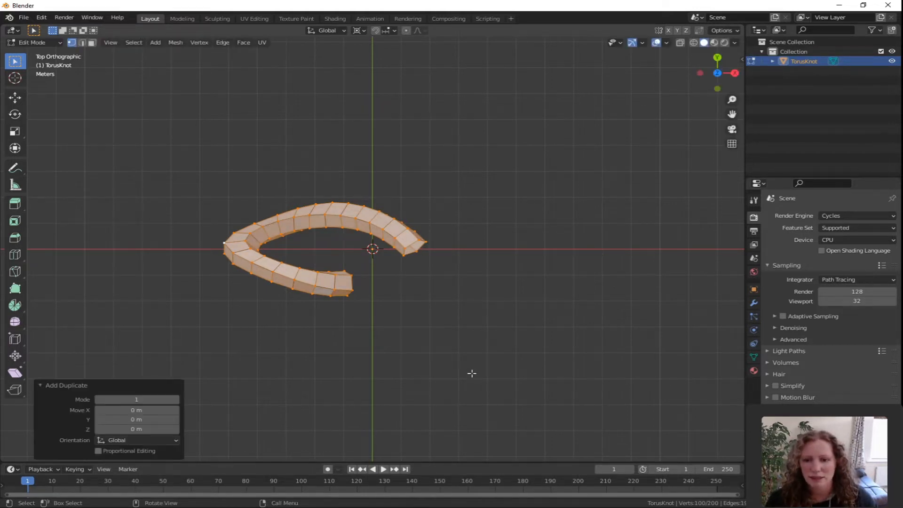
key(s)
text(r)
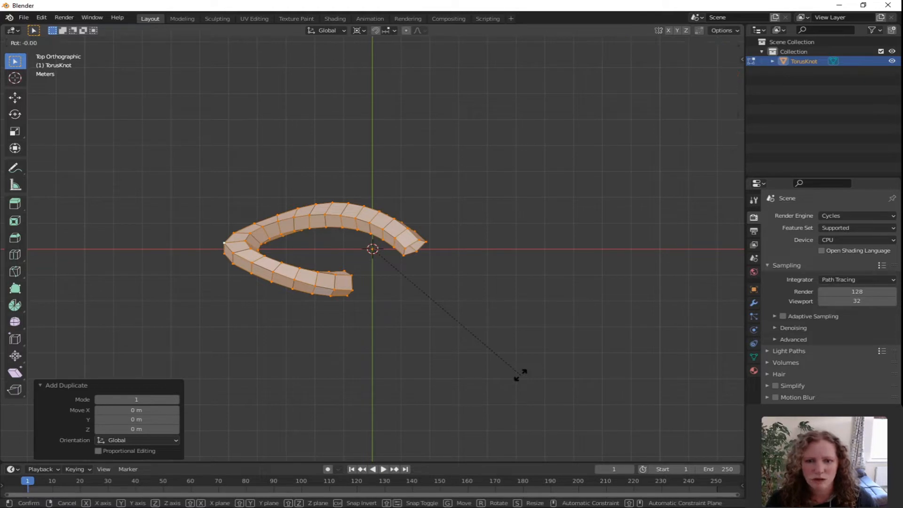
text(120)
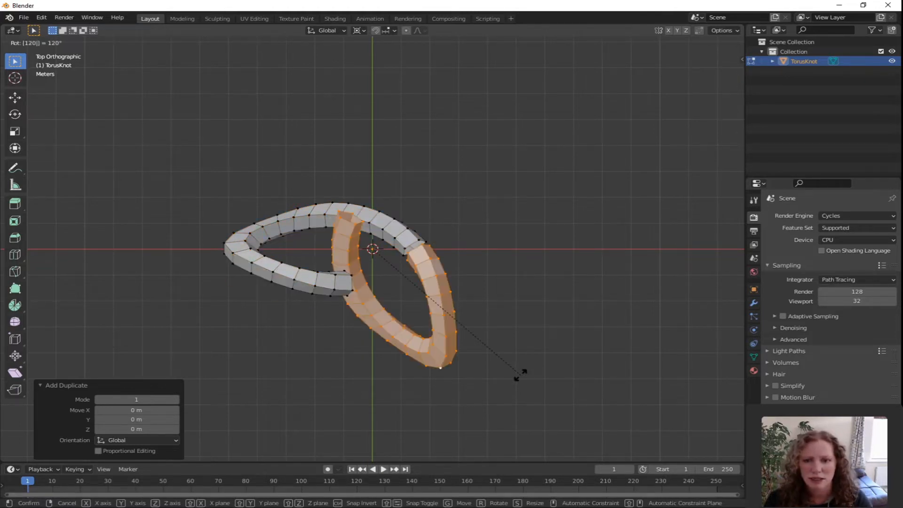
key(Return)
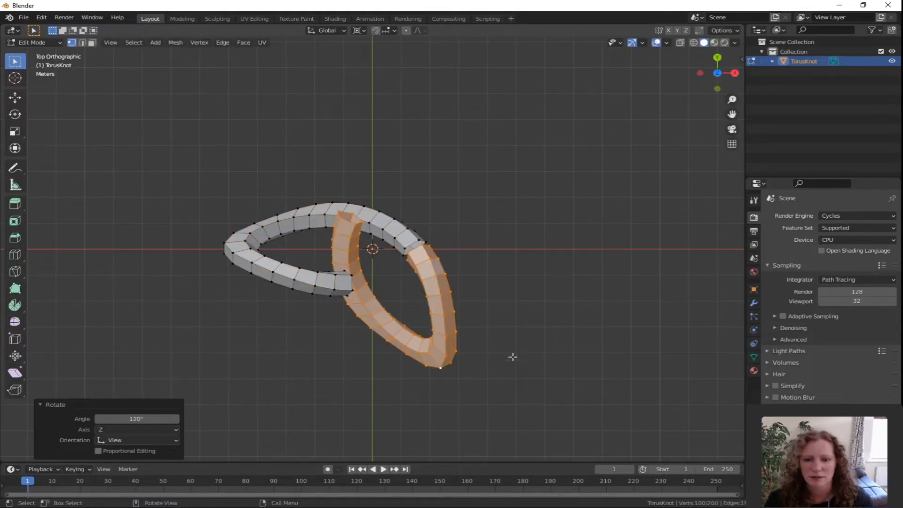
Duplicate the rotated lobe in place and rotate this copy another 120° to form the third lobe
key(shift+d)
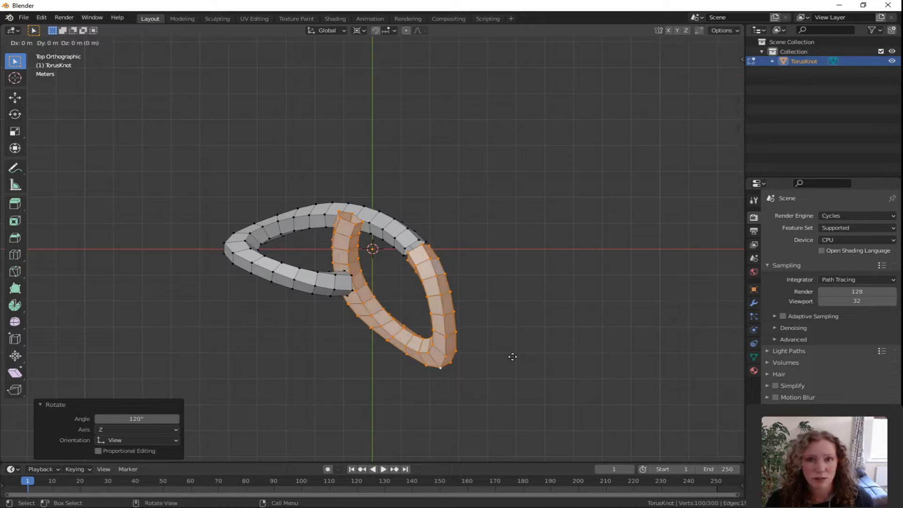
key(Return)
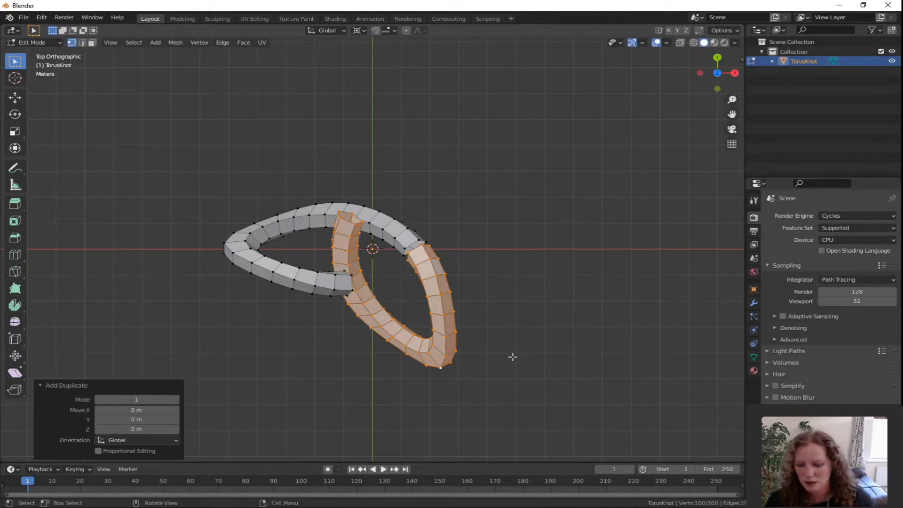
key(r)
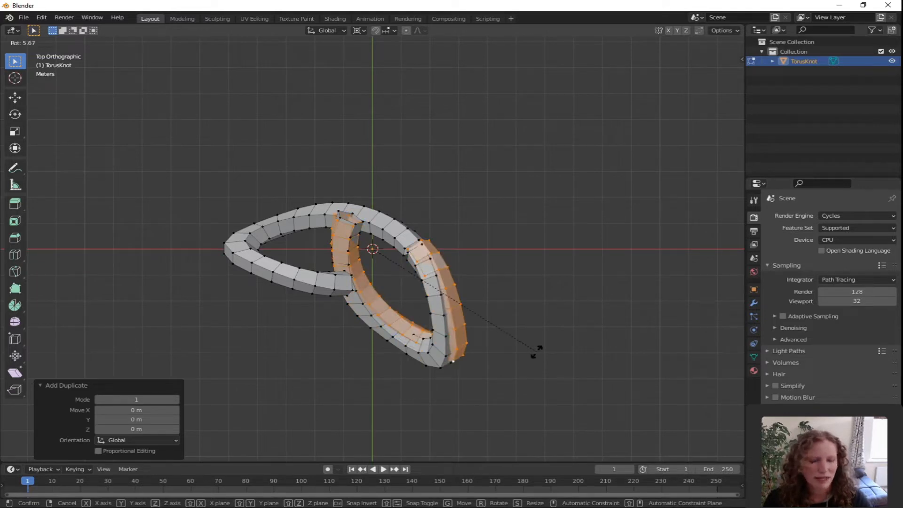
text(120)
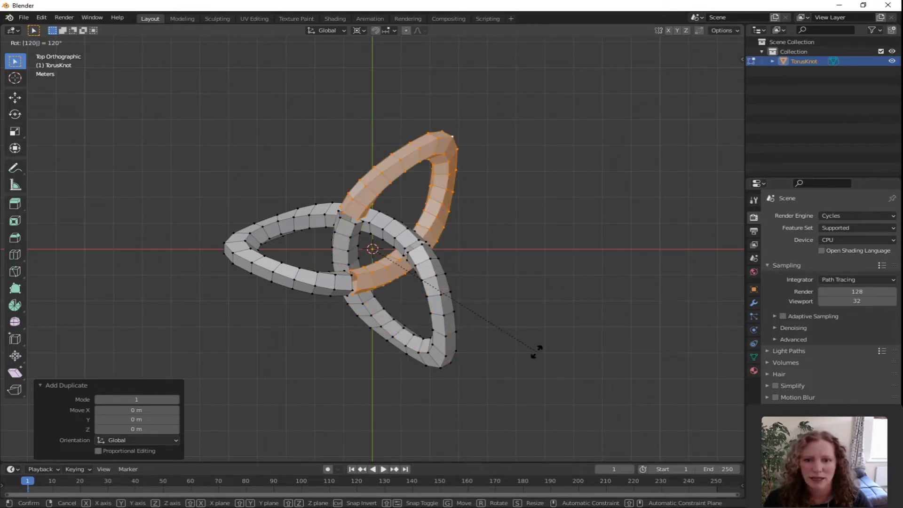
key(Return)
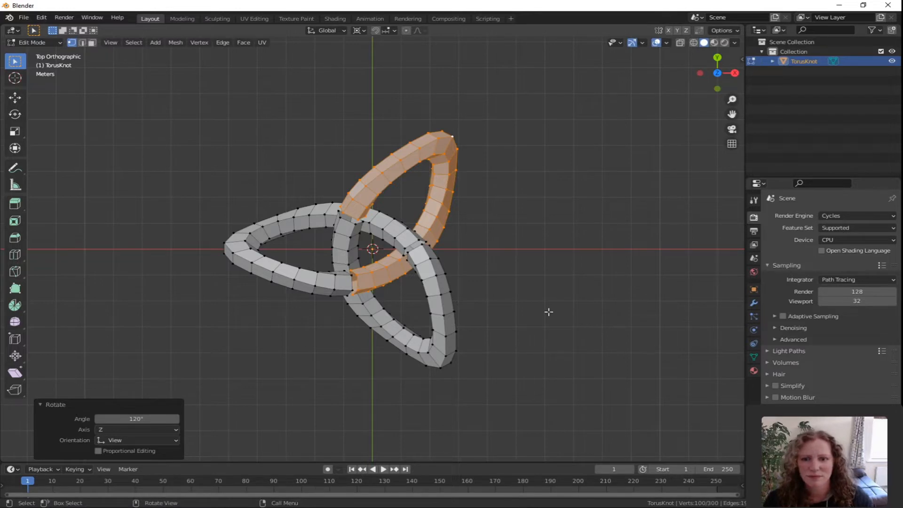
Select the facing open edge loops of the two positive-X lobes and connect them with Bridge Edge Loops
middle_drag(492, 326, 420, 242)
scroll(385, 156, up, 5)
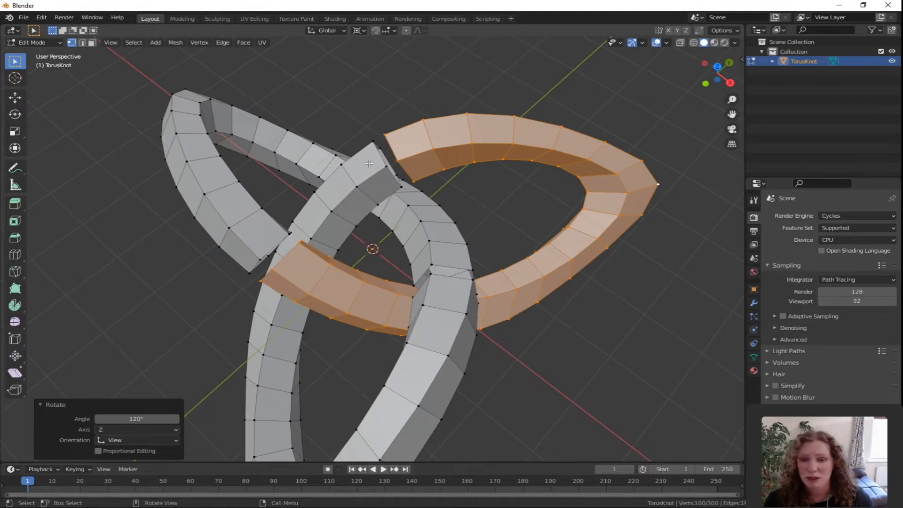
key(alt+a)
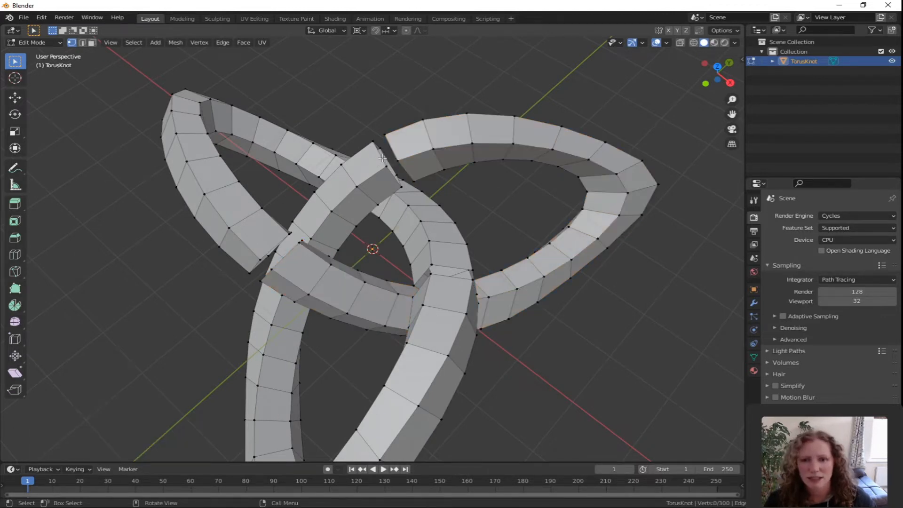
alt+click(383, 158)
alt+shift+click(391, 149)
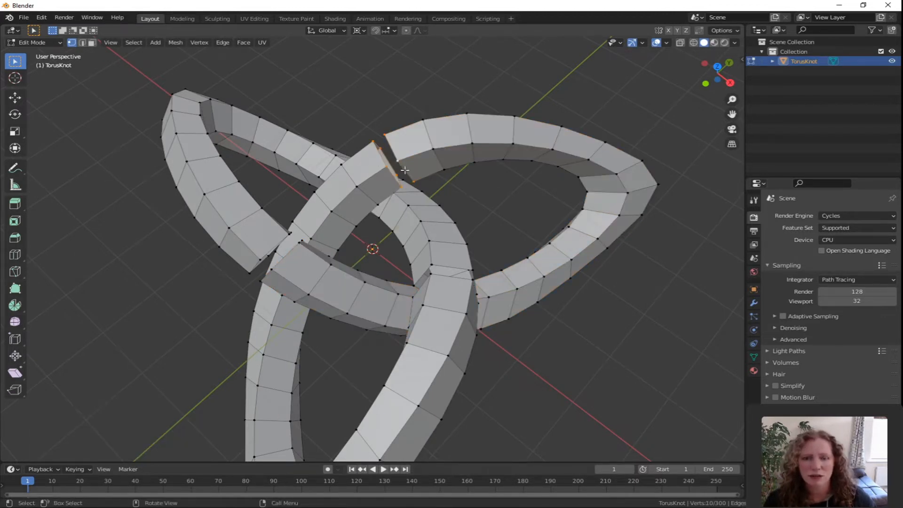
click(226, 43)
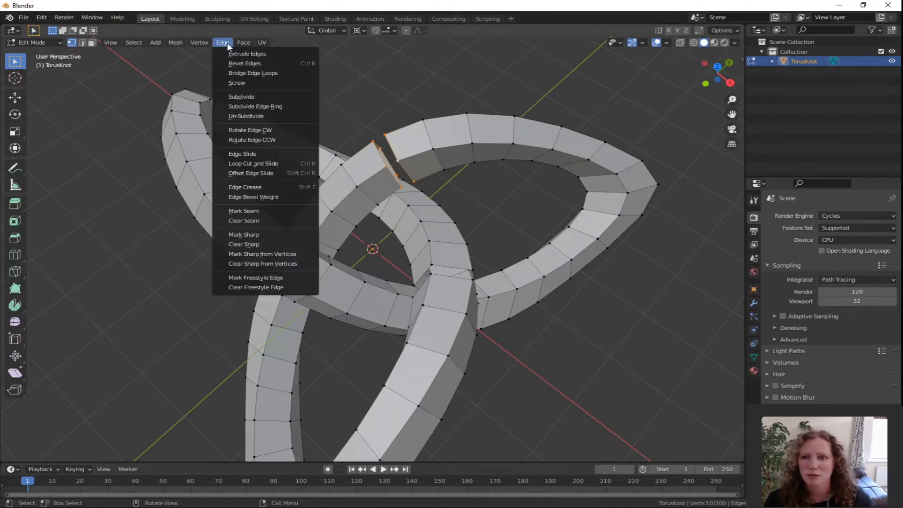
click(244, 71)
Bridge the open edge loops between the negative-X lobe and the positive-X, positive-Y lobe
middle_drag(344, 261, 291, 224)
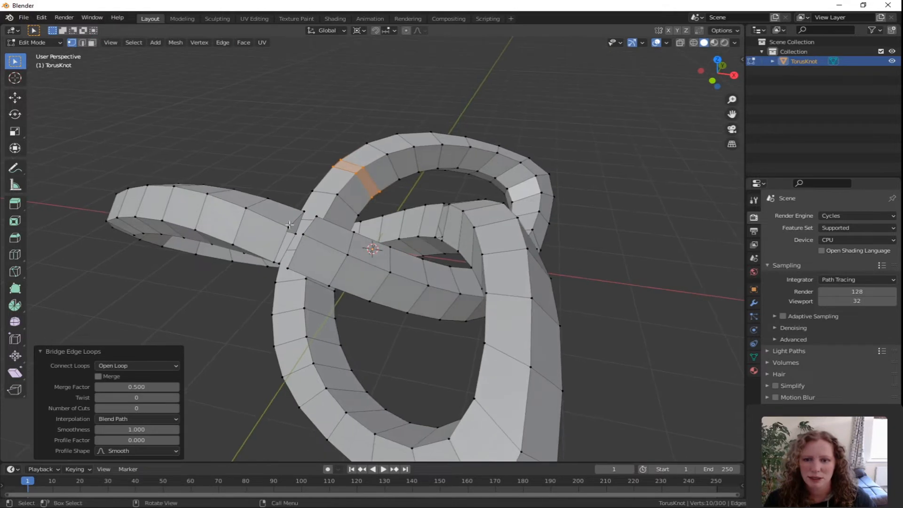
key(alt+a)
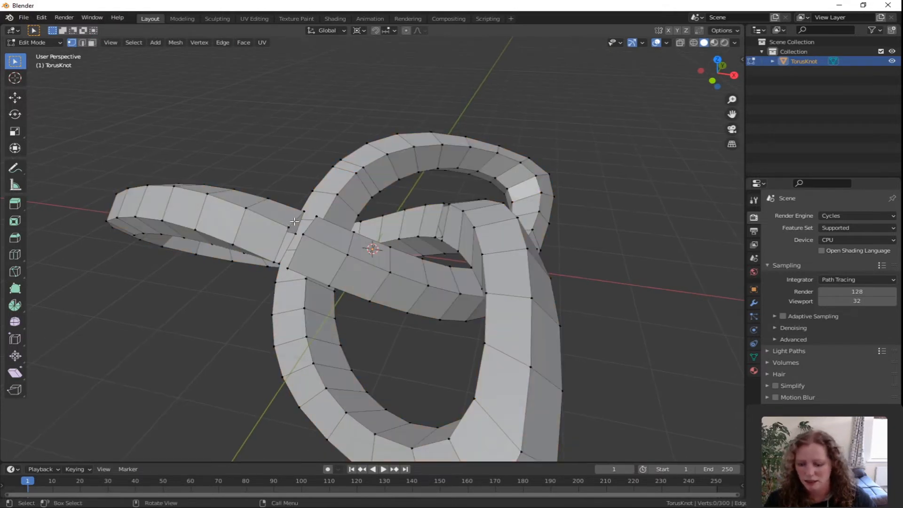
alt+click(295, 223)
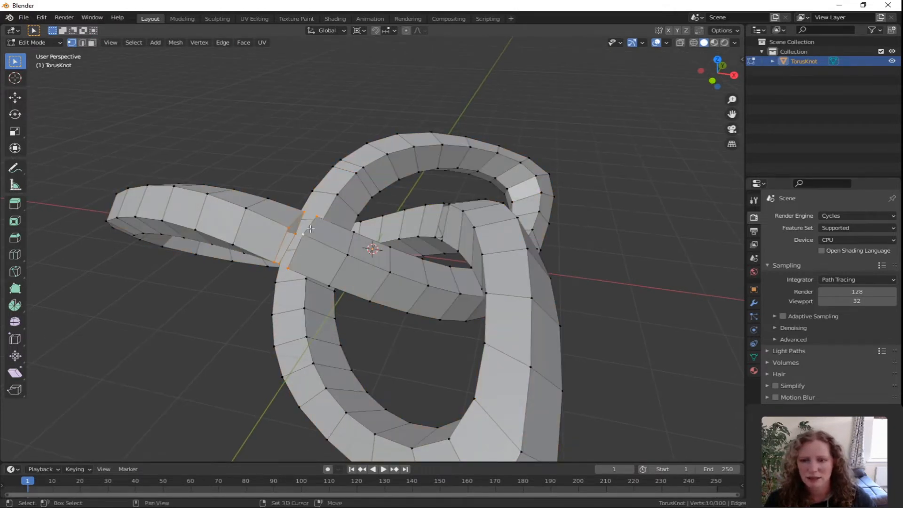
click(224, 42)
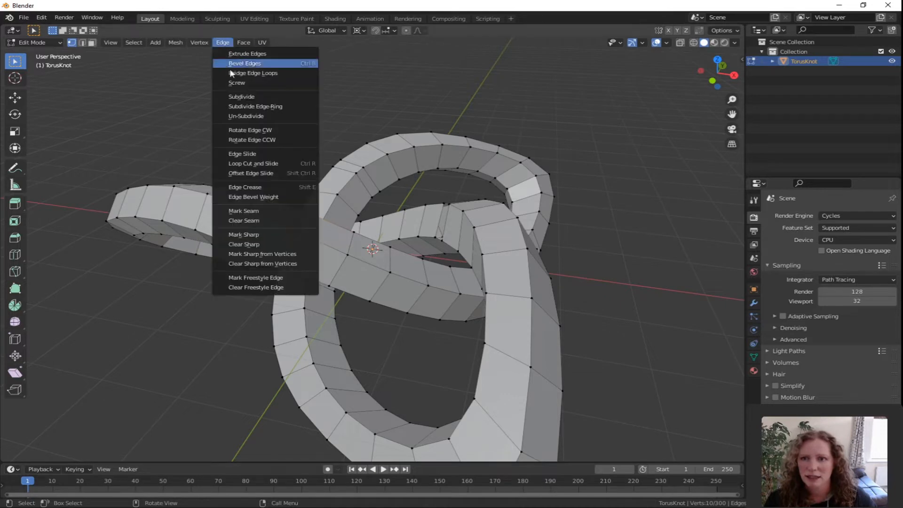
click(248, 71)
Bridge the last pair of open edge loops, joining the negative-X lobe to the positive-X, negative-Y lobe
middle_drag(472, 225, 291, 223)
key(a)
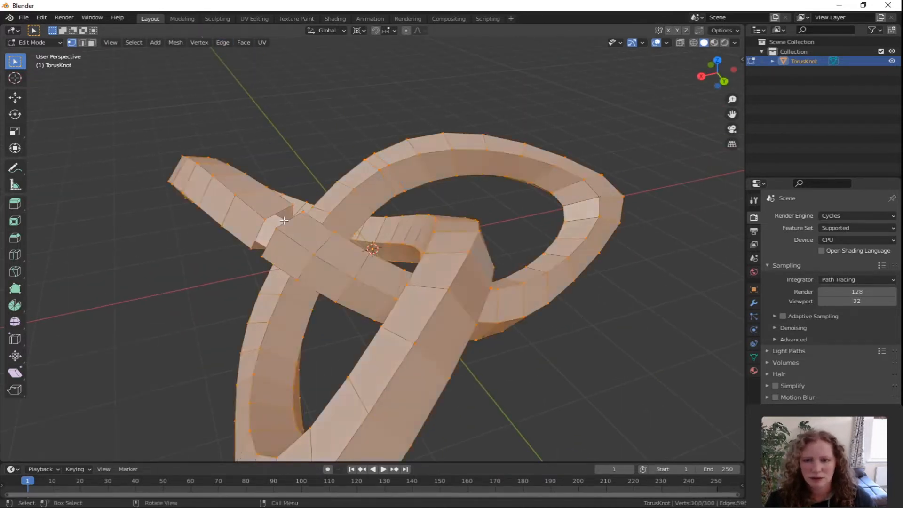
key(alt+a)
alt+click(293, 221)
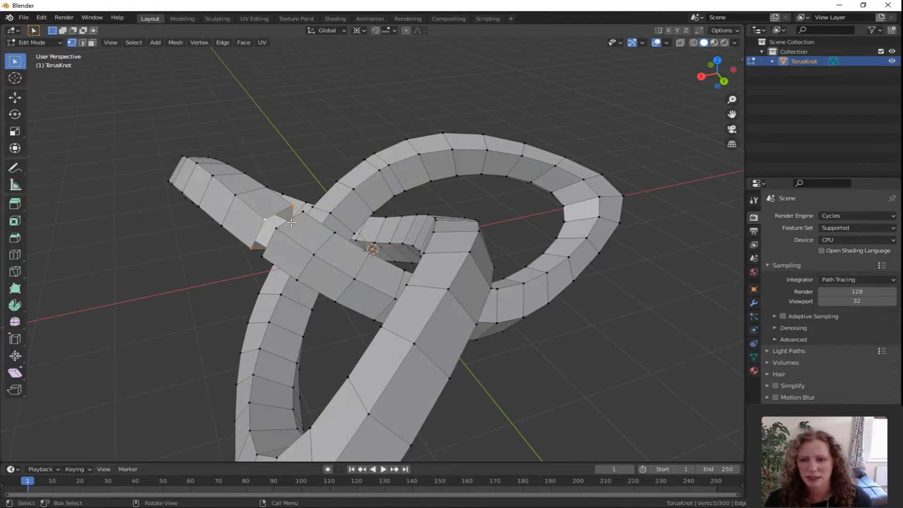
alt+shift+click(290, 222)
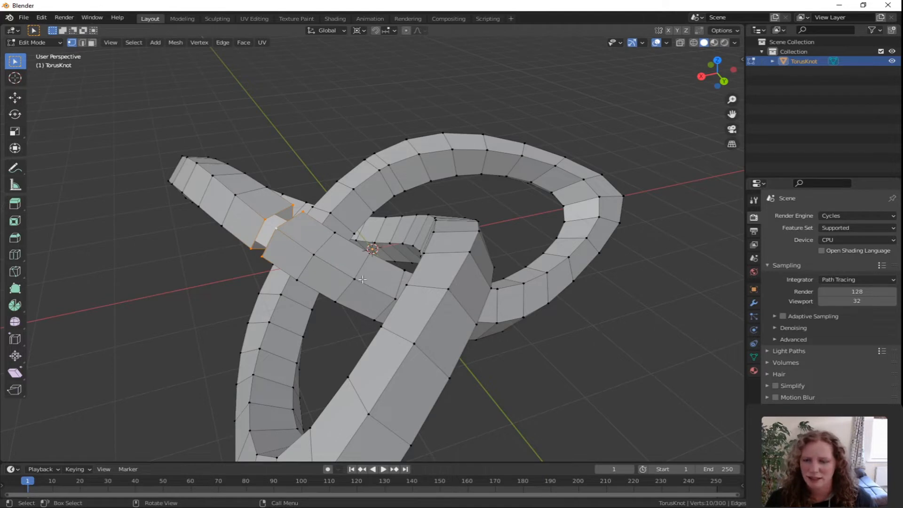
click(222, 42)
click(249, 73)
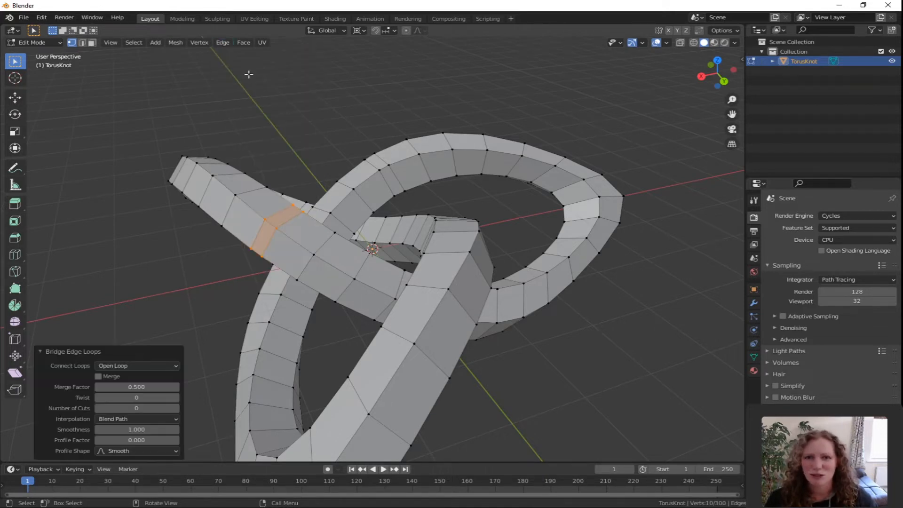
Clear the vertex selection on the bridged knot and return to Object Mode
middle_drag(447, 339, 564, 217)
key(KP_7)
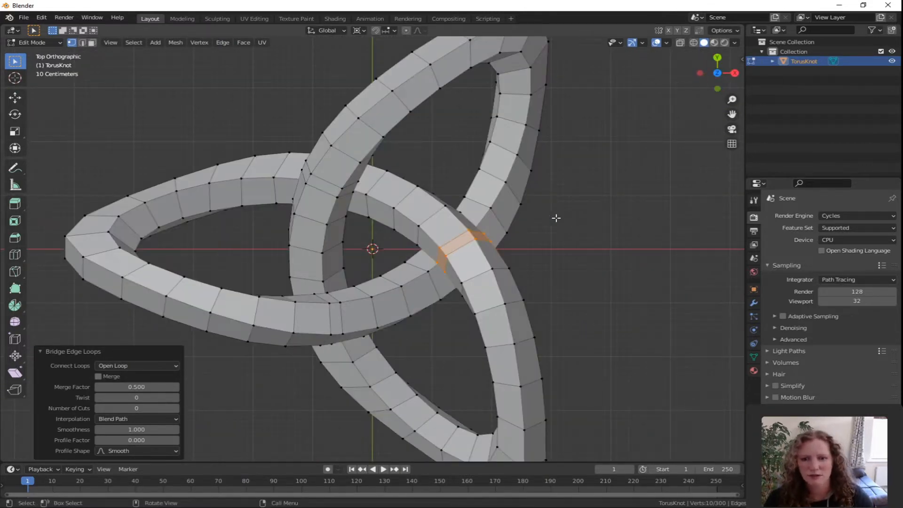
scroll(532, 239, down, 3)
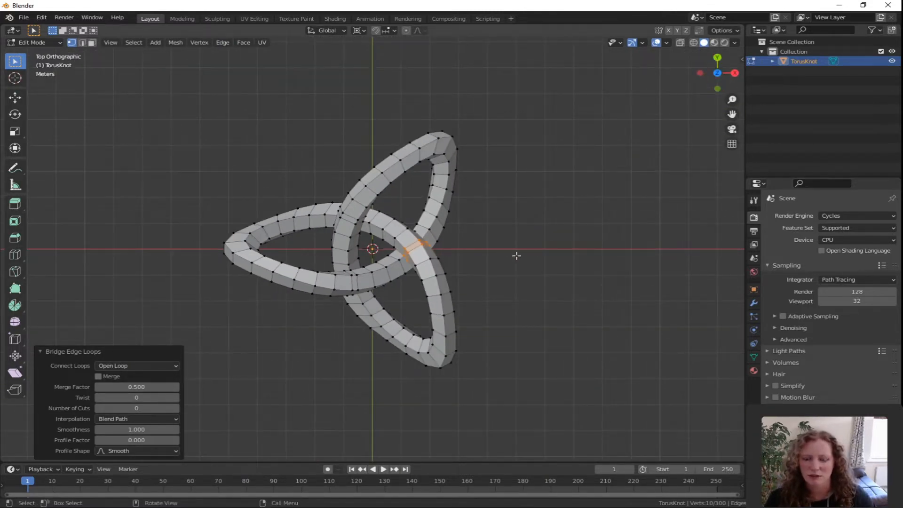
middle_drag(476, 339, 452, 307)
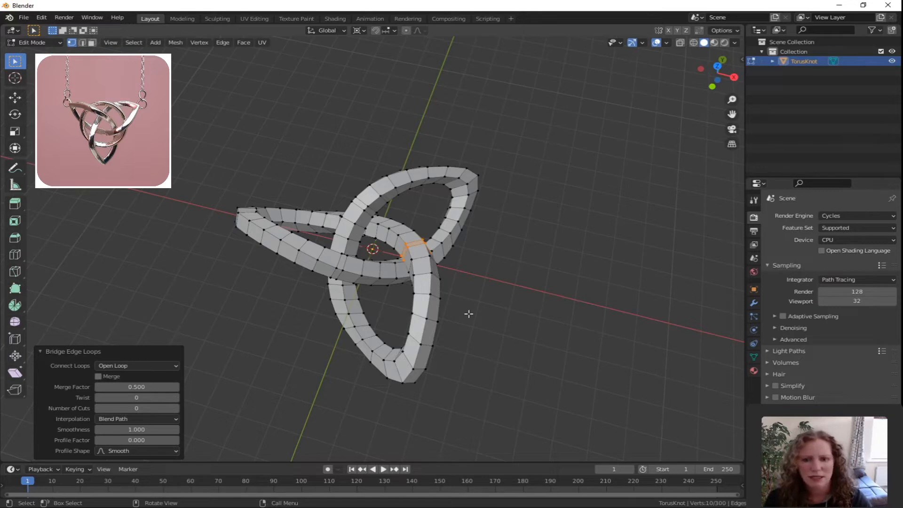
key(KP_7)
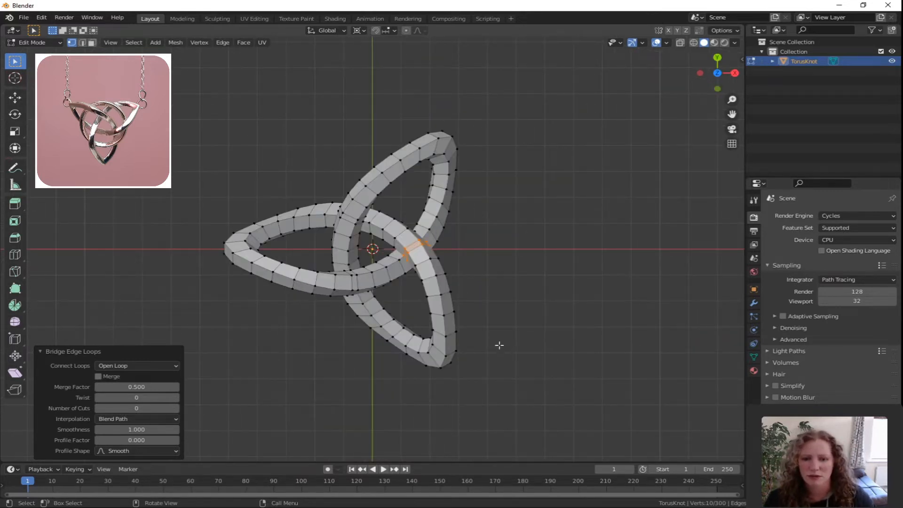
click(520, 378)
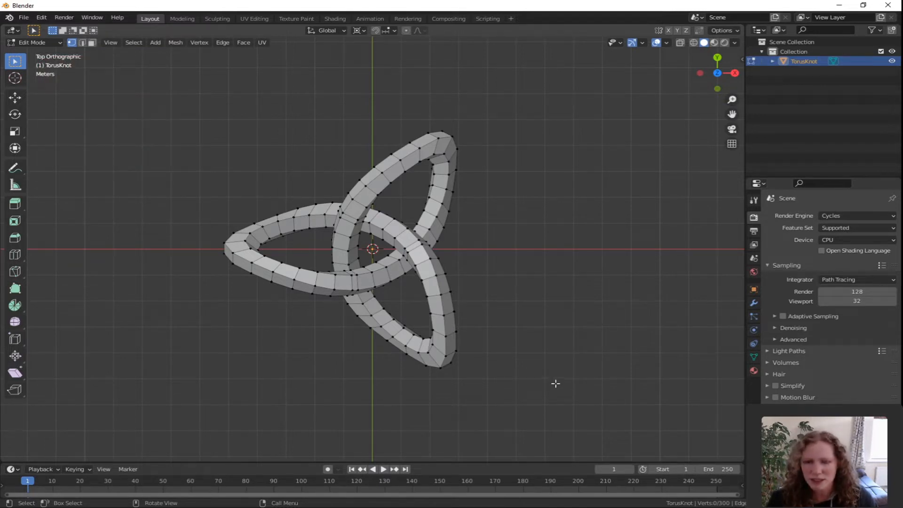
key(Tab)
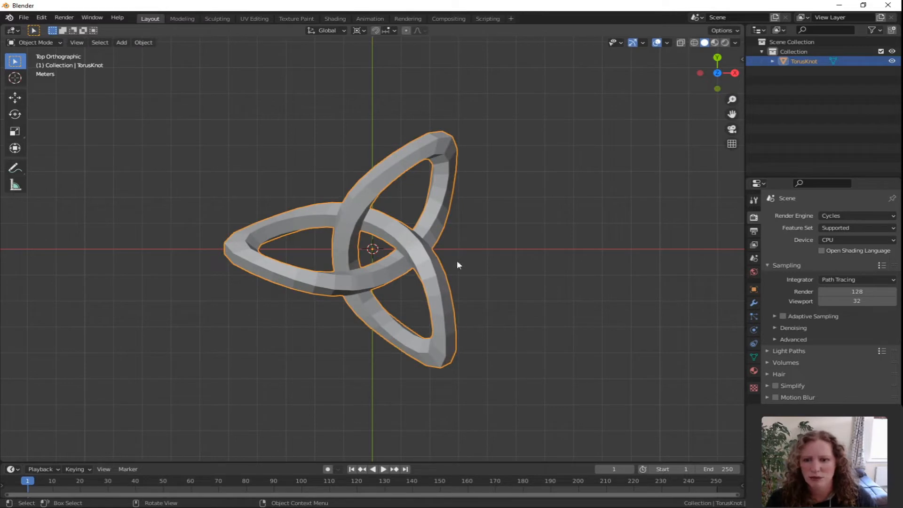
Add a torus at the knot's centre with a major radius of 2.5 m and a minor radius of 0.32 m
key(shift+a)
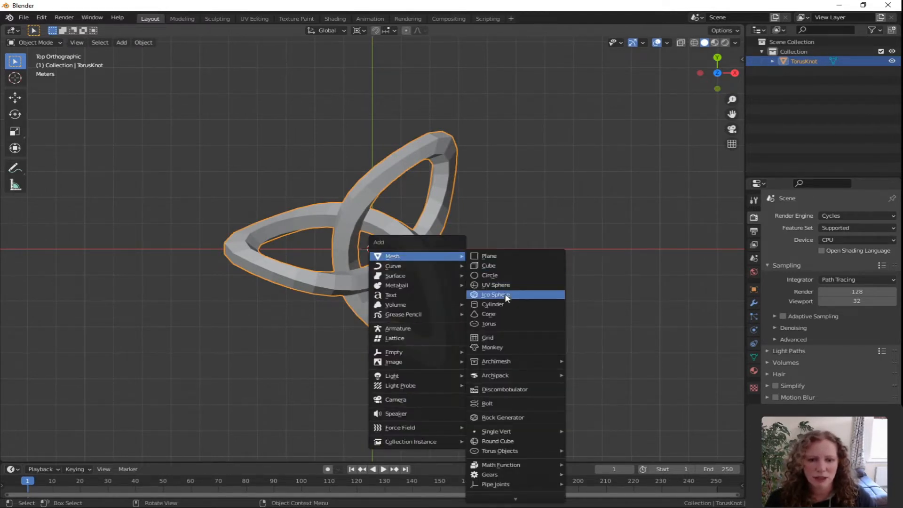
click(494, 323)
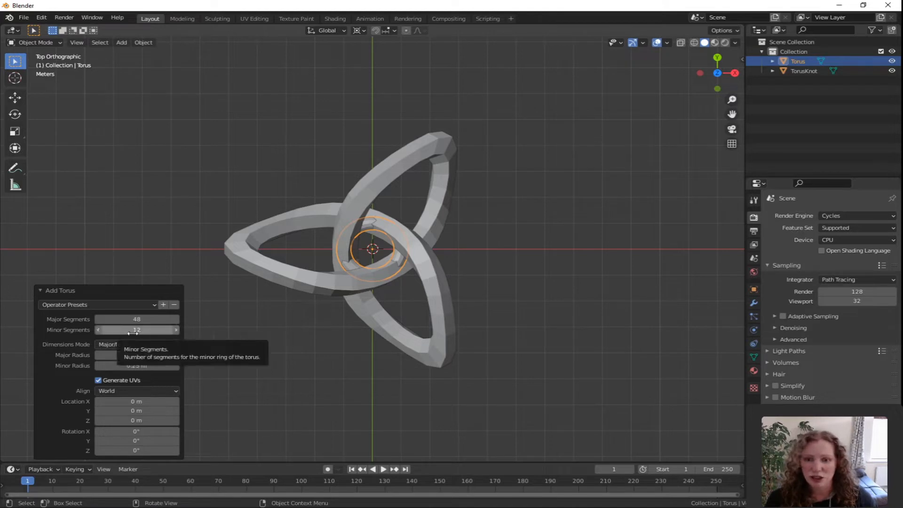
drag(134, 321, 141, 365)
key(Escape)
key(Escape)
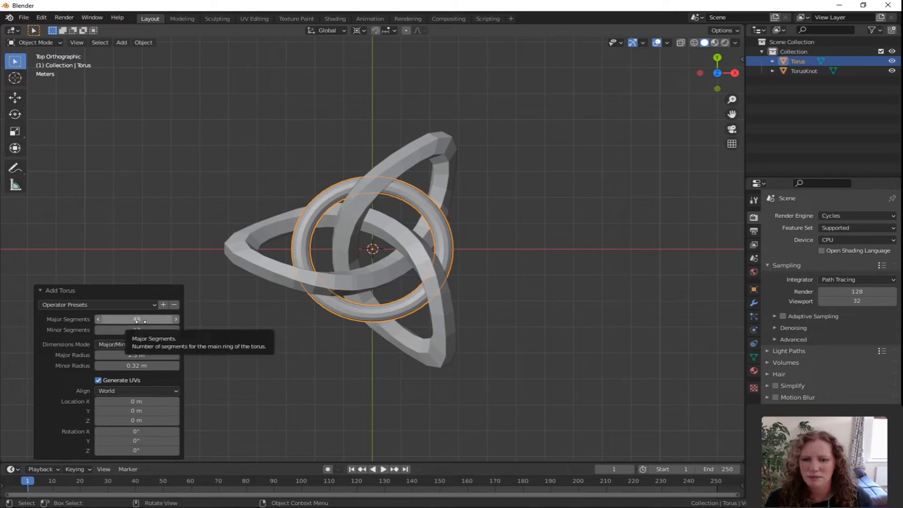
Reduce the torus to 7 minor segments and 33 major segments
mouse_move(140, 331)
mouse_down()
mouse_move(164, 331)
mouse_move(135, 330)
mouse_up()
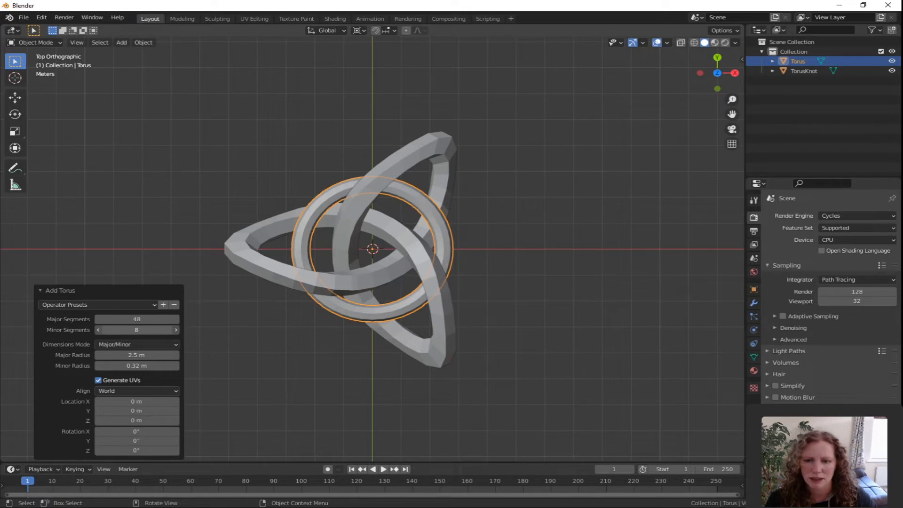
mouse_move(135, 331)
mouse_down()
mouse_move(143, 331)
mouse_move(132, 331)
mouse_up()
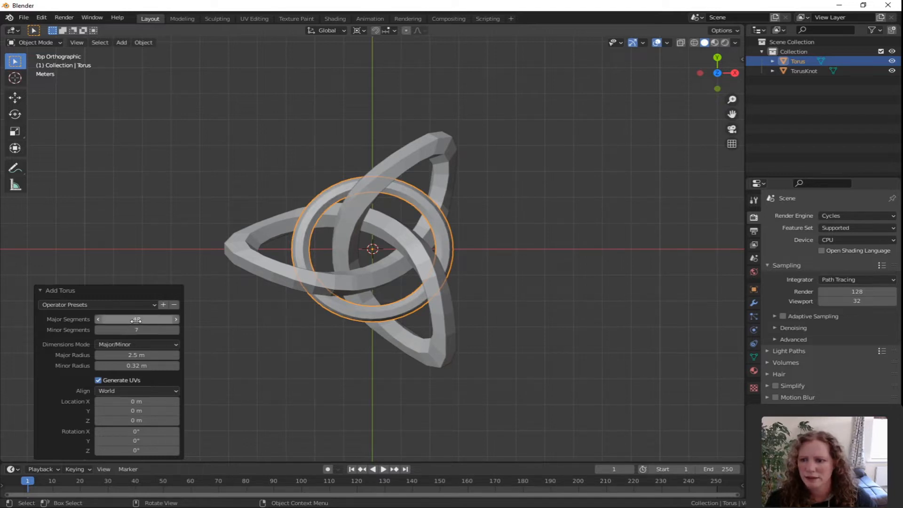
mouse_move(136, 320)
mouse_down()
mouse_move(129, 319)
mouse_move(140, 319)
mouse_up()
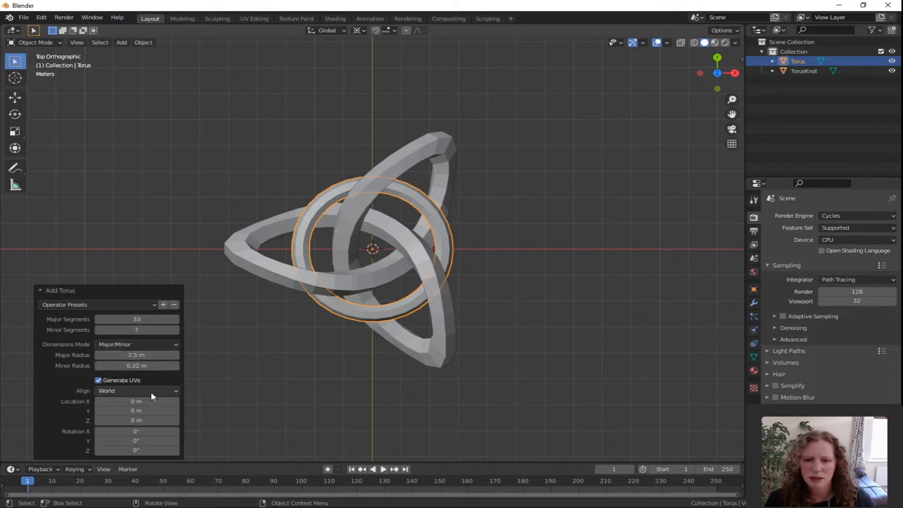
Scale the torus ring along the Z axis by about 1.12 to thicken it vertically
middle_drag(395, 410, 418, 319)
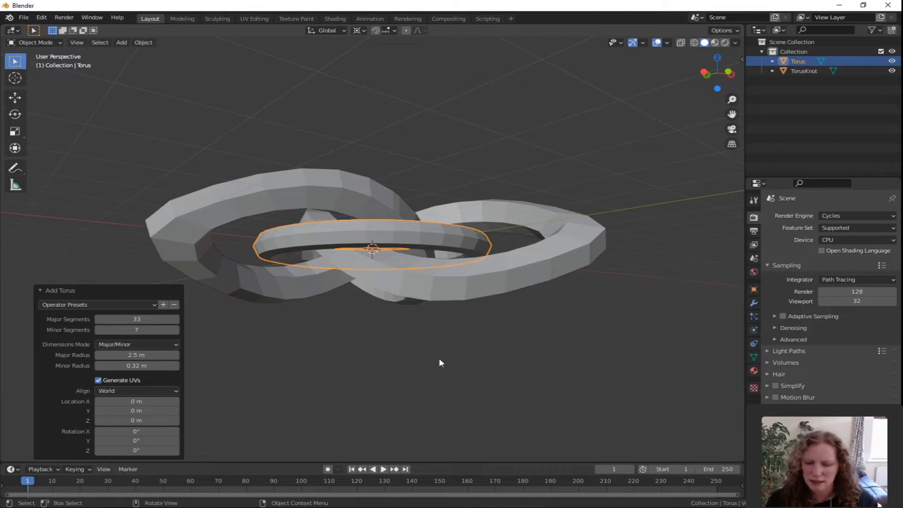
middle_drag(440, 359, 496, 364)
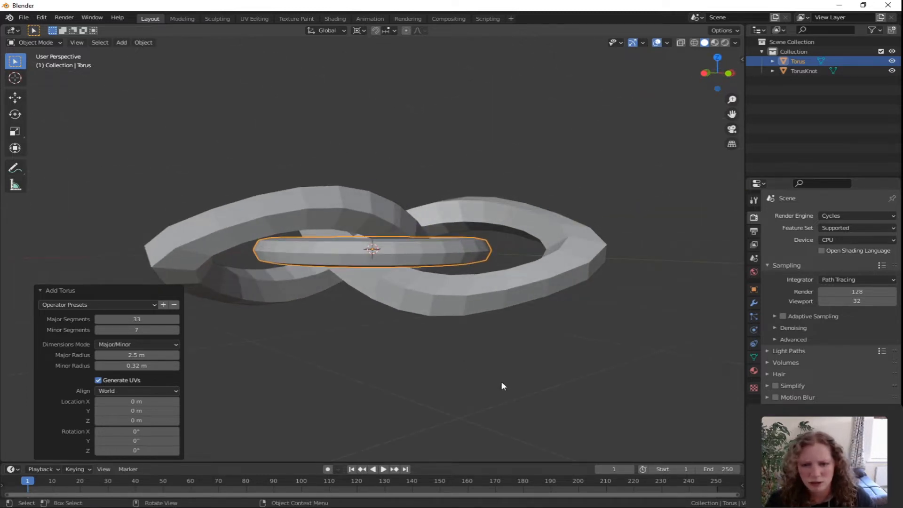
key(s)
key(z)
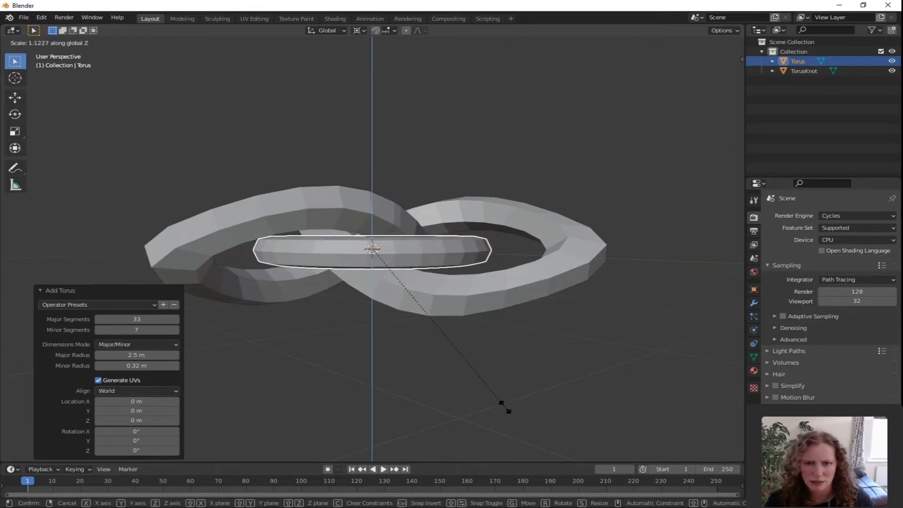
click(505, 406)
Stretch the ring further along Z, by a factor of about 1.19
middle_drag(512, 358, 652, 382)
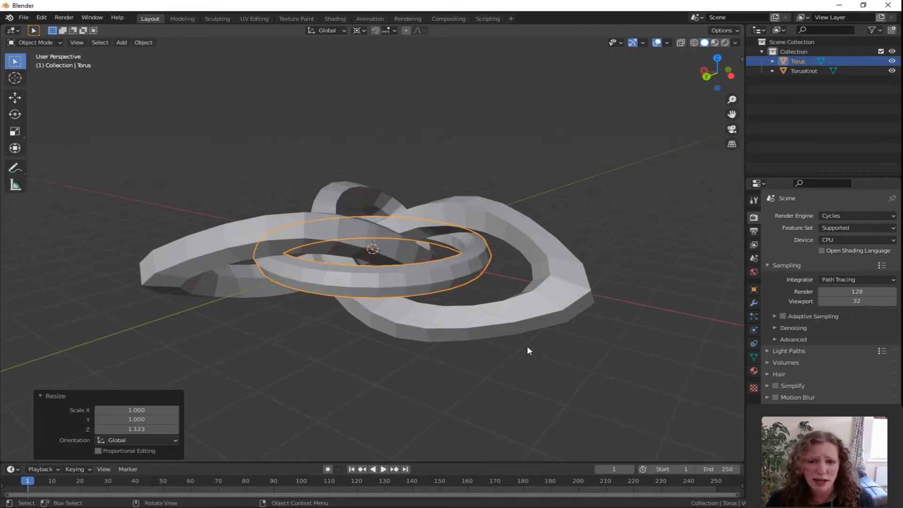
middle_drag(530, 353, 538, 380)
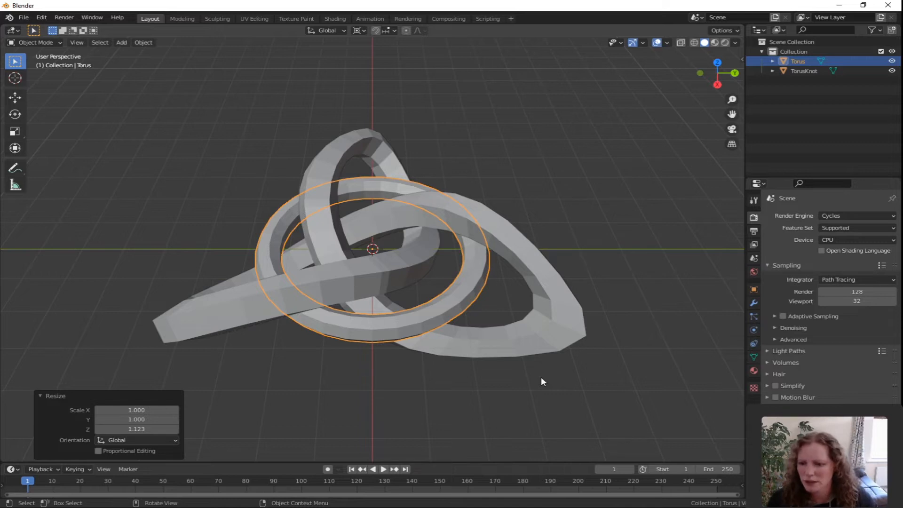
middle_drag(534, 403, 489, 315)
key(s)
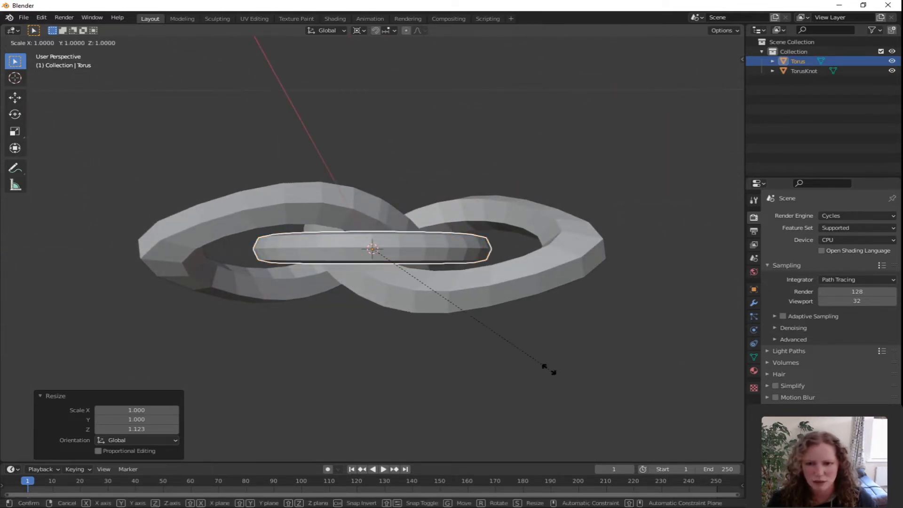
key(z)
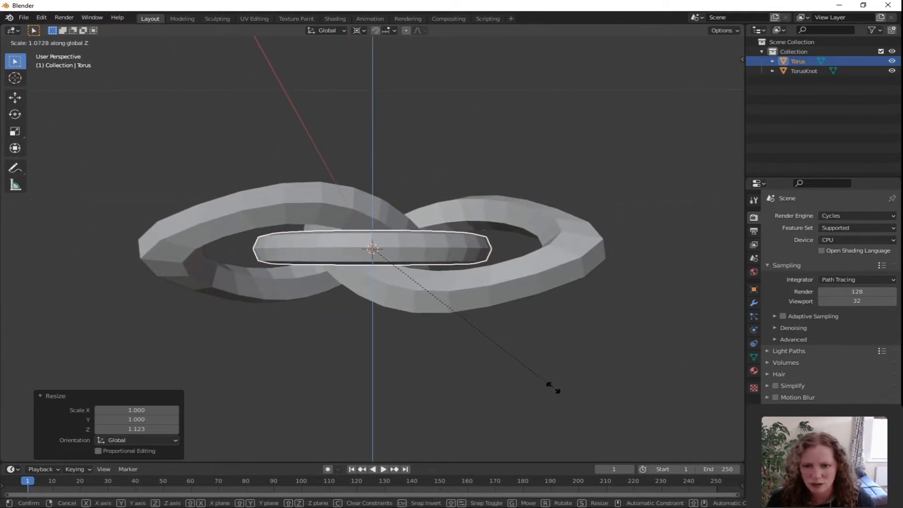
click(559, 418)
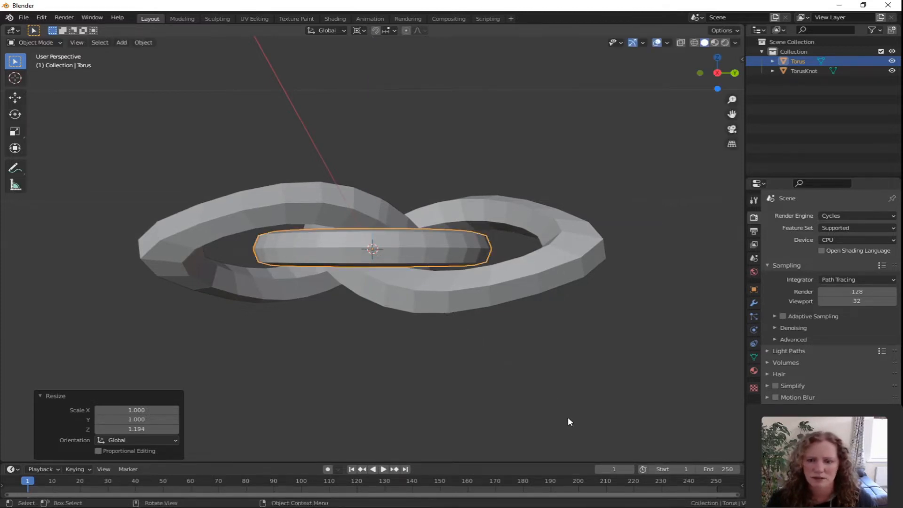
Select the trinity knot and rotate it -30° in the top view so one lobe points straight down
middle_drag(568, 417, 423, 373)
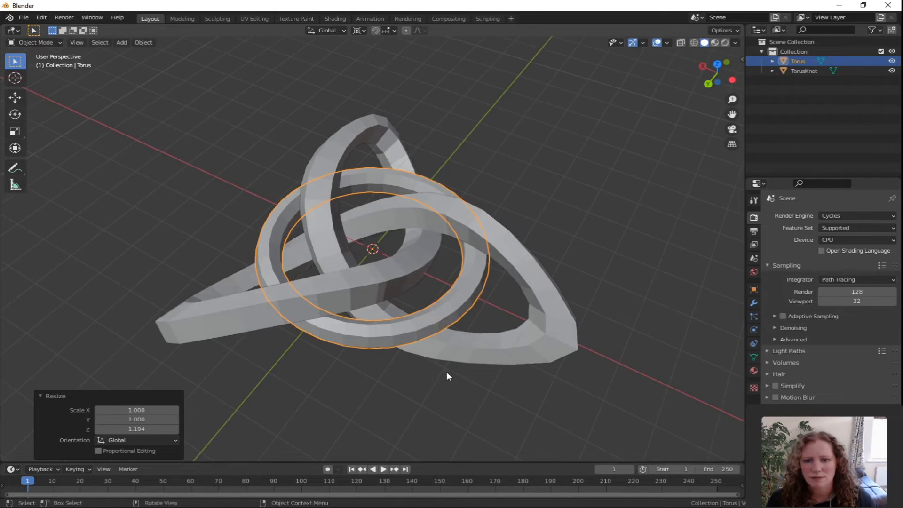
key(KP_7)
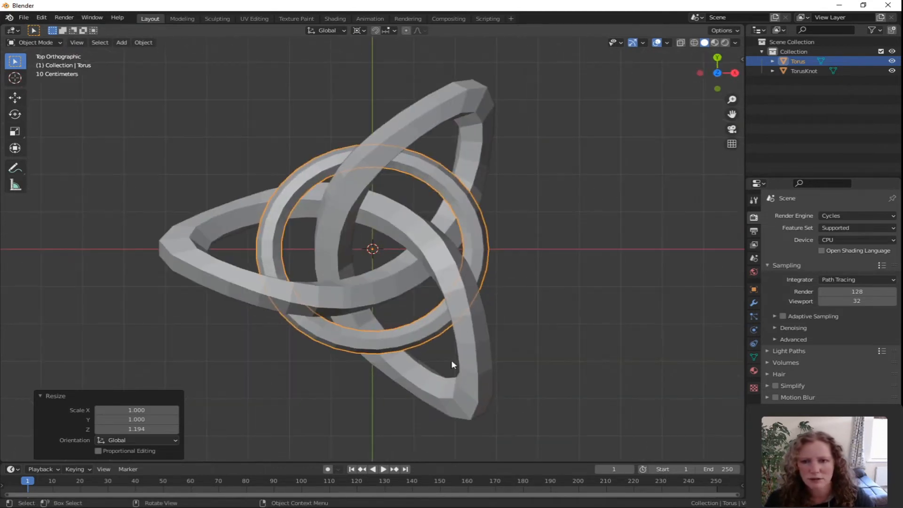
click(479, 101)
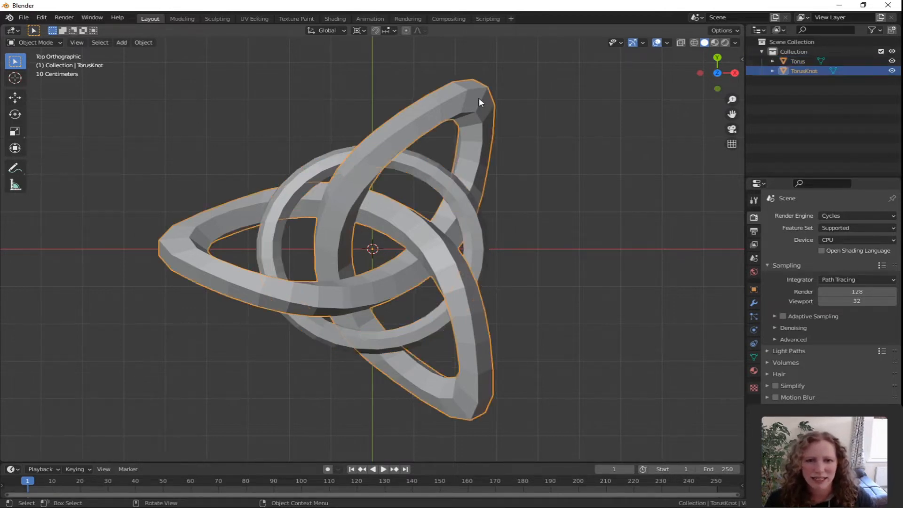
key(r)
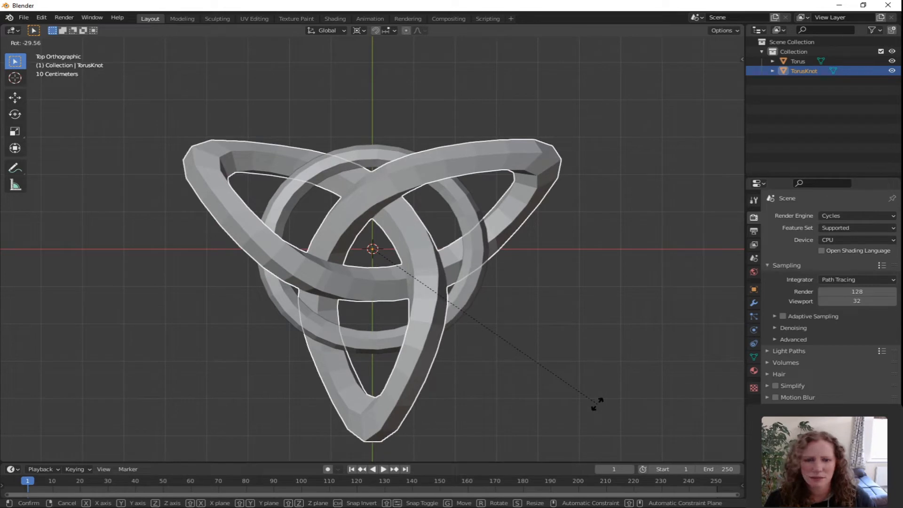
text(-30)
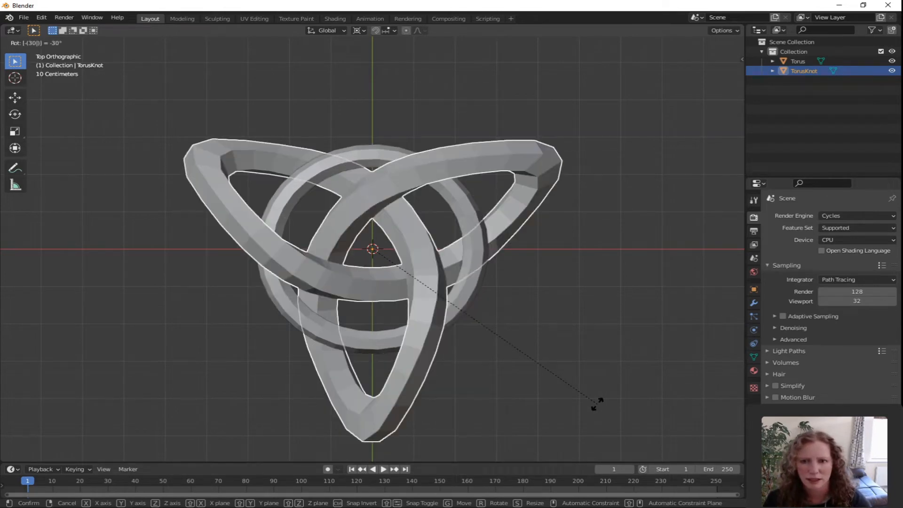
key(Return)
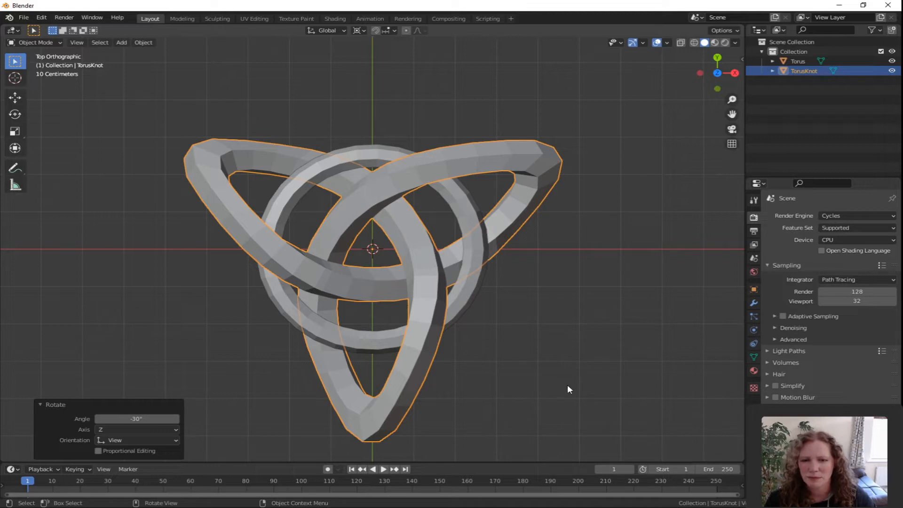
Select the torus ring and then the knot, and join them into one object
click(361, 347)
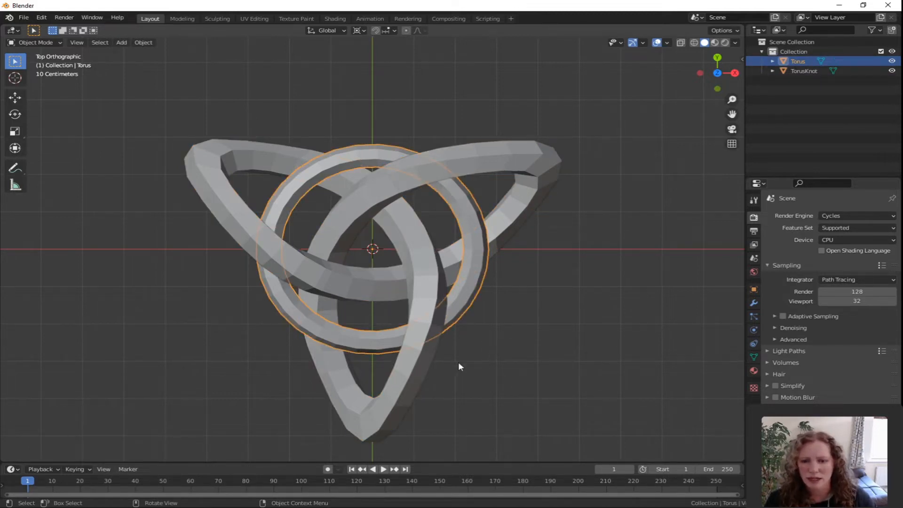
shift+click(413, 372)
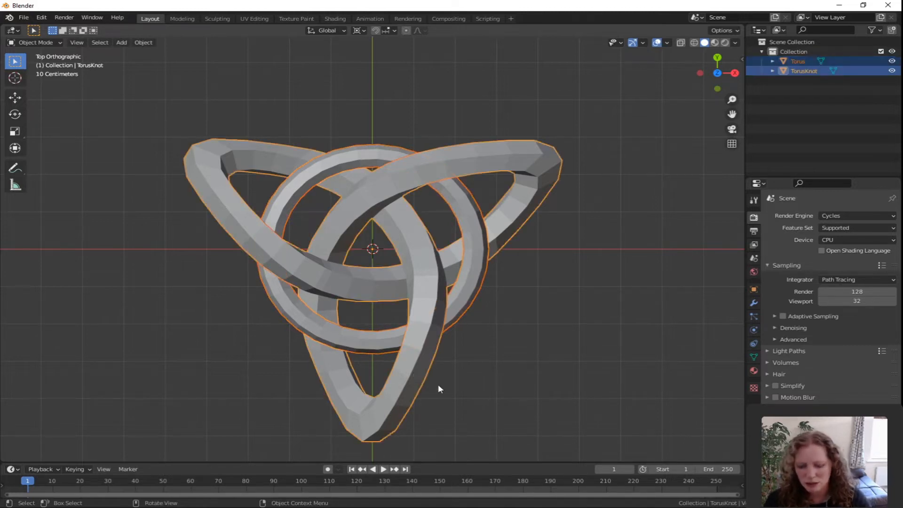
key(ctrl+j)
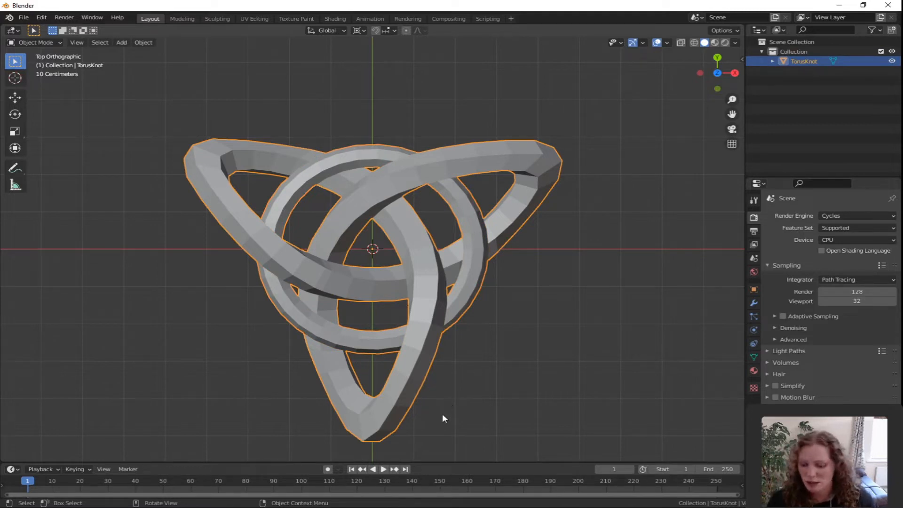
Enter Edit Mode on the joined pendant and add a Subdivision Surface modifier
key(Tab)
middle_drag(443, 428, 555, 378)
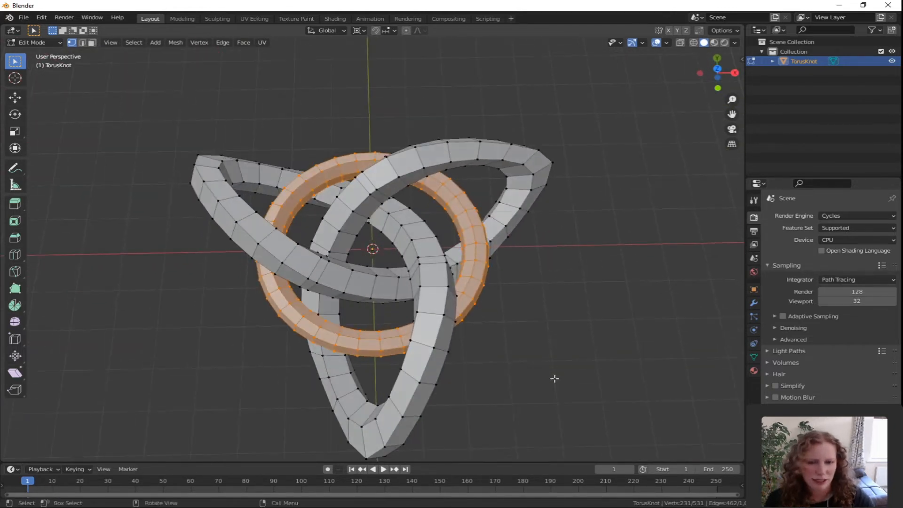
click(755, 304)
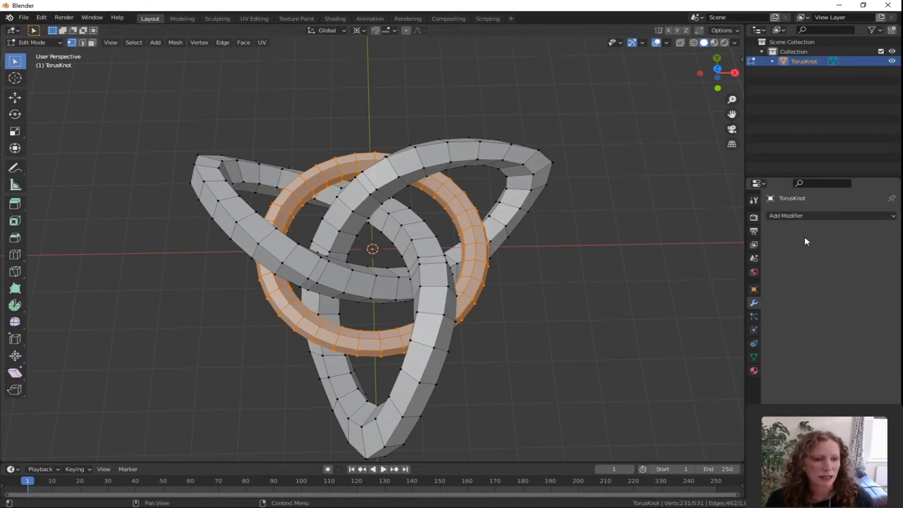
click(812, 217)
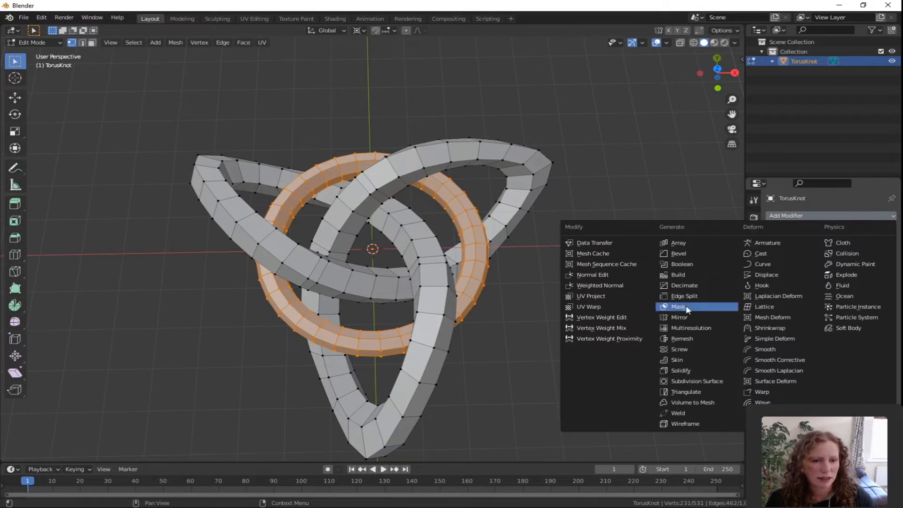
click(702, 382)
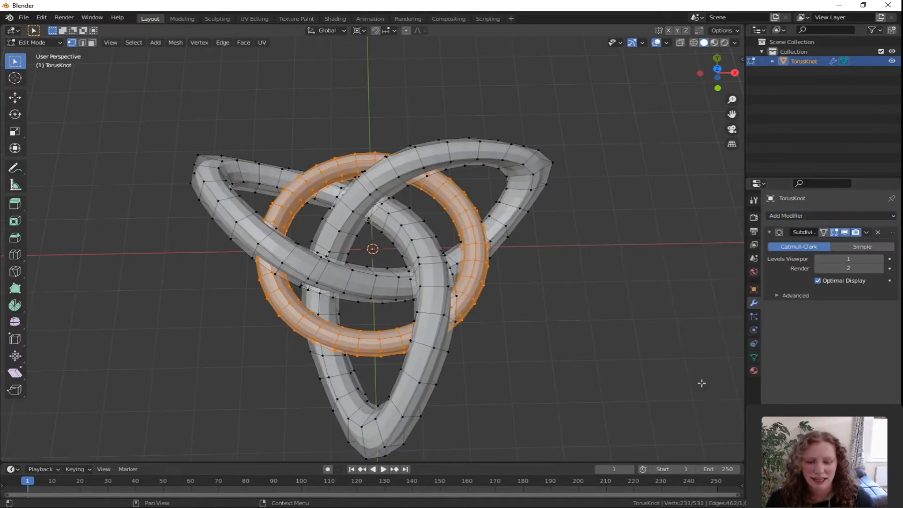
Set the subdivision levels to 3 for the viewport and 4 for rendering
click(881, 259)
click(880, 259)
click(881, 268)
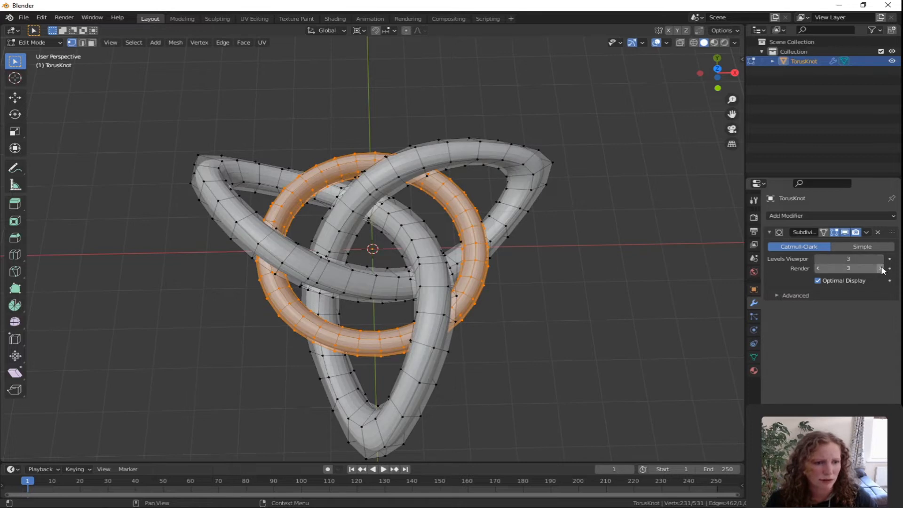
click(881, 267)
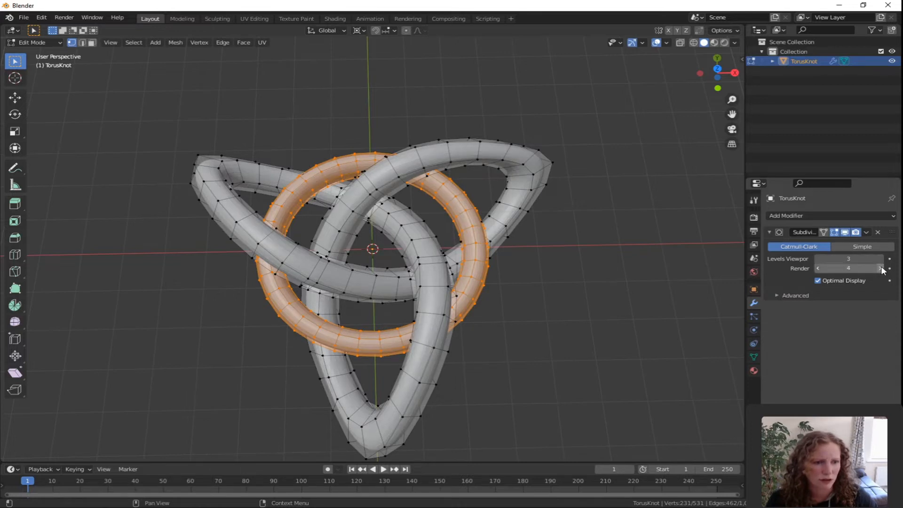
Turn on the Subdivision modifier's On Cage display and set its render level to 3
click(825, 232)
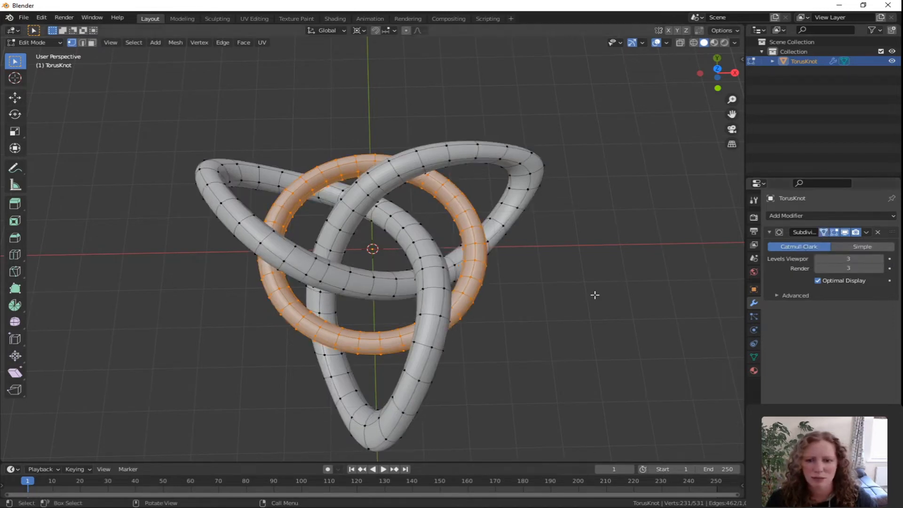
middle_drag(536, 347, 535, 309)
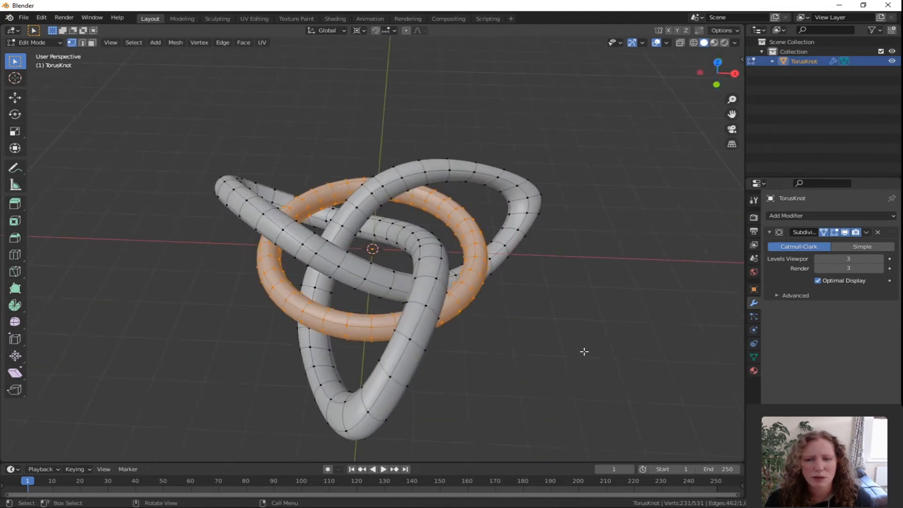
middle_drag(572, 357, 575, 338)
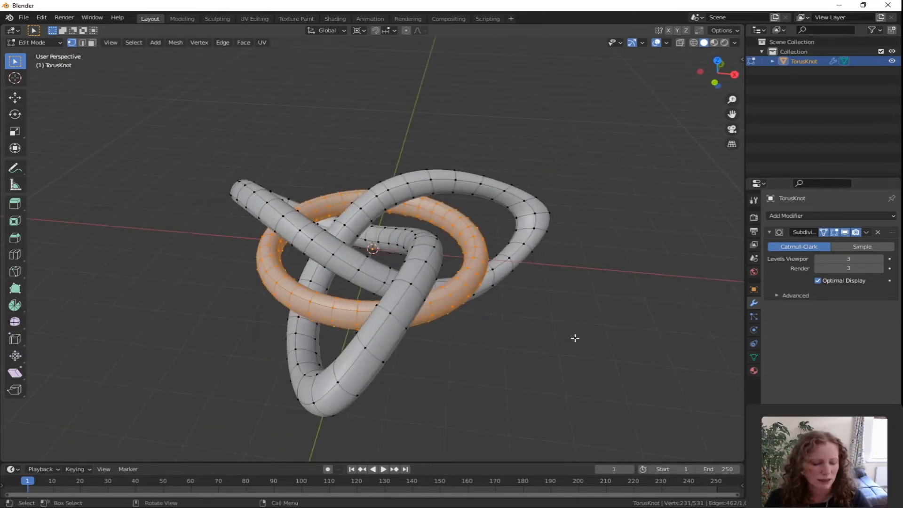
In the top view with X-Ray and face selection, select the overlapping ring and knot faces at the ring's left crossing
key(KP_7)
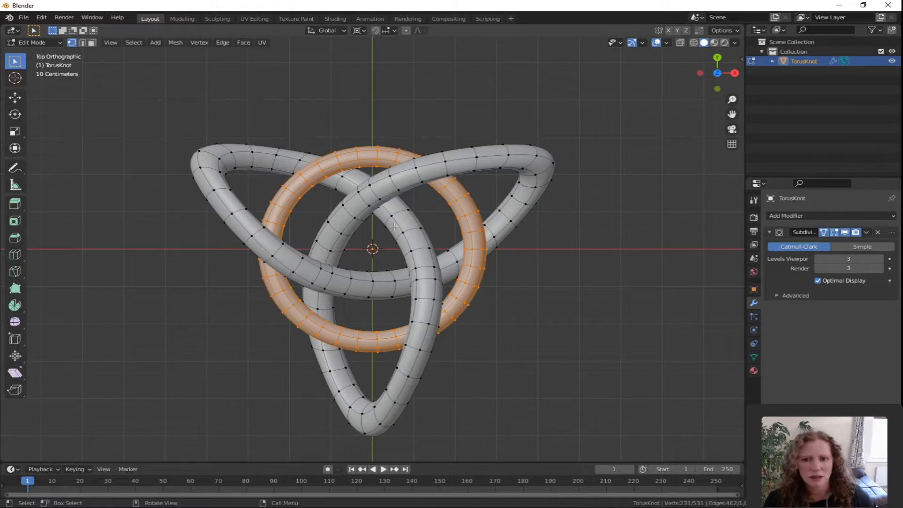
click(681, 42)
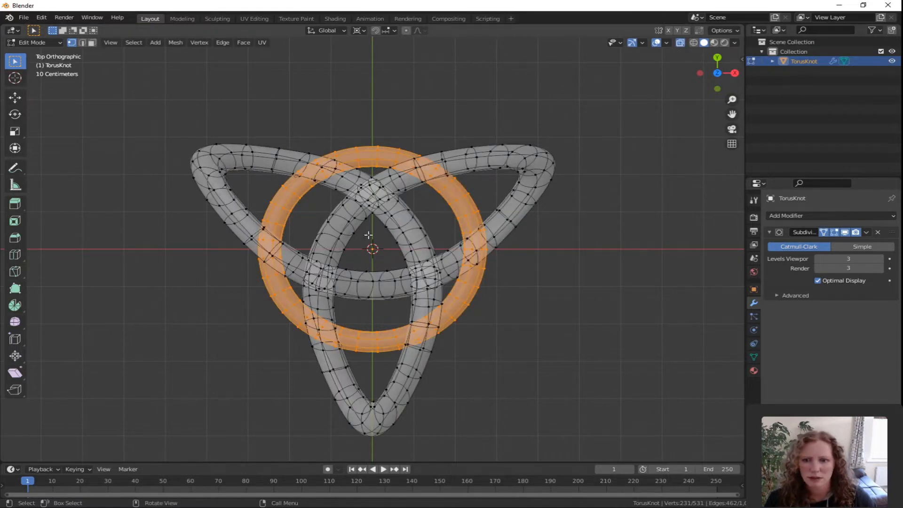
scroll(274, 295, up, 2)
key(3)
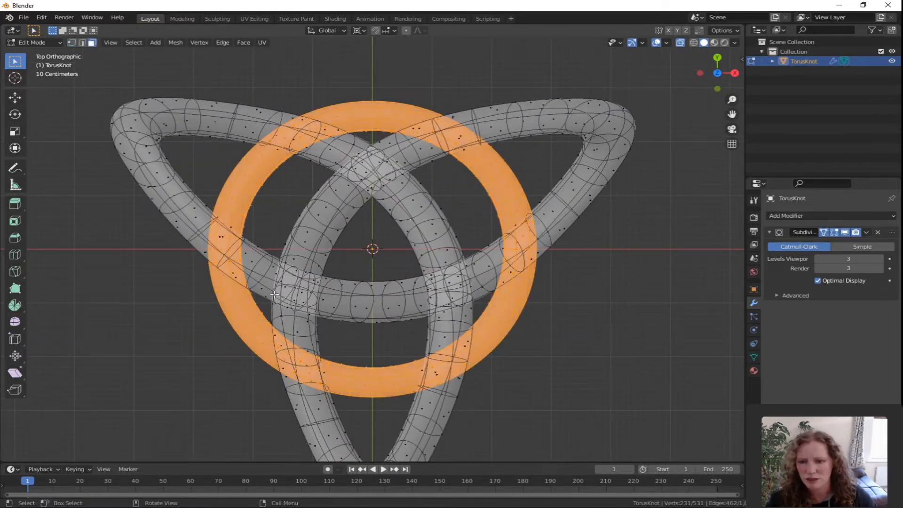
key(l)
key(alt+a)
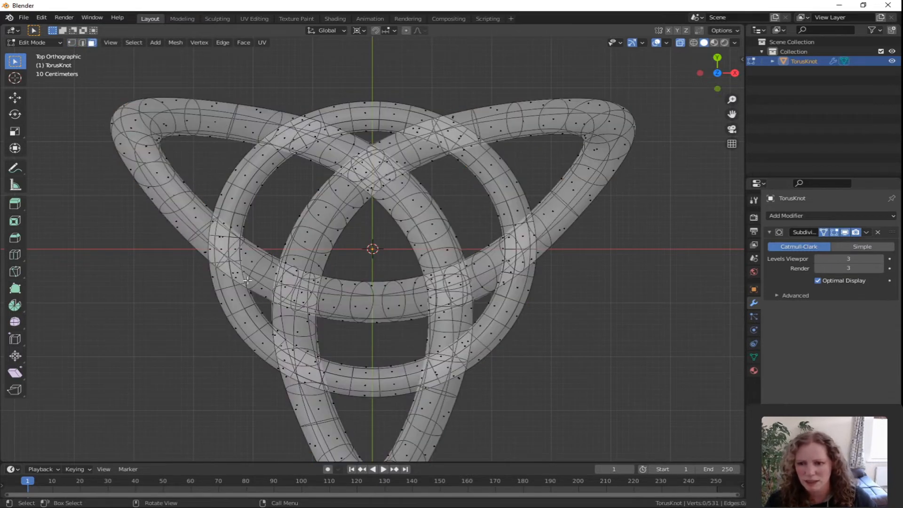
click(224, 248)
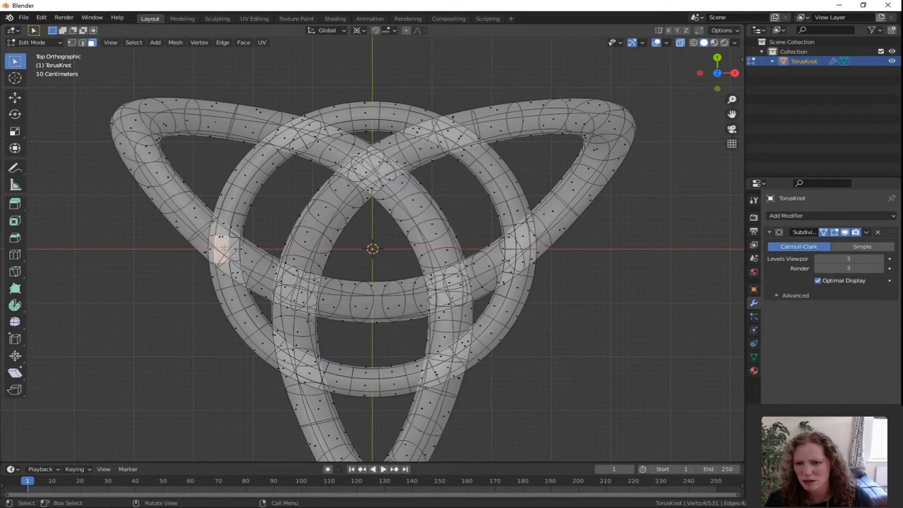
shift+click(226, 247)
shift+click(223, 239)
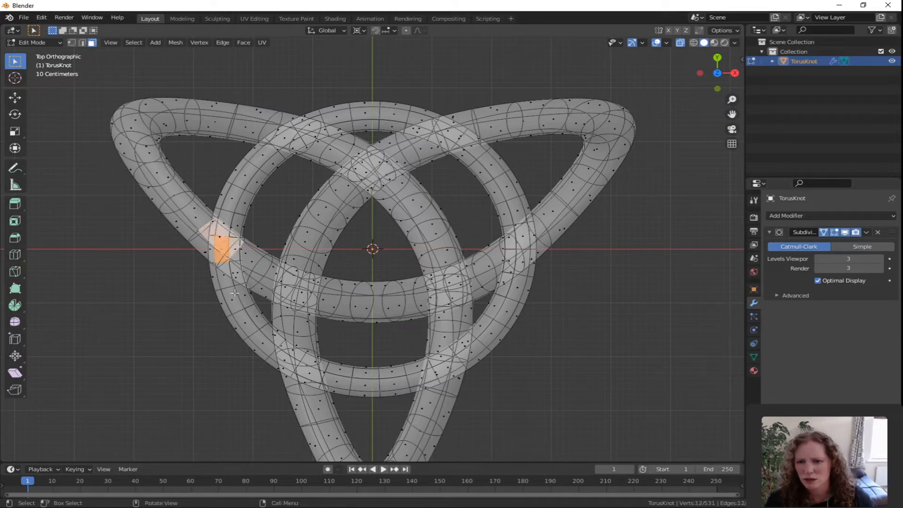
Reduce the left-crossing selection to the two faces where knot and ring face each other, and delete those faces
middle_drag(218, 322, 360, 170)
shift+click(399, 113)
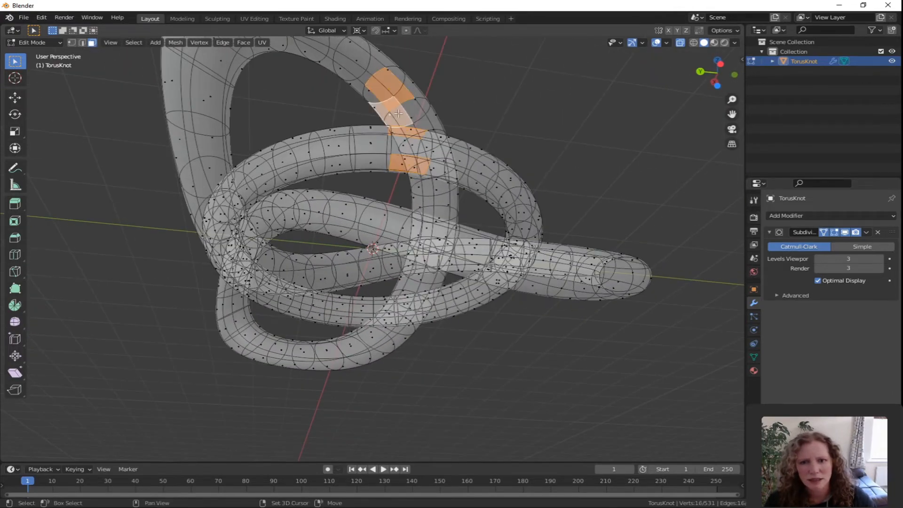
click(681, 42)
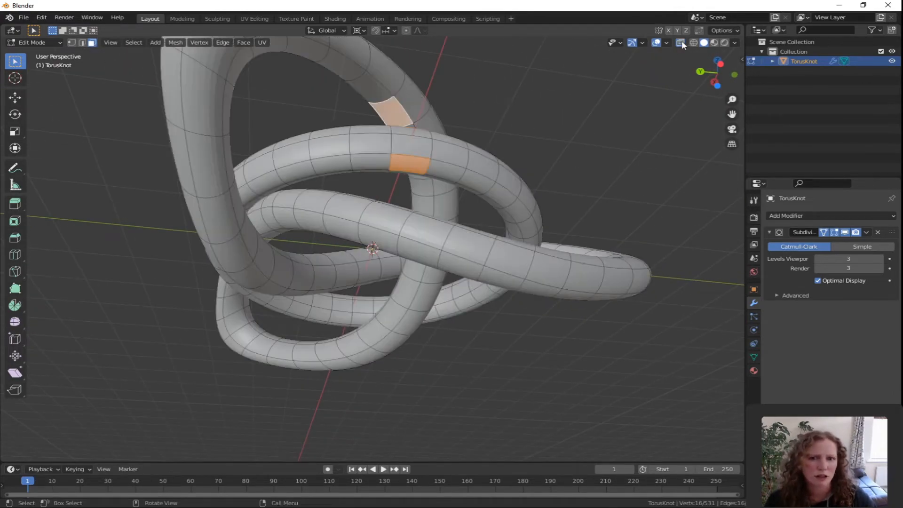
middle_drag(329, 264, 255, 293)
shift+click(254, 293)
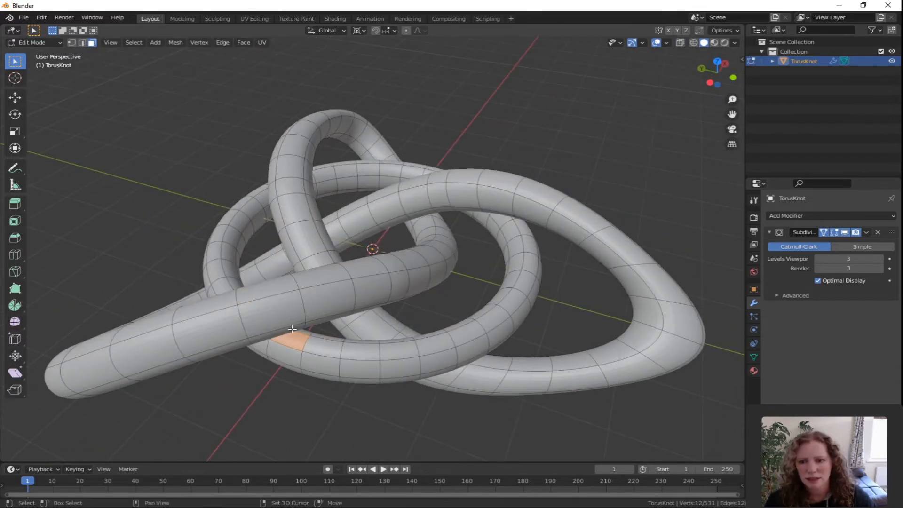
middle_drag(310, 340, 386, 265)
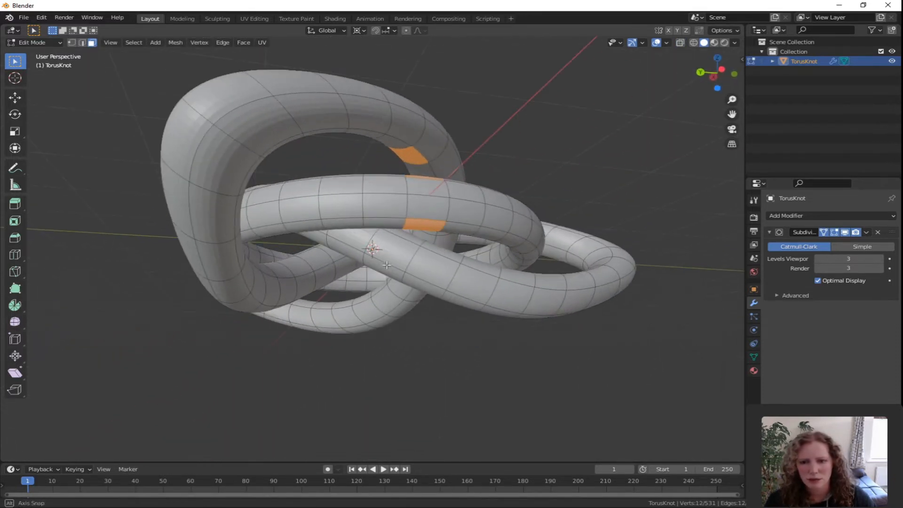
shift+click(424, 225)
middle_drag(424, 225, 388, 245)
key(x)
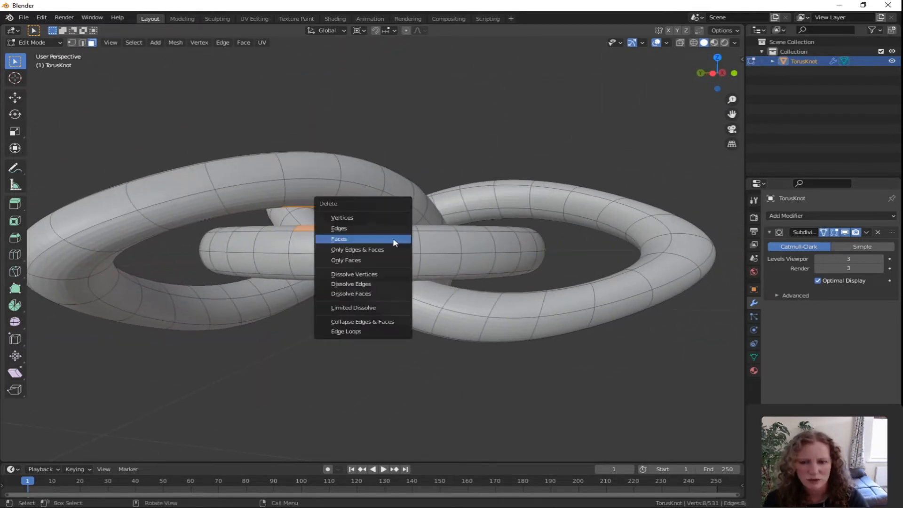
click(348, 239)
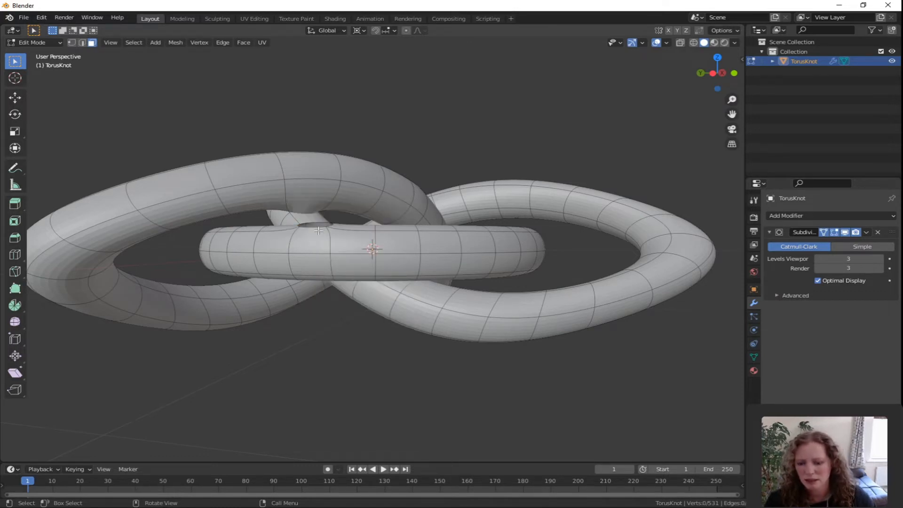
Select the edge loops of both holes at the left crossing and connect them with Bridge Edge Loops
key(1)
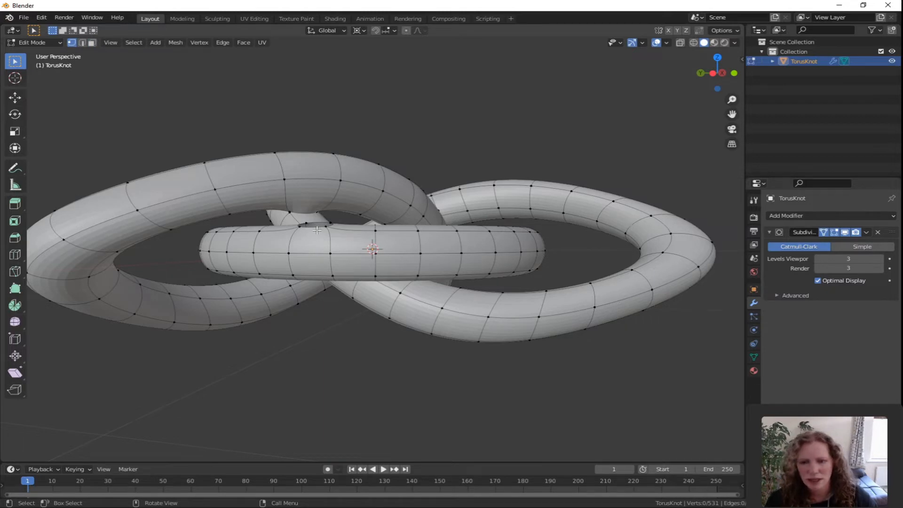
alt+click(316, 222)
alt+shift+click(305, 214)
middle_drag(348, 240, 397, 251)
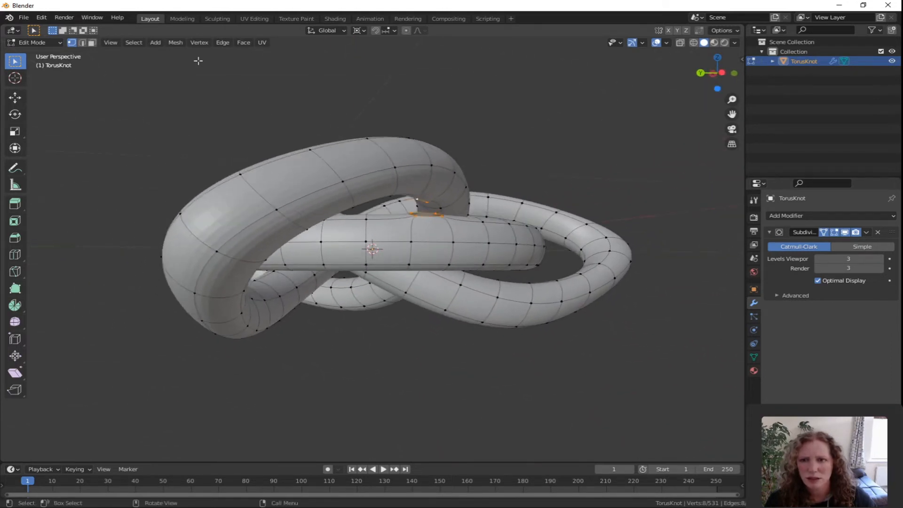
click(223, 43)
click(250, 74)
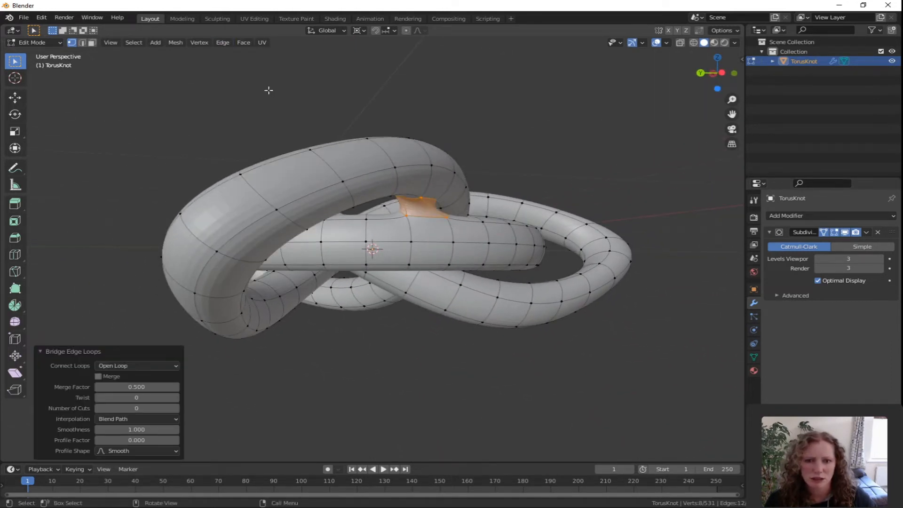
In the top view with X-Ray, add the faces at the upper-right crossing of knot and ring using Circle Select
middle_drag(417, 210, 504, 233)
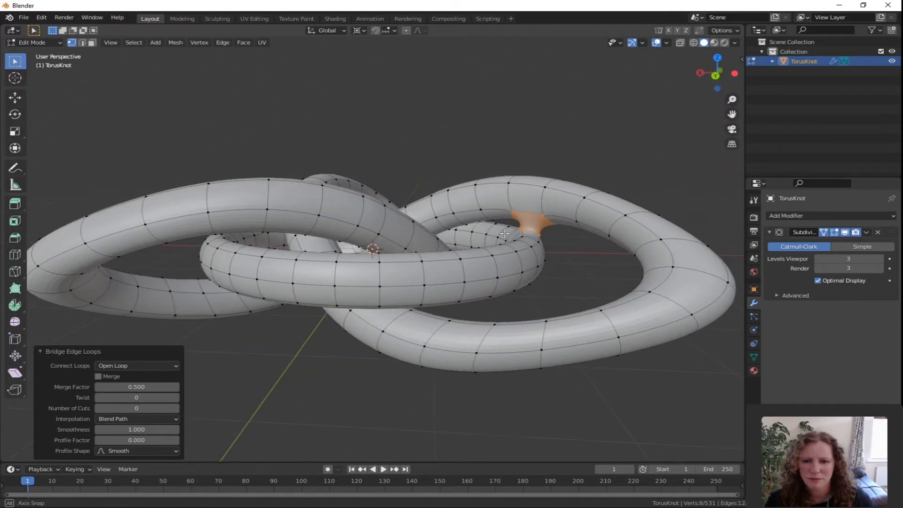
middle_drag(314, 243, 343, 216)
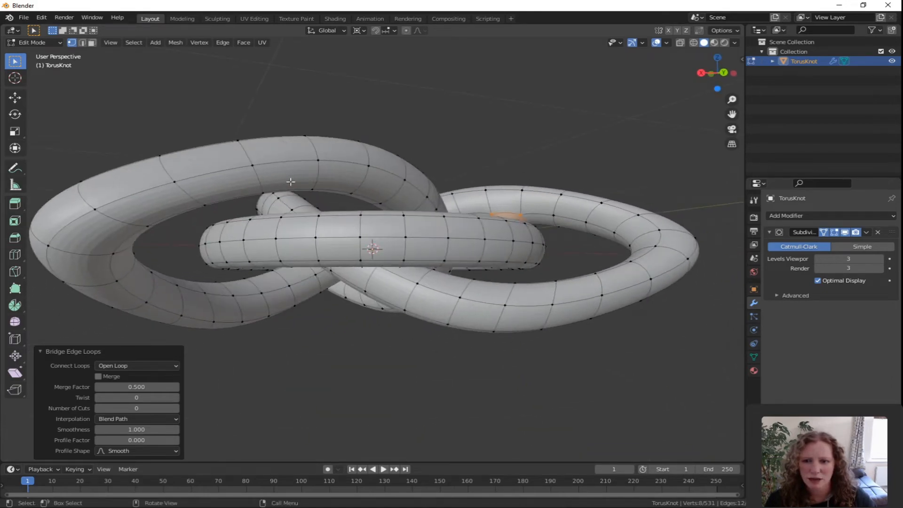
middle_drag(329, 182, 403, 237)
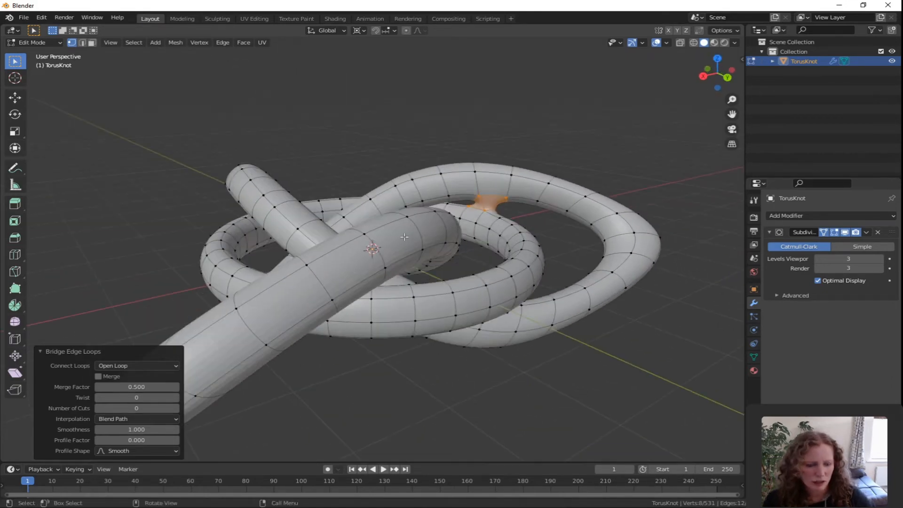
key(KP_7)
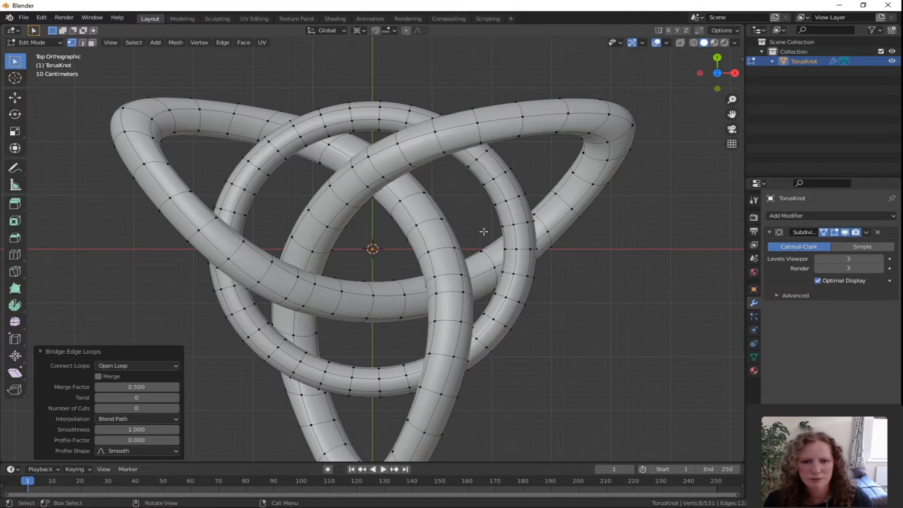
click(680, 43)
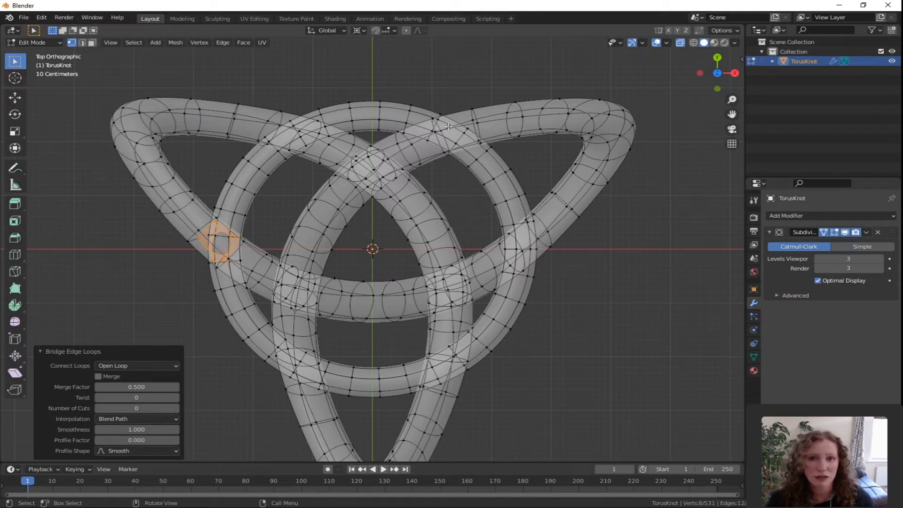
key(3)
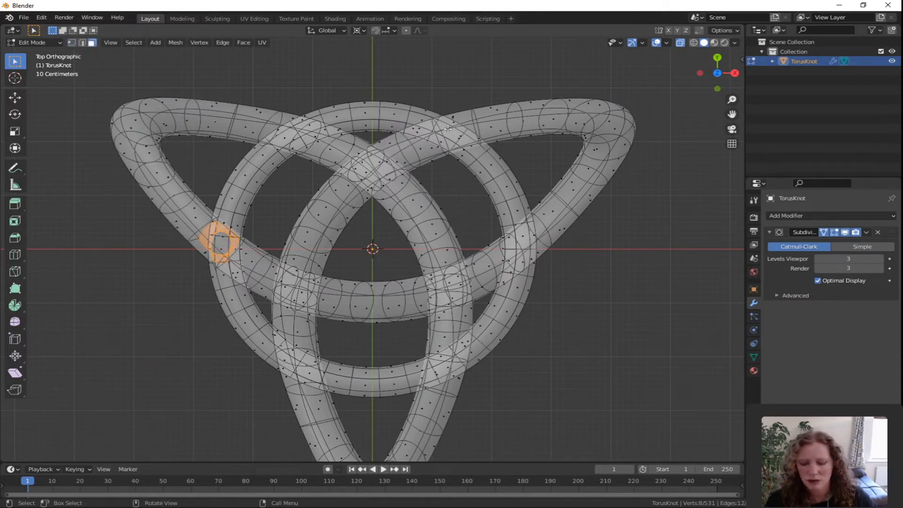
key(c)
drag(448, 128, 454, 132)
right_click(470, 142)
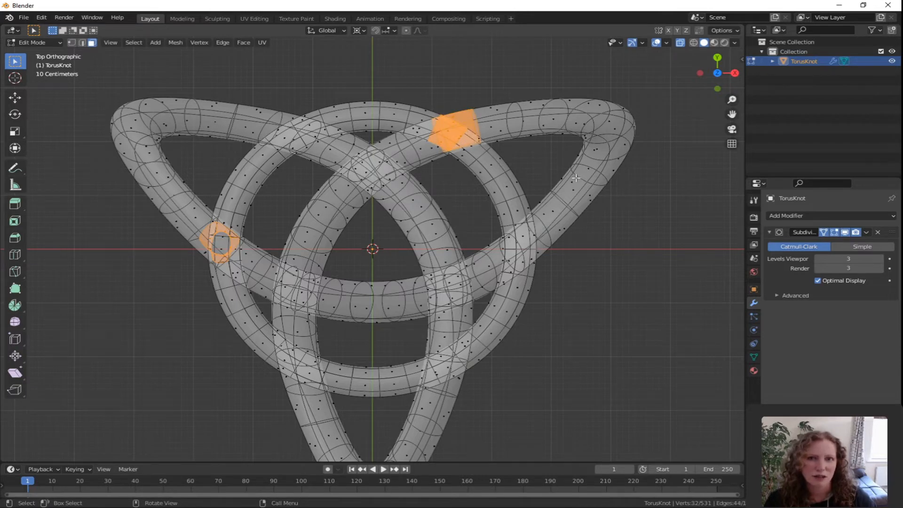
Turn off X-Ray and deselect the outer faces at the upper-right crossing, keeping only the facing knot and ring faces selected
click(680, 43)
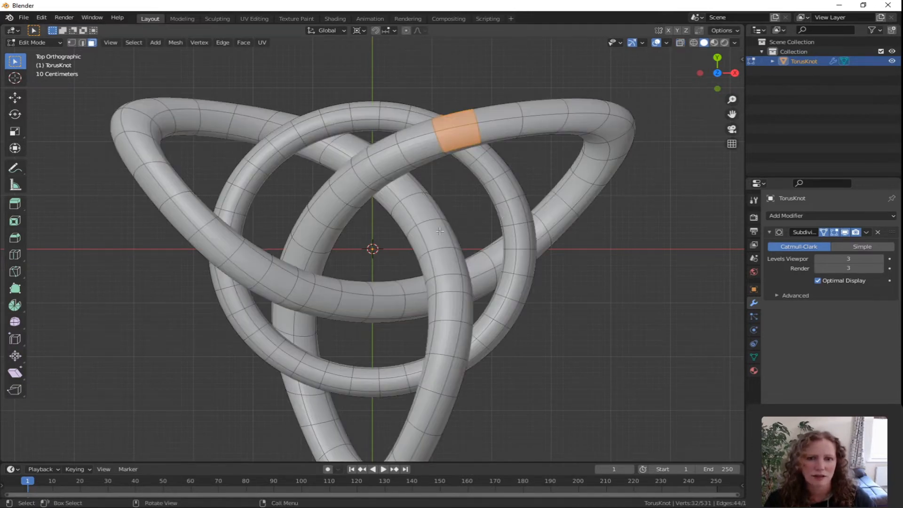
middle_drag(470, 117, 554, 195)
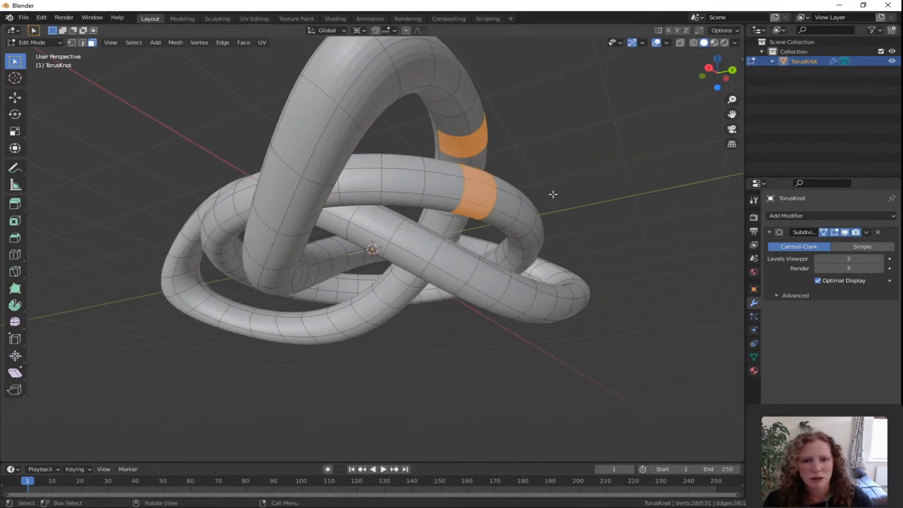
middle_drag(471, 179, 456, 208)
shift+click(455, 215)
shift+click(463, 241)
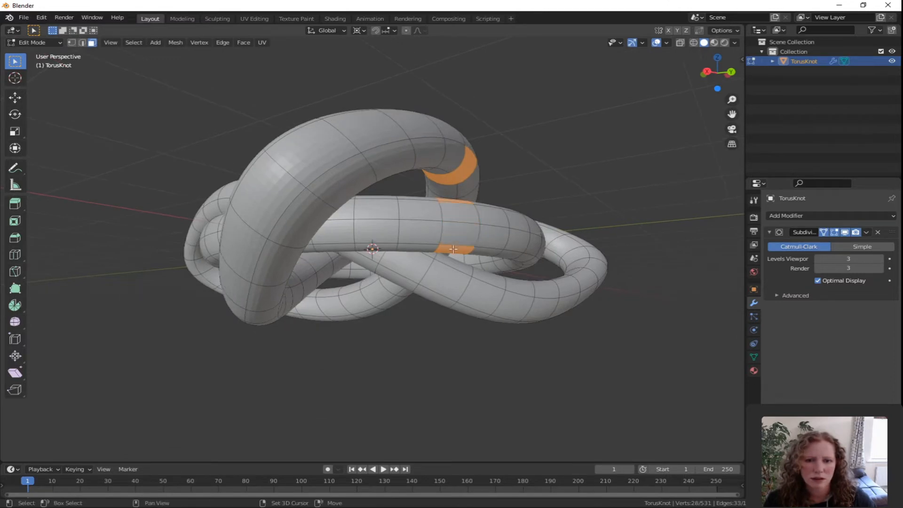
shift+click(454, 251)
middle_drag(454, 251, 507, 265)
shift+click(503, 286)
scroll(540, 307, up, 4)
shift+click(490, 165)
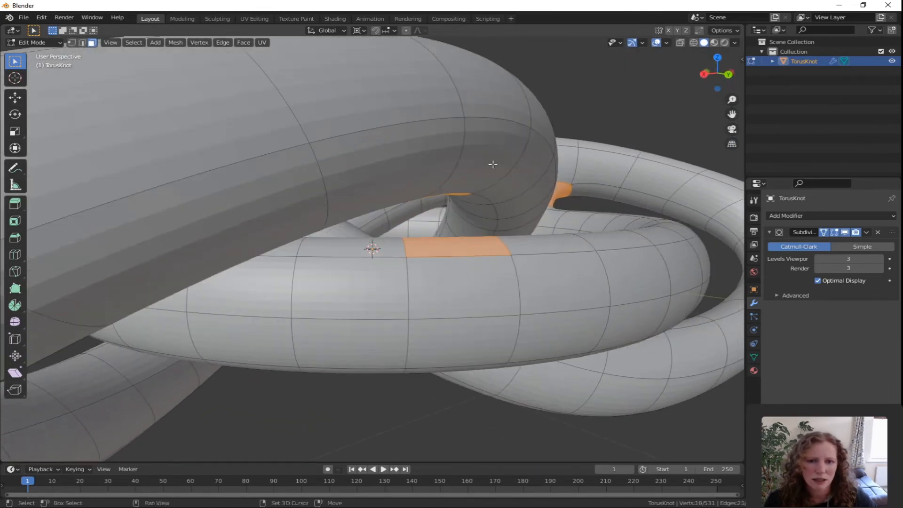
middle_drag(490, 165, 501, 313)
scroll(501, 313, down, 5)
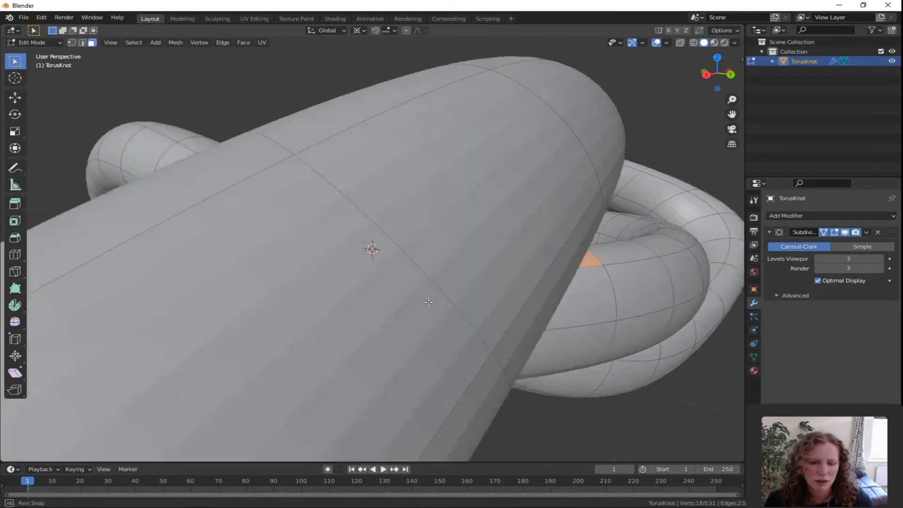
shift+click(645, 264)
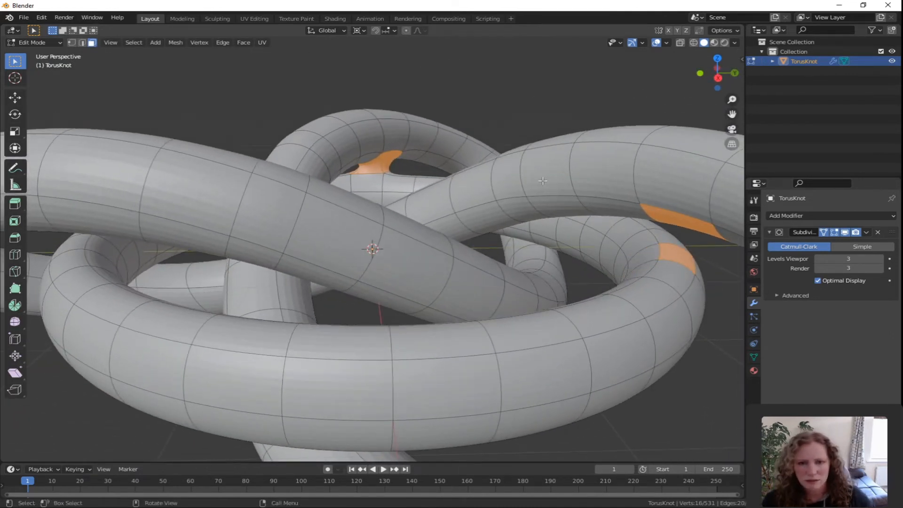
Deselect the finished left bridge with X-Ray on, keeping only the two facing faces at the upper-right crossing selected
click(680, 43)
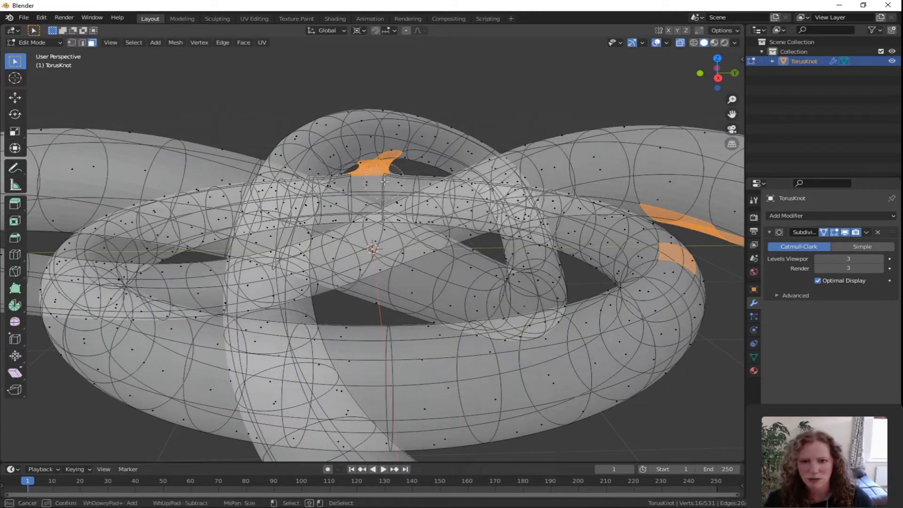
shift+click(379, 167)
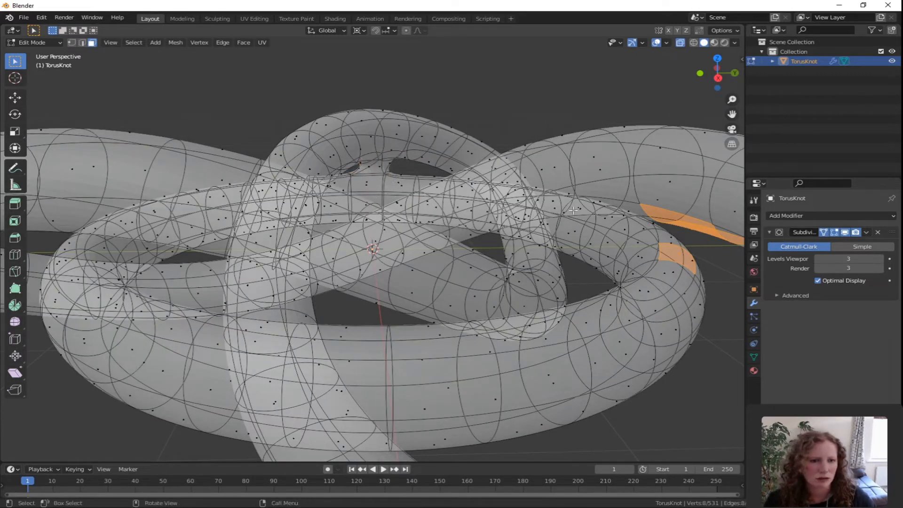
key(alt+a)
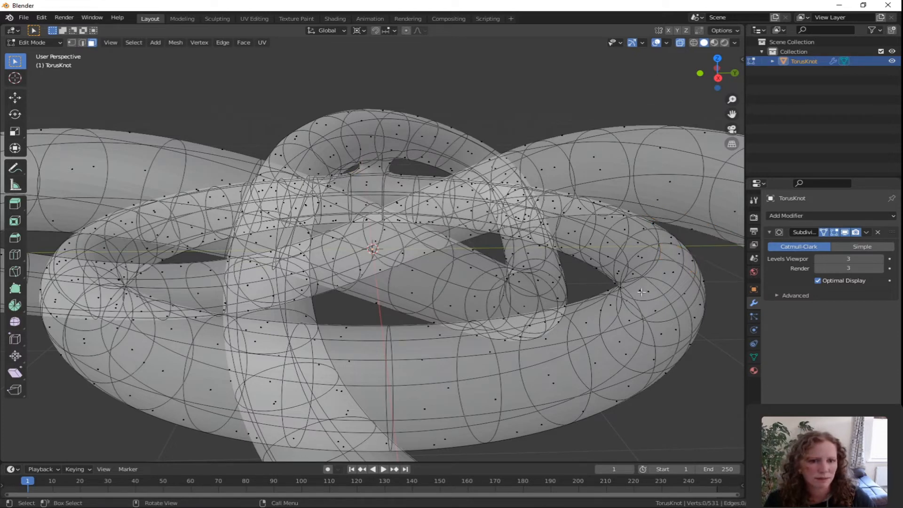
alt+click(648, 289)
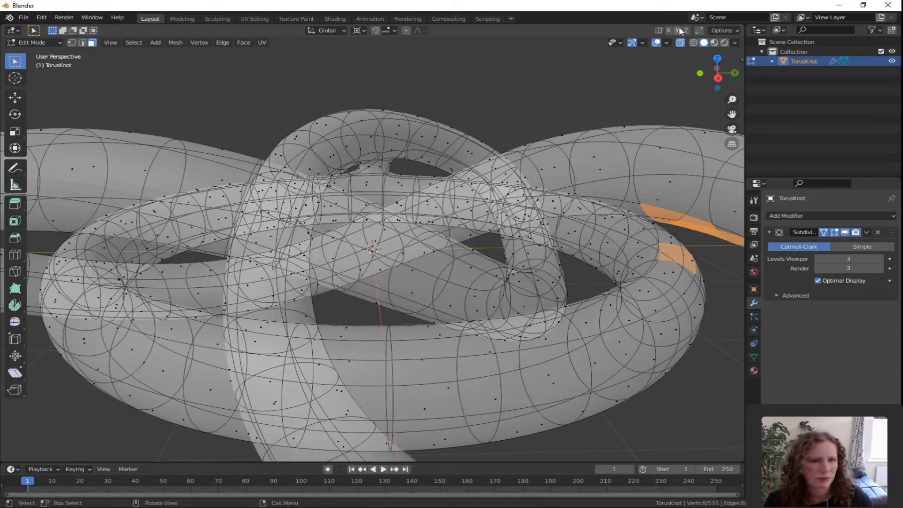
Turn off X-Ray and delete the two facing faces of knot and ring at the upper-right crossing
click(680, 42)
middle_drag(541, 198, 570, 191)
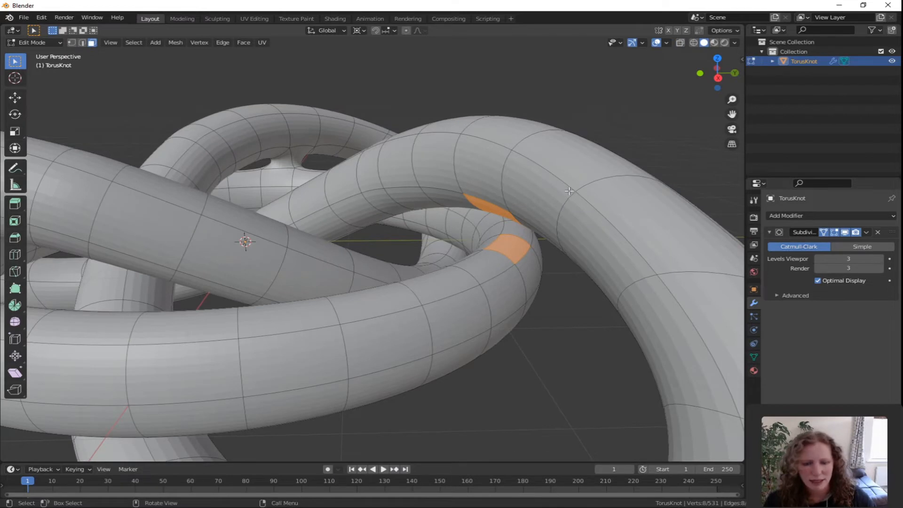
key(x)
click(544, 191)
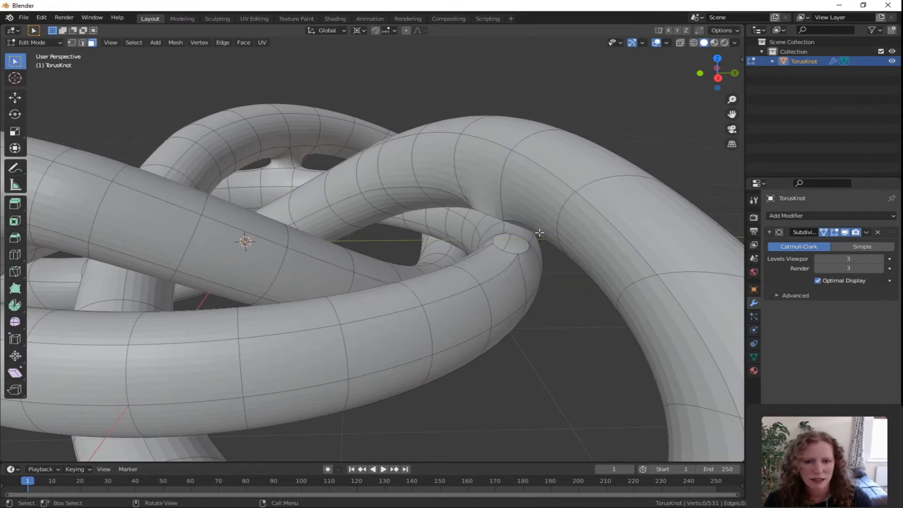
Select the edge loops of both holes at the upper-right crossing and connect them with Bridge Edge Loops
key(1)
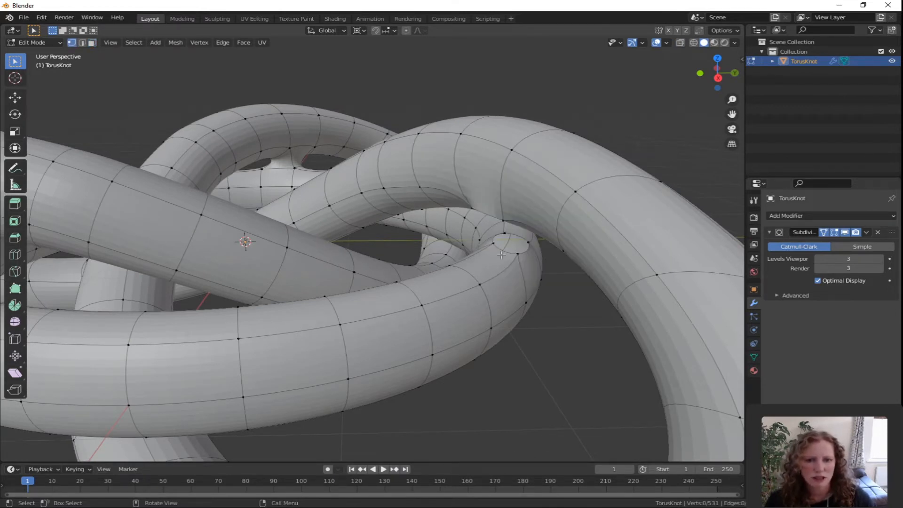
alt+click(503, 253)
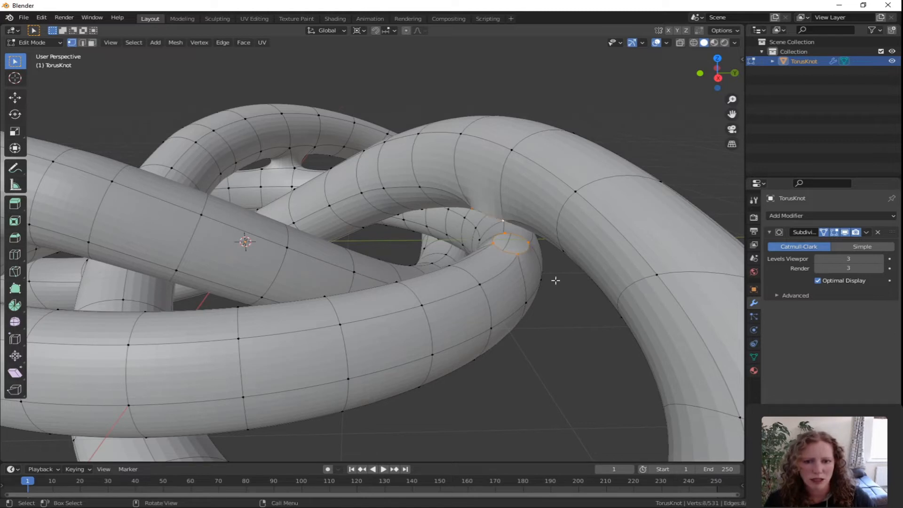
click(224, 43)
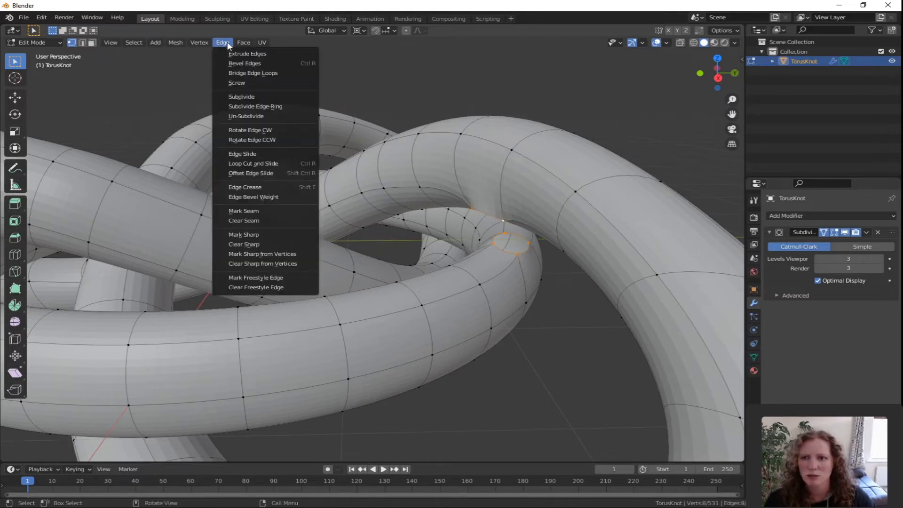
click(241, 73)
In the top view with X-Ray, clear the selection and select the faces at the lower-right crossing of knot and ring using Circle Select
middle_drag(496, 267, 581, 270)
scroll(580, 270, down, 3)
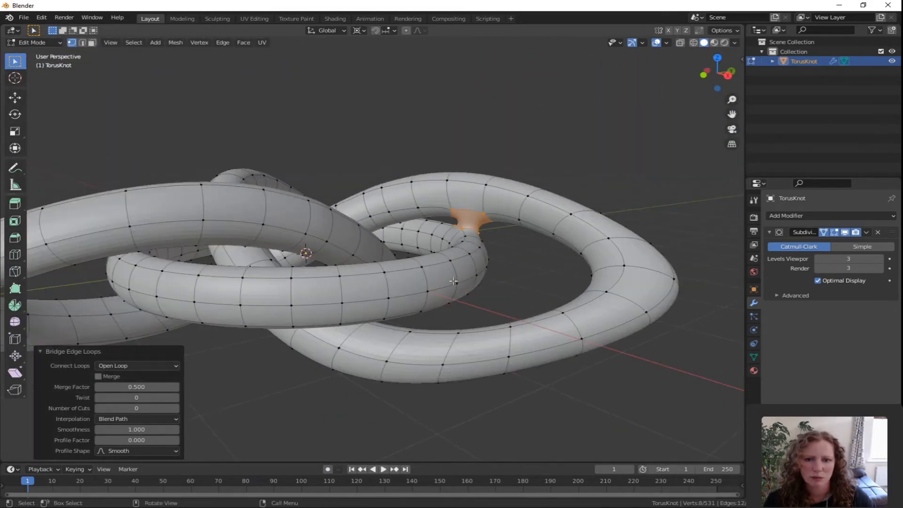
middle_drag(453, 281, 540, 299)
key(KP_7)
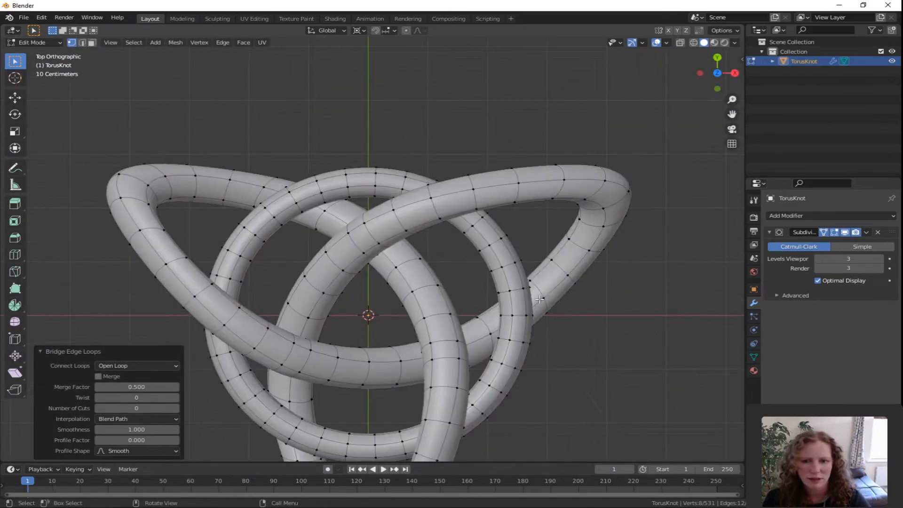
shift+middle_drag(571, 329, 589, 230)
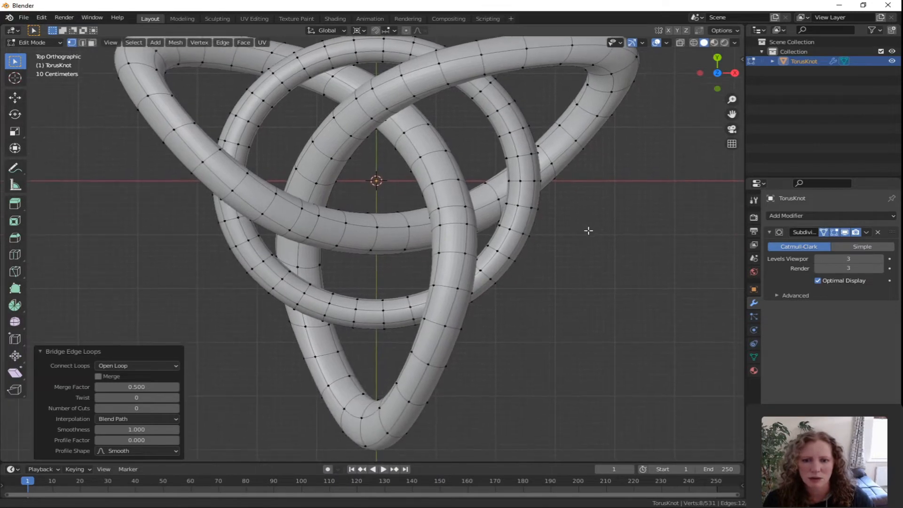
click(680, 42)
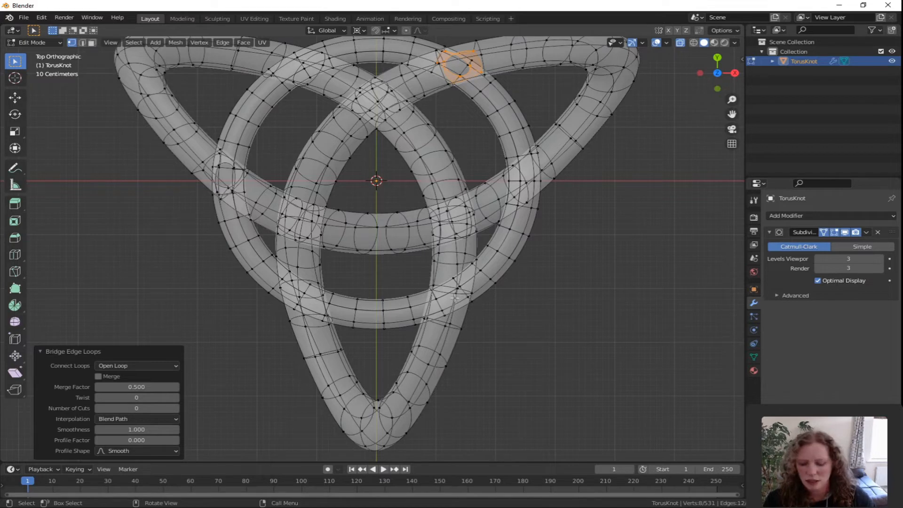
key(3)
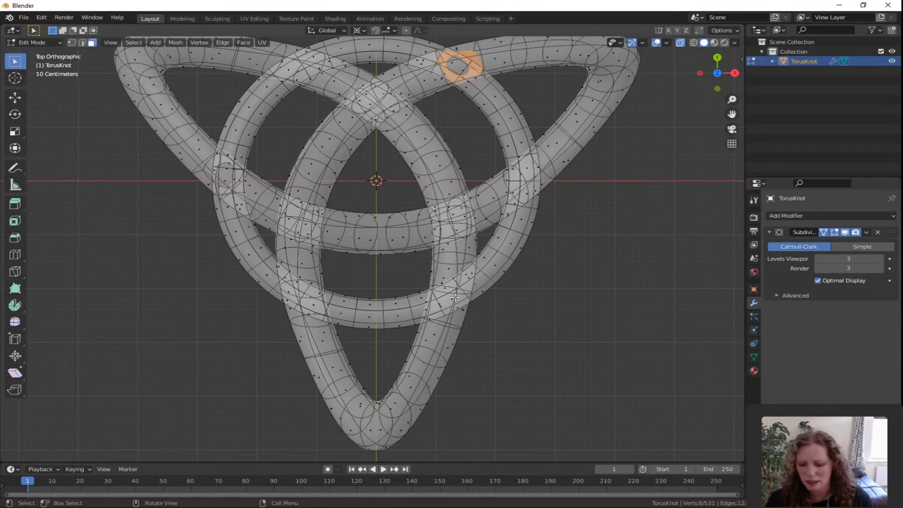
key(alt+a)
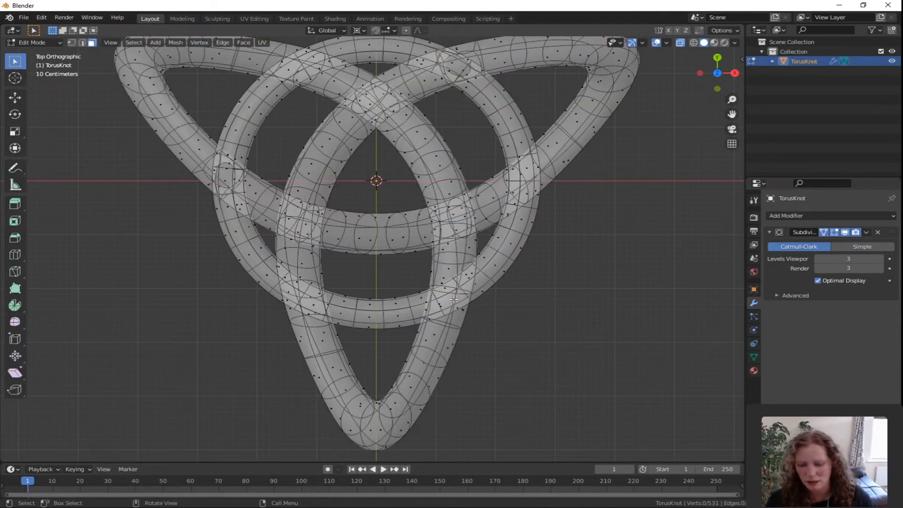
key(c)
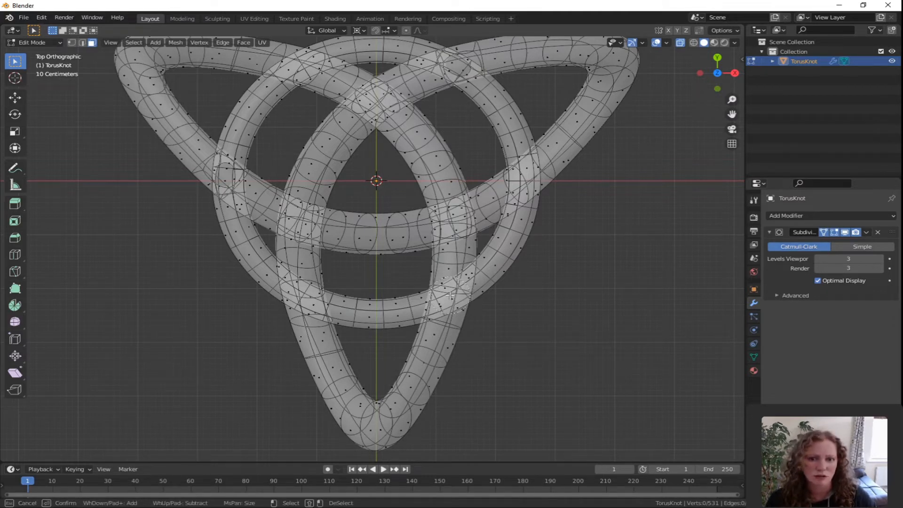
click(451, 295)
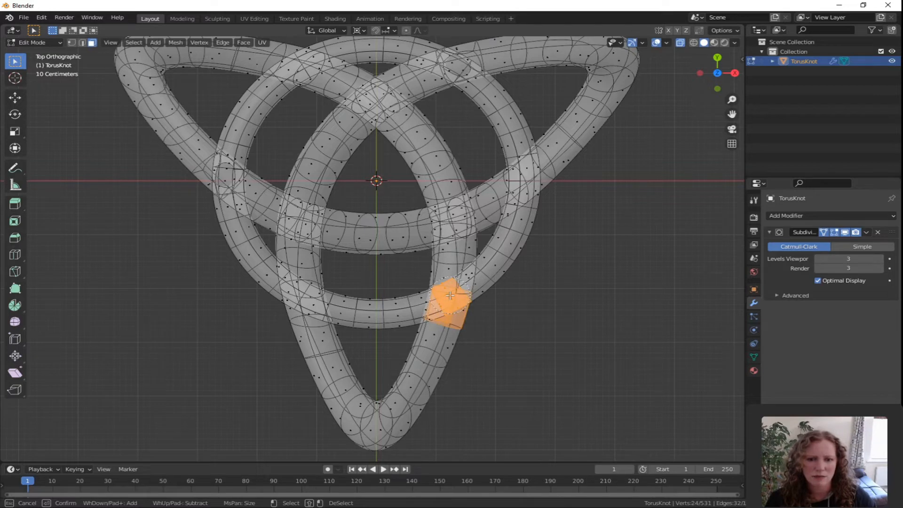
key(Escape)
Turn off X-Ray and deselect the outer faces at the lower-right crossing, keeping only the facing knot and ring faces selected
click(682, 45)
middle_drag(552, 301, 432, 229)
shift+click(437, 243)
shift+click(456, 256)
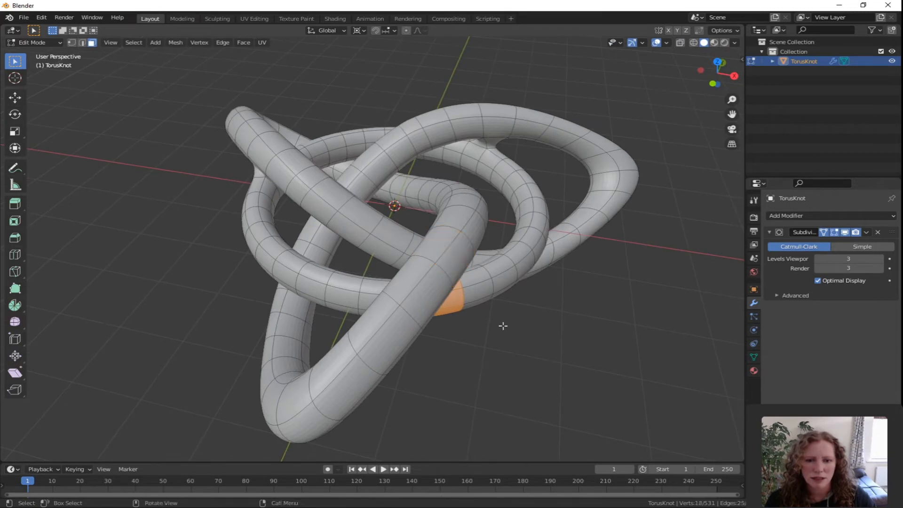
middle_drag(503, 325, 593, 309)
shift+click(456, 223)
middle_drag(427, 208, 430, 239)
shift+click(394, 241)
scroll(430, 238, up, 3)
shift+click(523, 213)
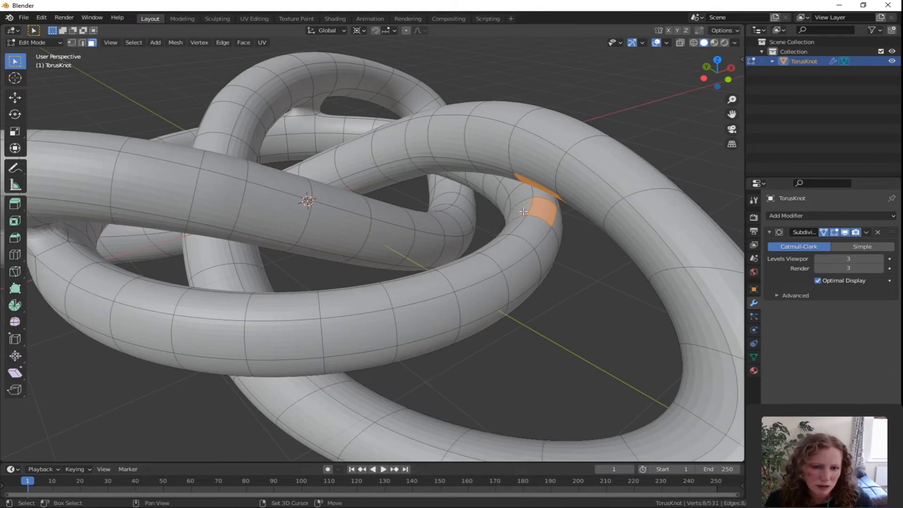
Delete the two facing faces at the lower-right crossing to open holes in knot and ring
middle_drag(568, 261, 569, 240)
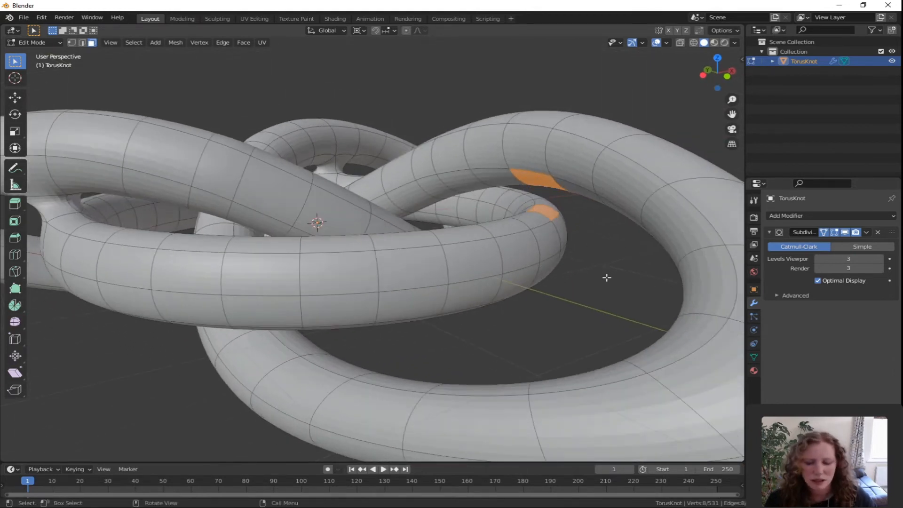
key(x)
click(591, 278)
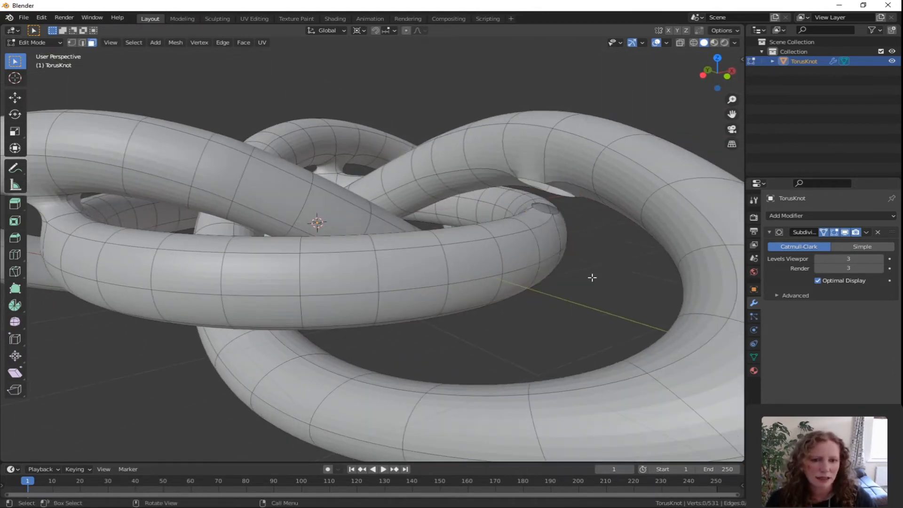
Select the edge loops of both holes at the lower-right crossing and connect them with Bridge Edge Loops
key(1)
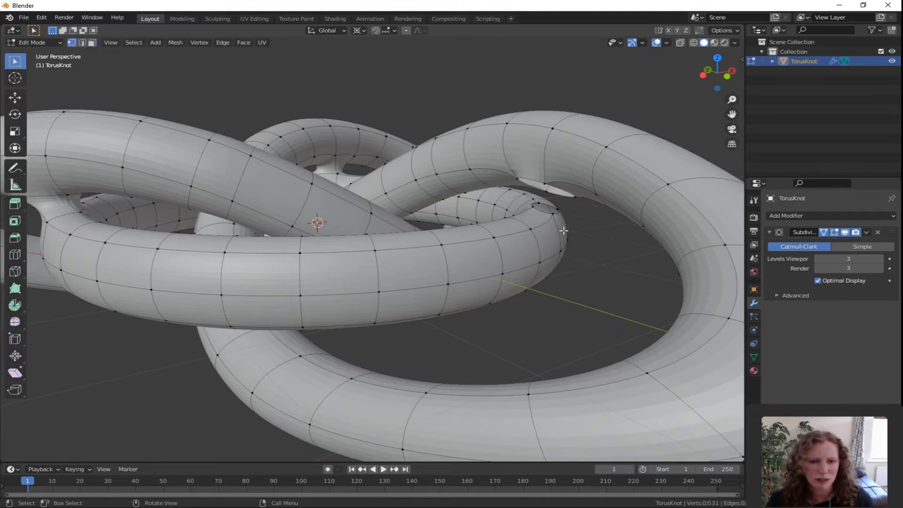
alt+click(547, 214)
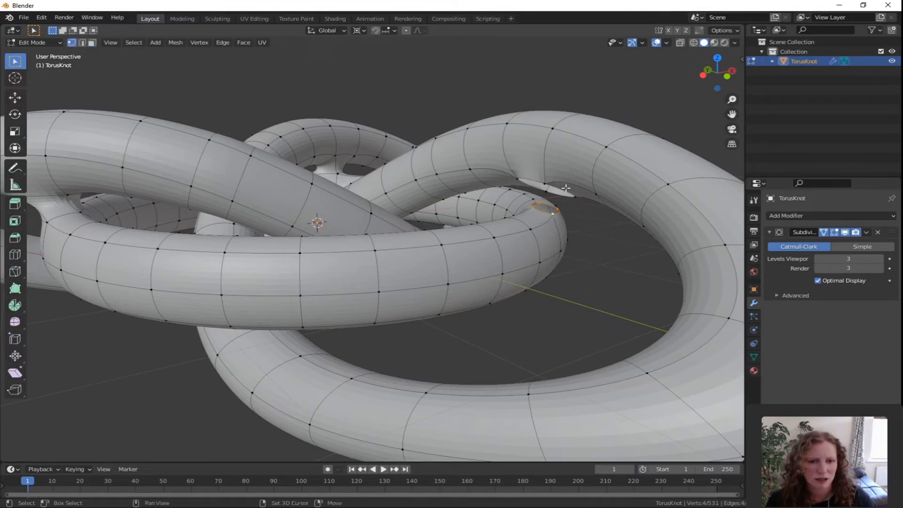
alt+shift+click(566, 188)
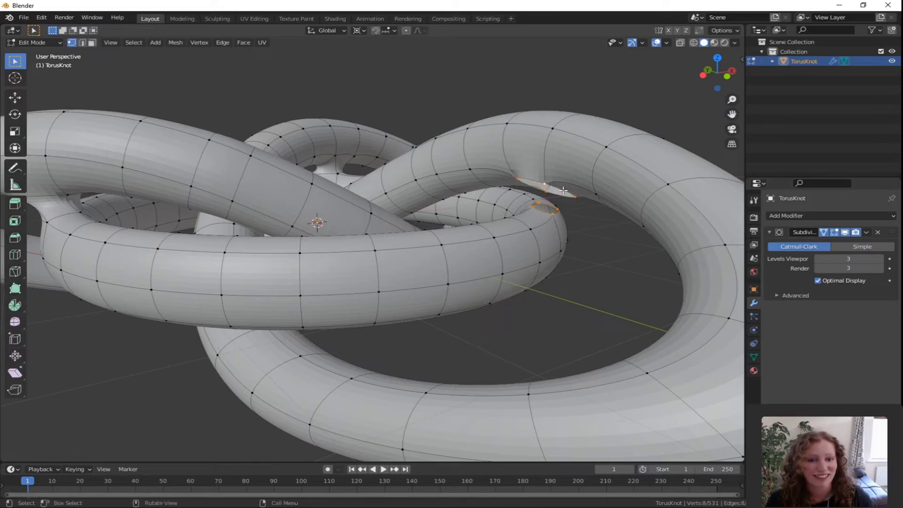
click(227, 42)
click(255, 73)
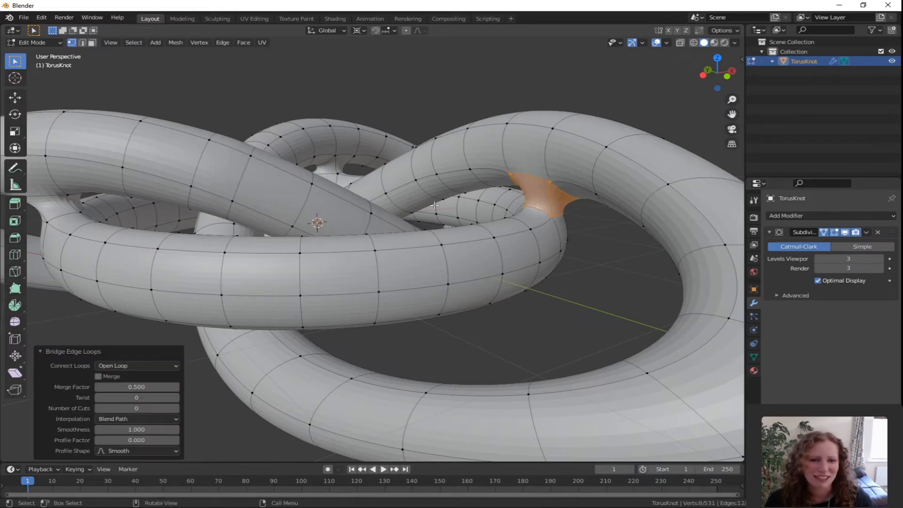
In the top view, select the edge loop around the knot's upper-left tip and give it an Edge Crease of 1.000
scroll(466, 215, down, 5)
middle_drag(466, 216, 511, 221)
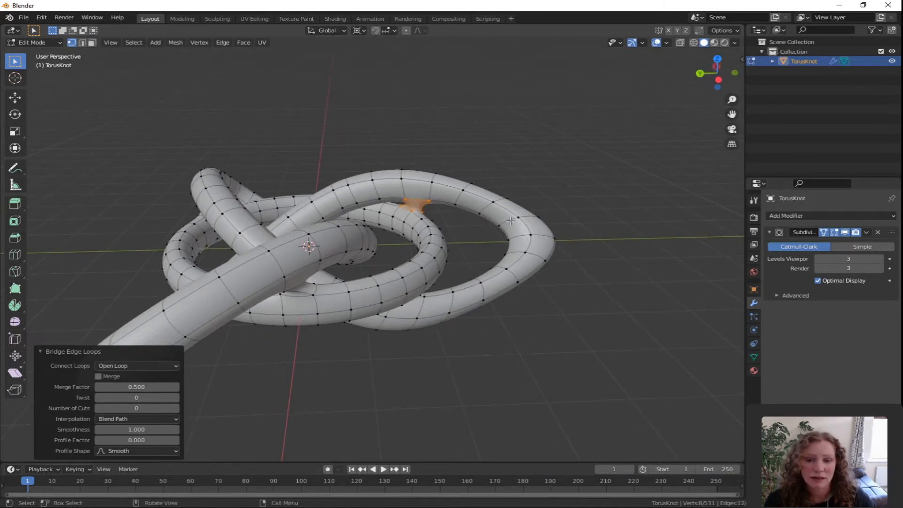
key(KP_7)
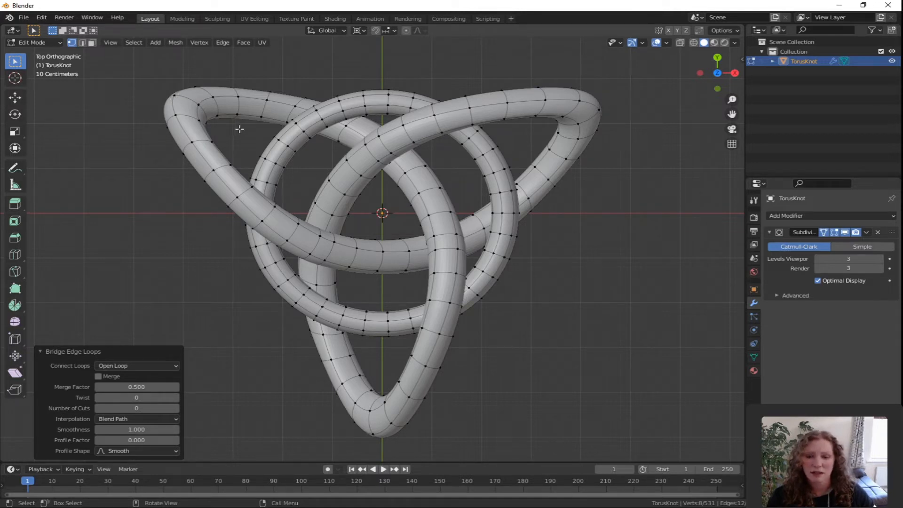
alt+click(183, 96)
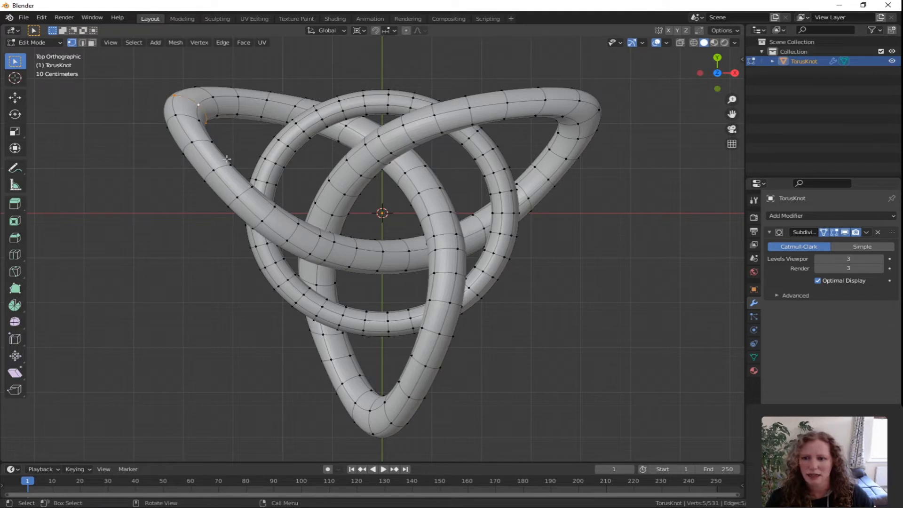
key(ctrl+e)
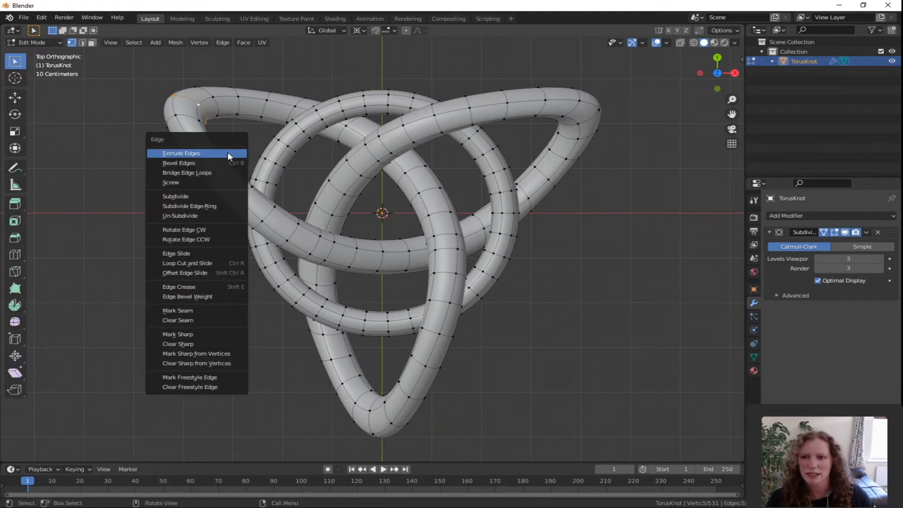
click(223, 43)
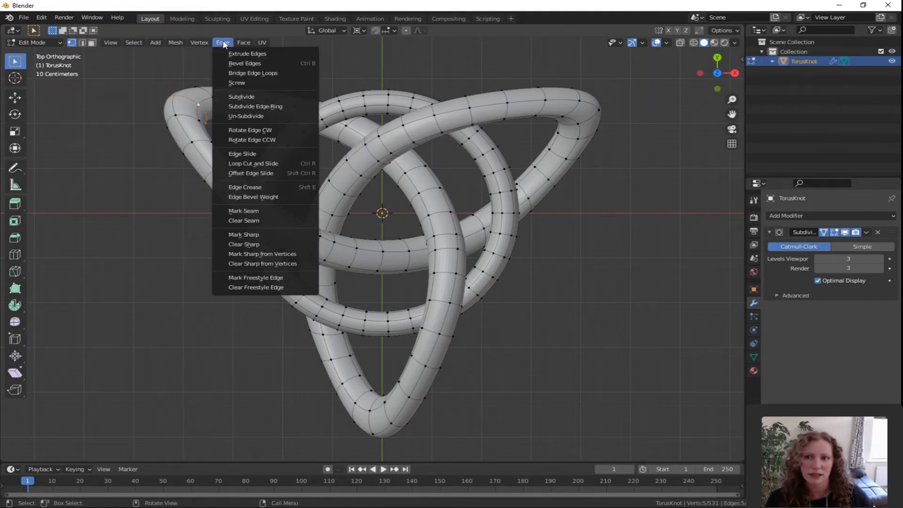
click(252, 187)
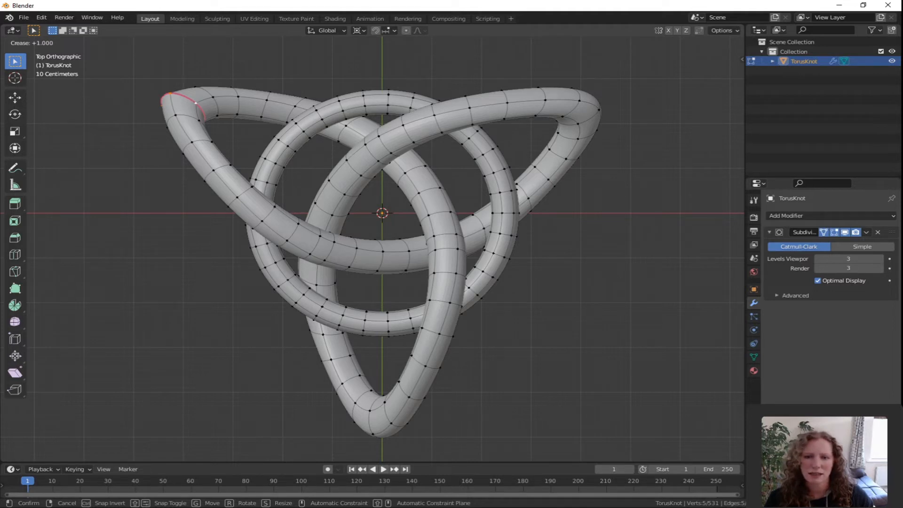
click(120, 134)
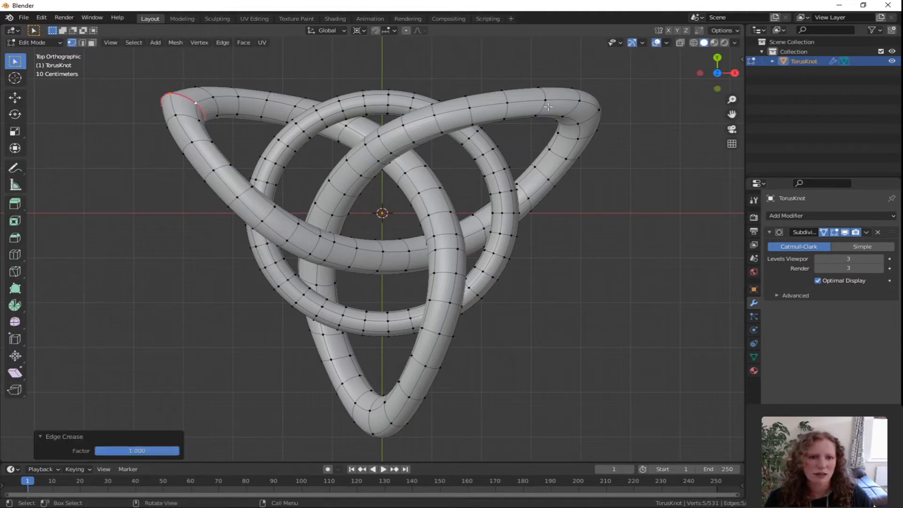
Select only the edge loop around the knot's upper-right tip and give it an Edge Crease of 1.000
key(alt+a)
alt+click(594, 116)
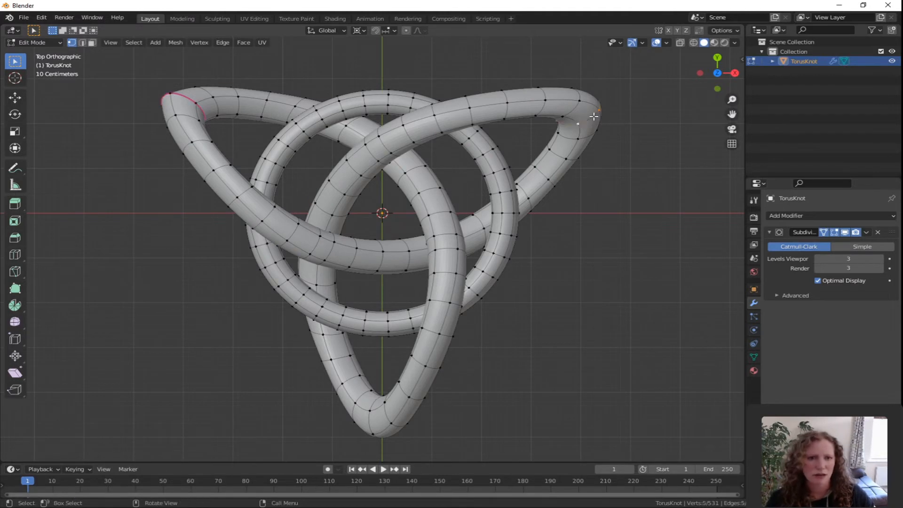
key(ctrl+e)
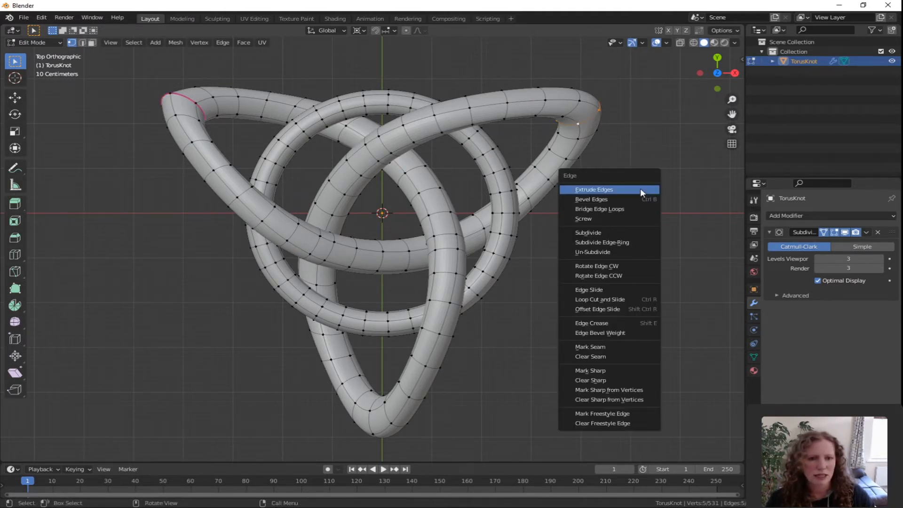
click(595, 323)
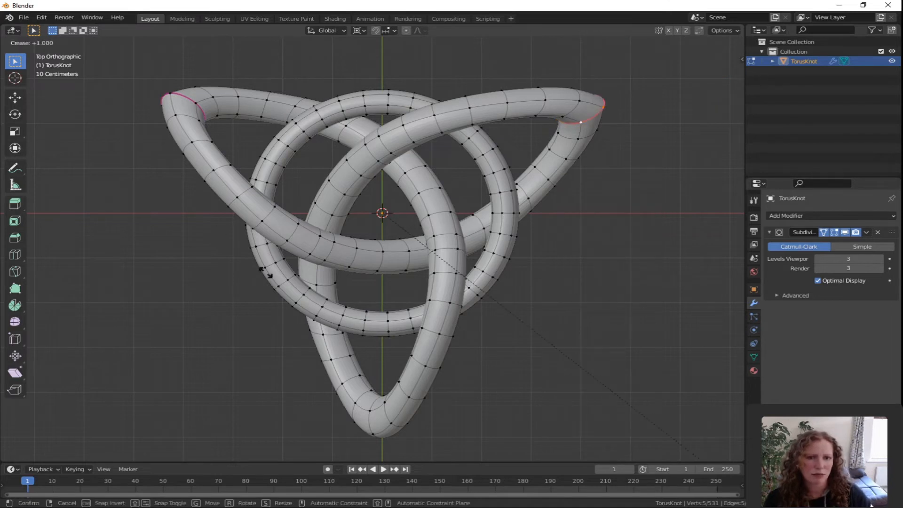
click(540, 324)
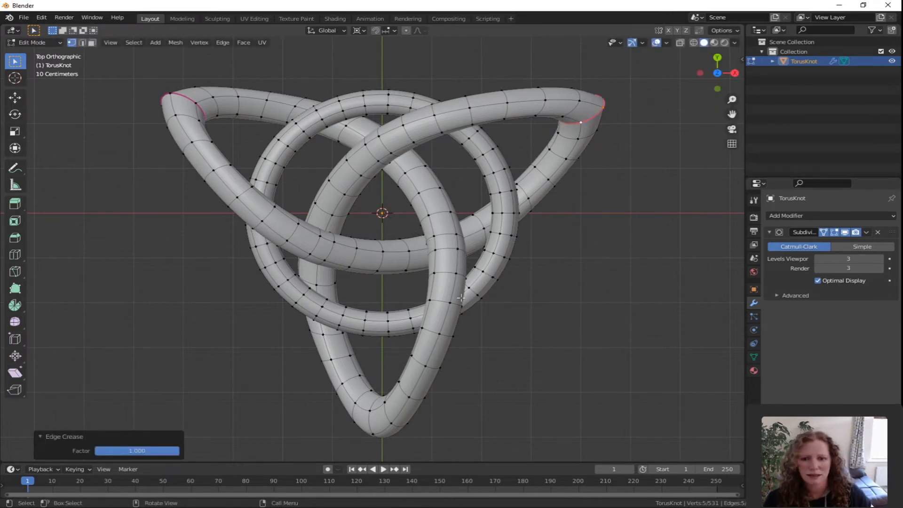
Select only the edge loop around the knot's bottom tip and give it an Edge Crease of 1.000
click(365, 404)
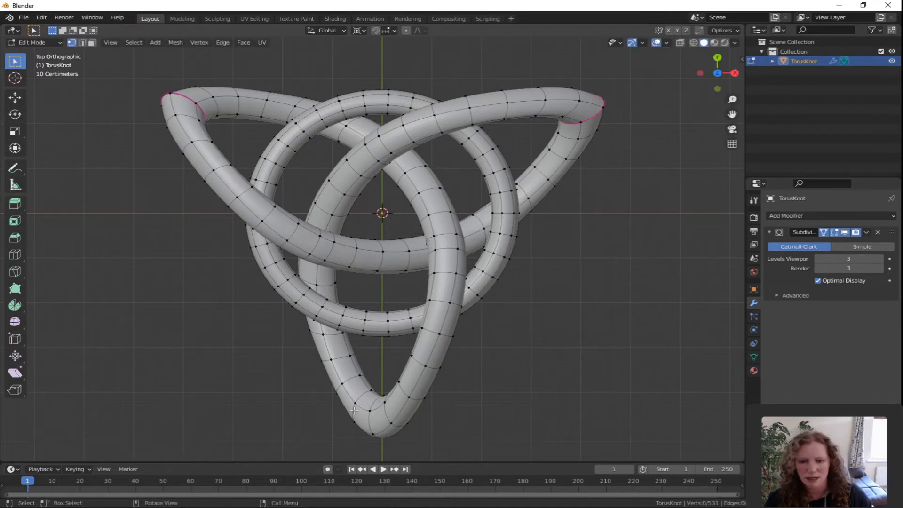
key(ctrl+e)
click(515, 396)
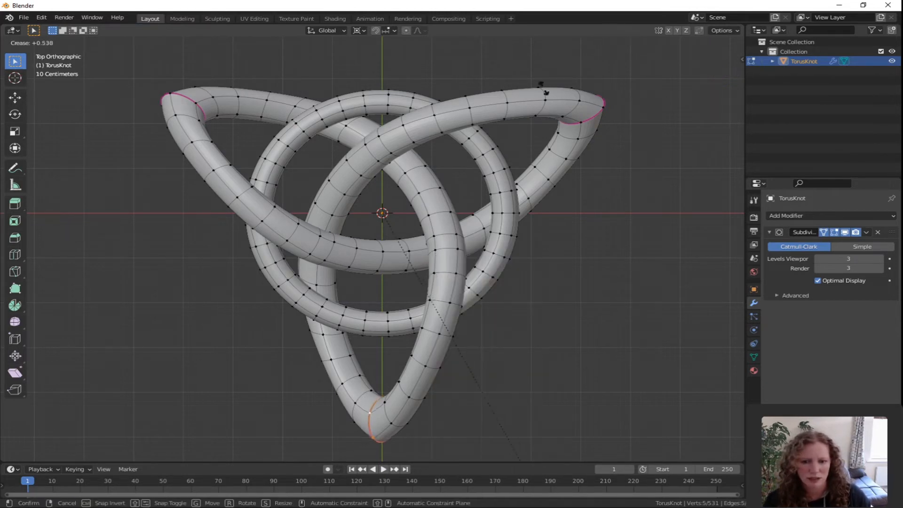
click(117, 313)
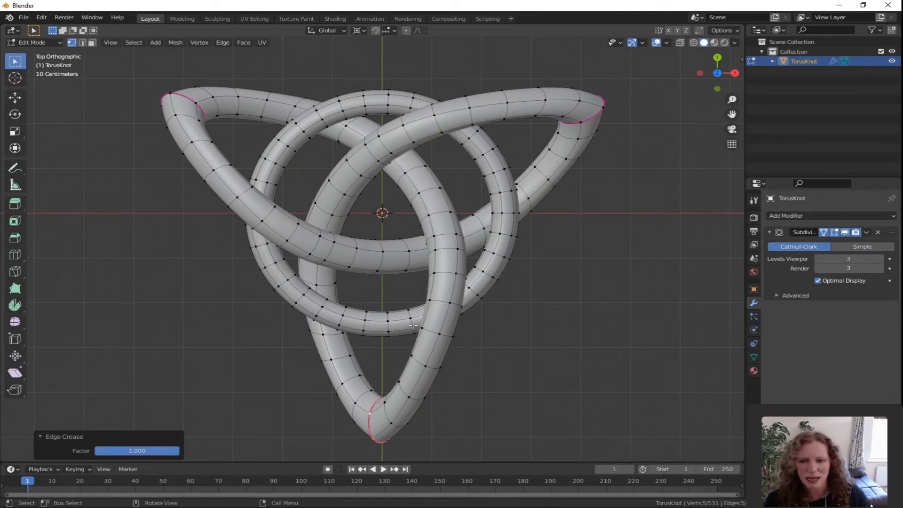
Check the smoothed knot in Object Mode, then rotate its entire mesh 180° in the top view
key(Tab)
middle_drag(413, 391, 493, 354)
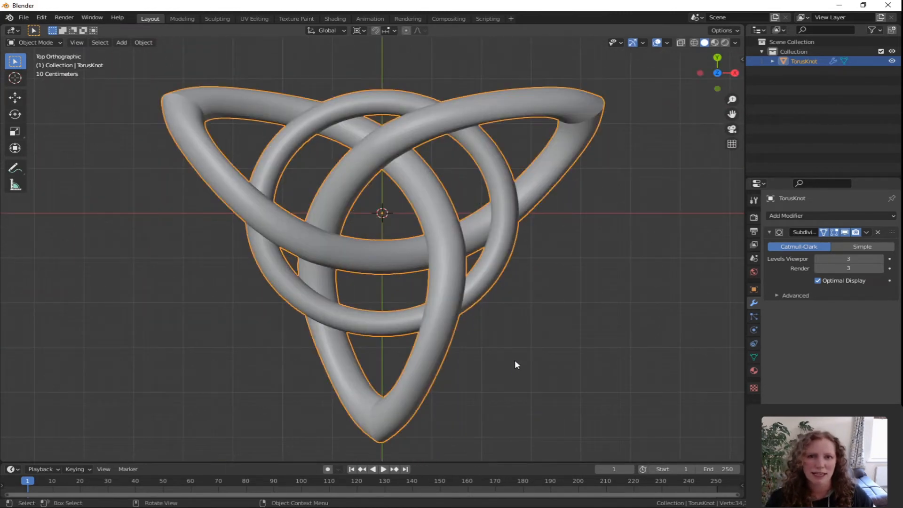
key(Tab)
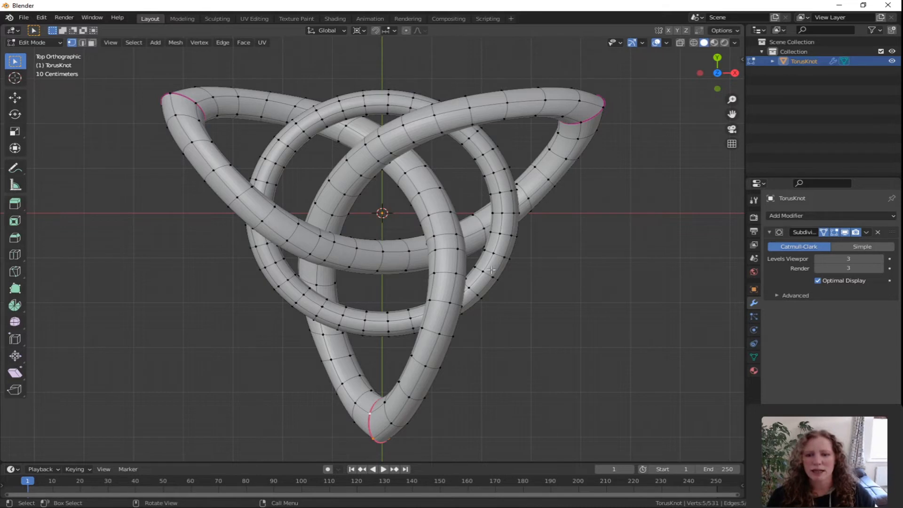
shift+middle_drag(543, 280, 545, 293)
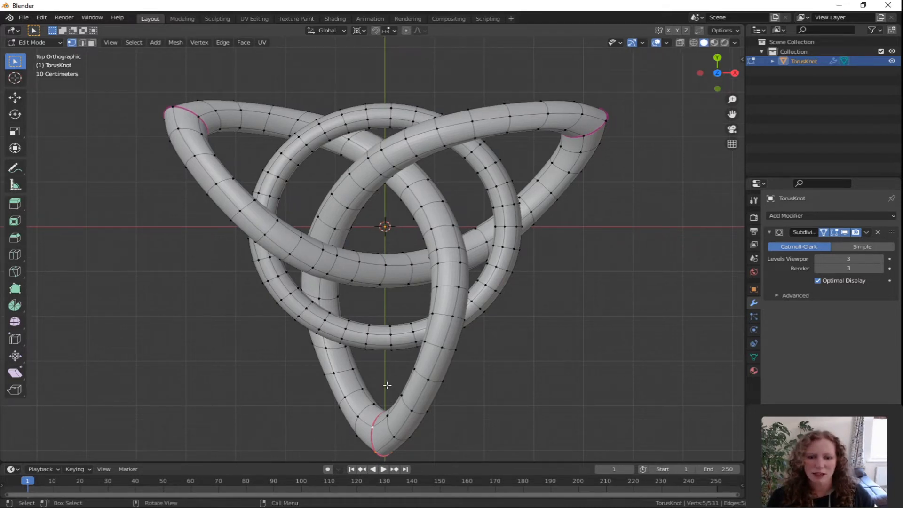
text(a)
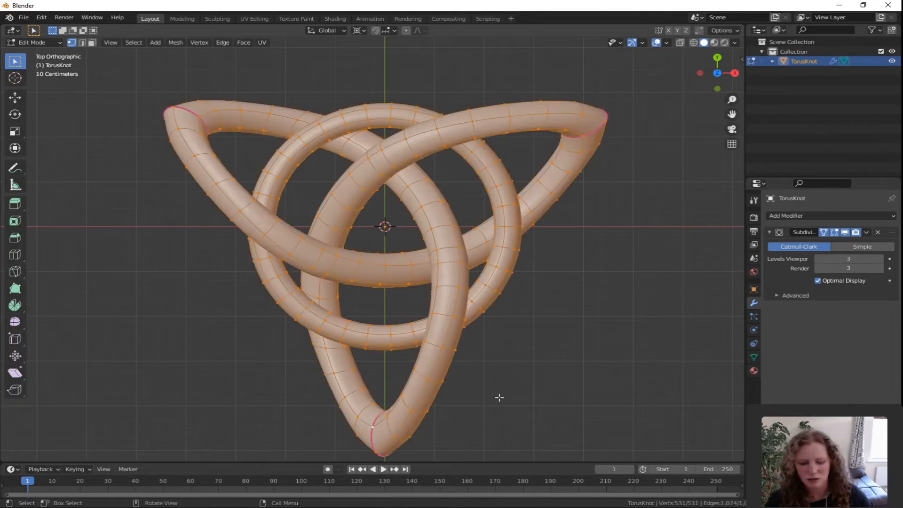
text(r180)
key(Return)
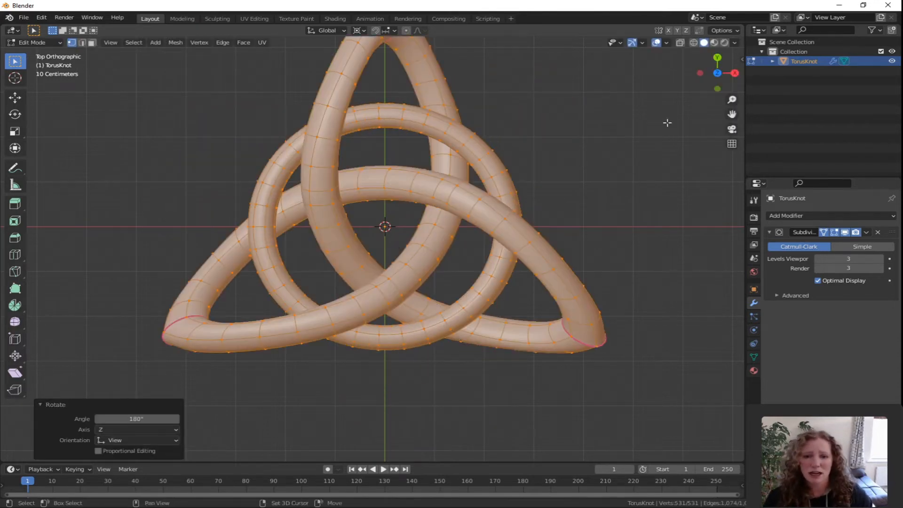
shift+middle_drag(667, 123, 652, 202)
shift+middle_drag(560, 210, 612, 192)
scroll(613, 190, down, 2)
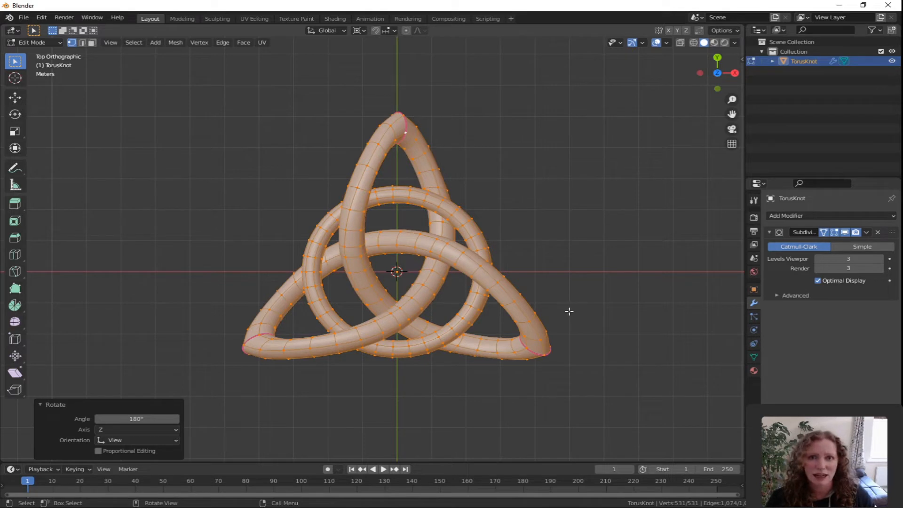
Save the file as tut_trri.blend in the 11_triquetra folder
click(23, 18)
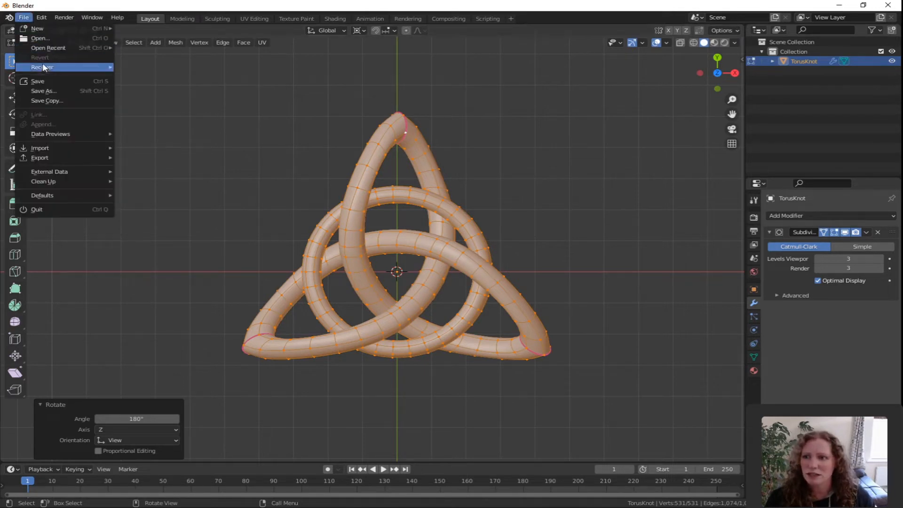
click(42, 82)
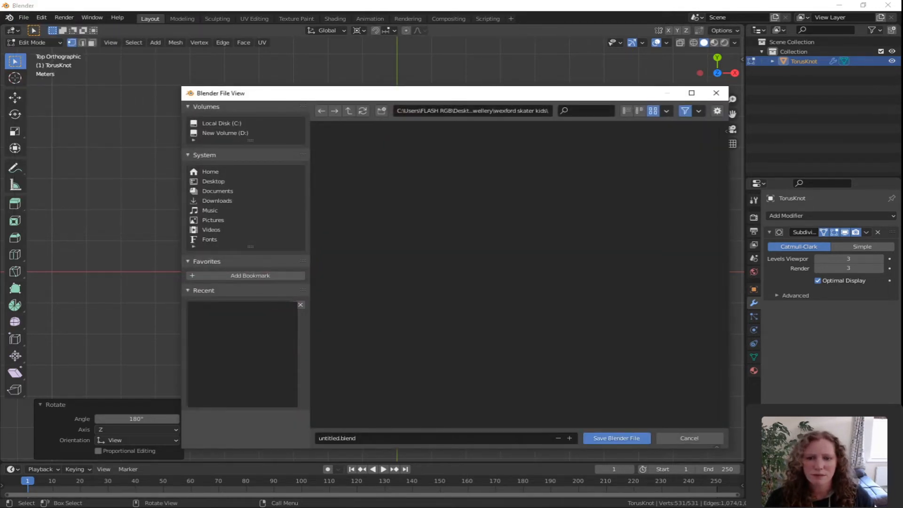
click(210, 181)
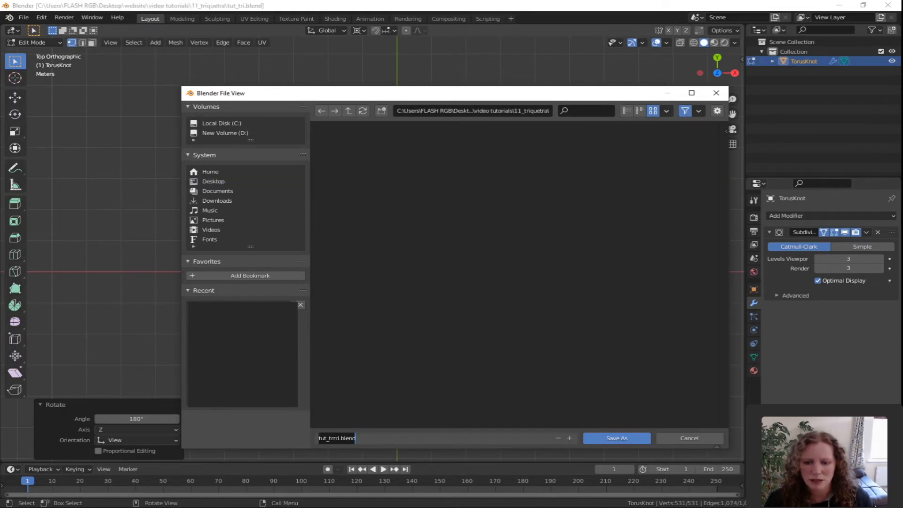
click(338, 438)
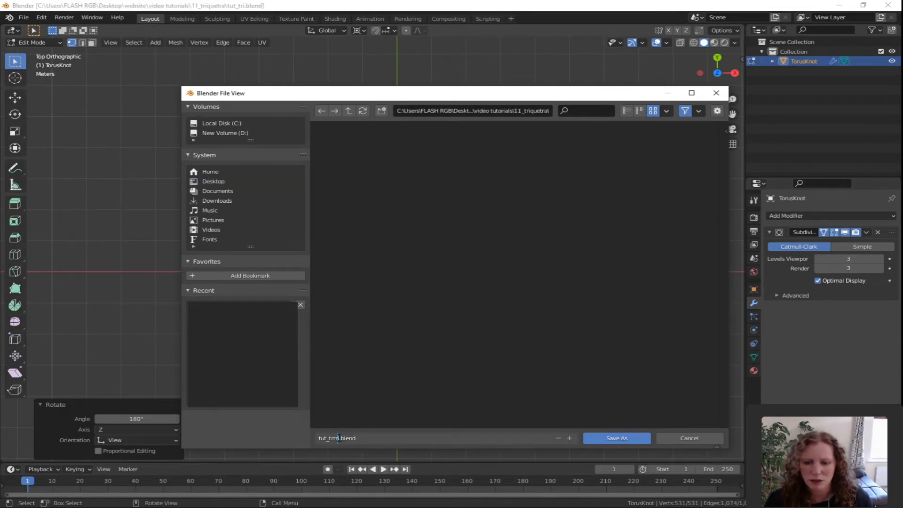
click(609, 438)
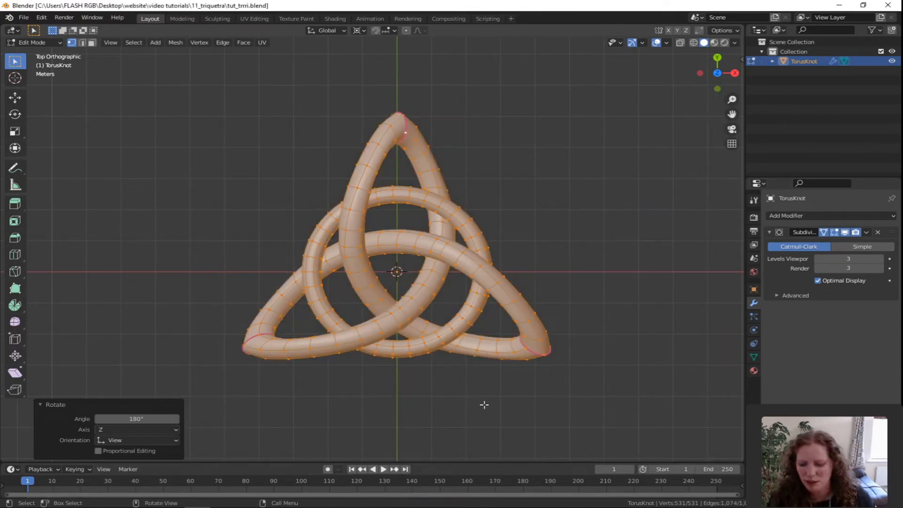
Show the knot's transform values and dimensions, and scale the whole object uniformly to about 0.025 in Object Mode
key(n)
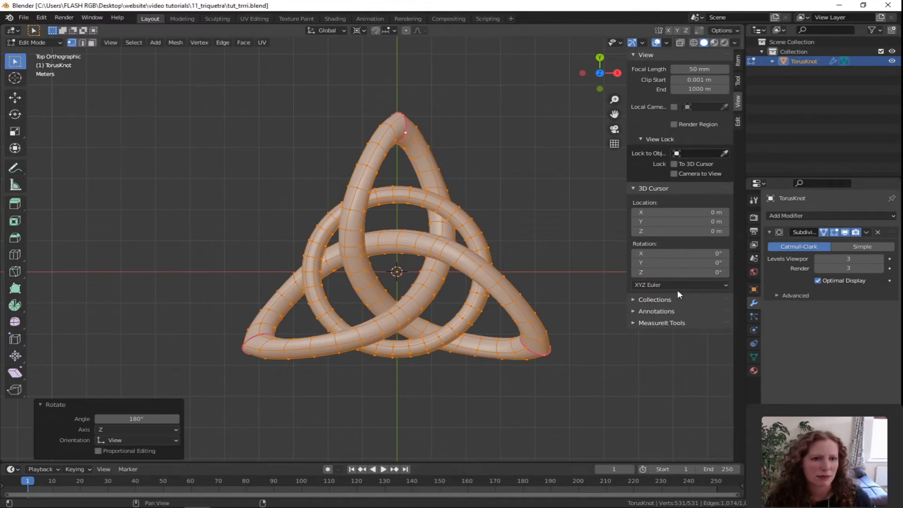
click(739, 60)
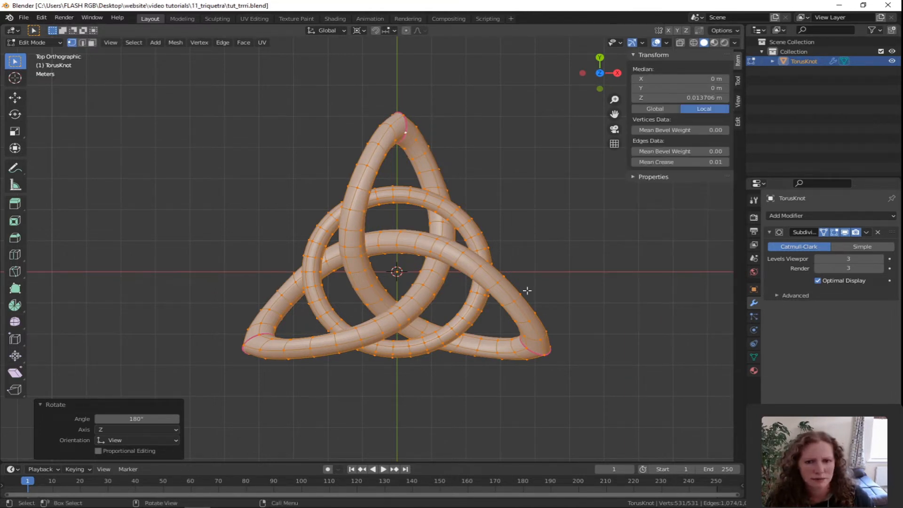
key(Tab)
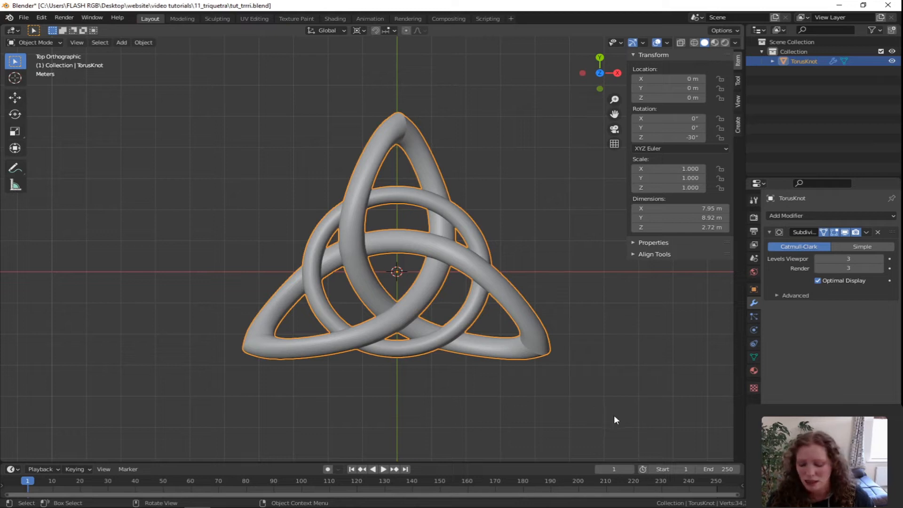
key(s)
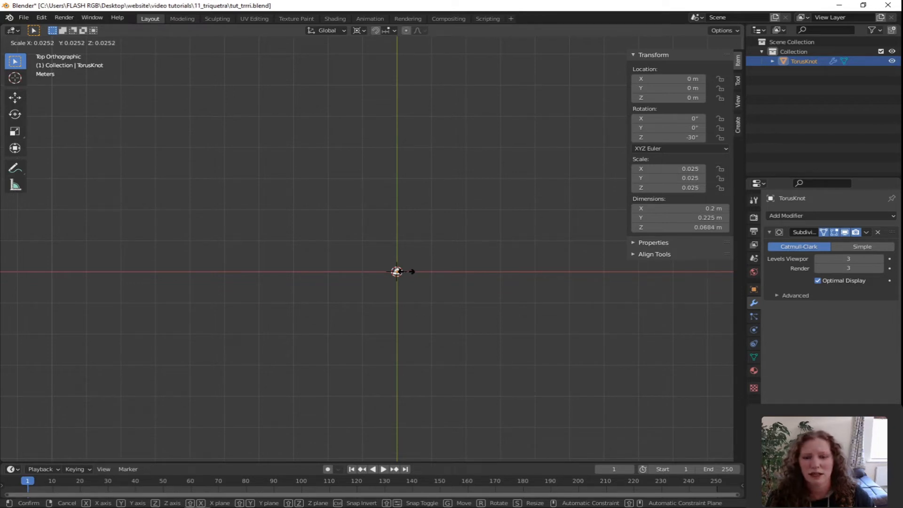
click(408, 275)
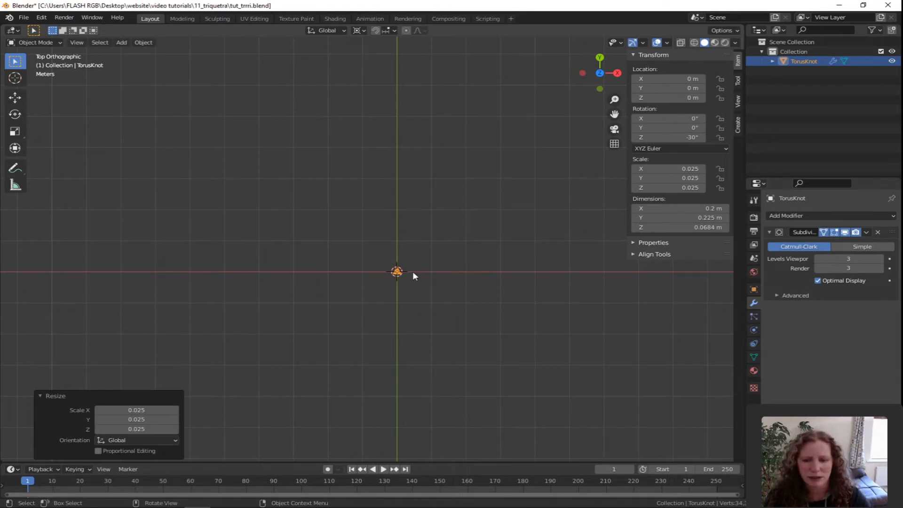
key(KP_Decimal)
shift+middle_drag(412, 252, 471, 280)
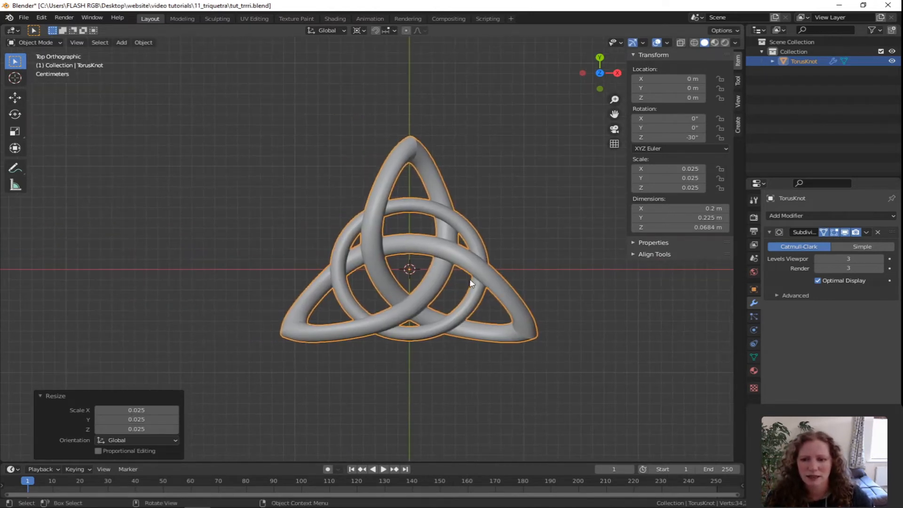
scroll(465, 273, up, 2)
shift+middle_drag(480, 226, 447, 219)
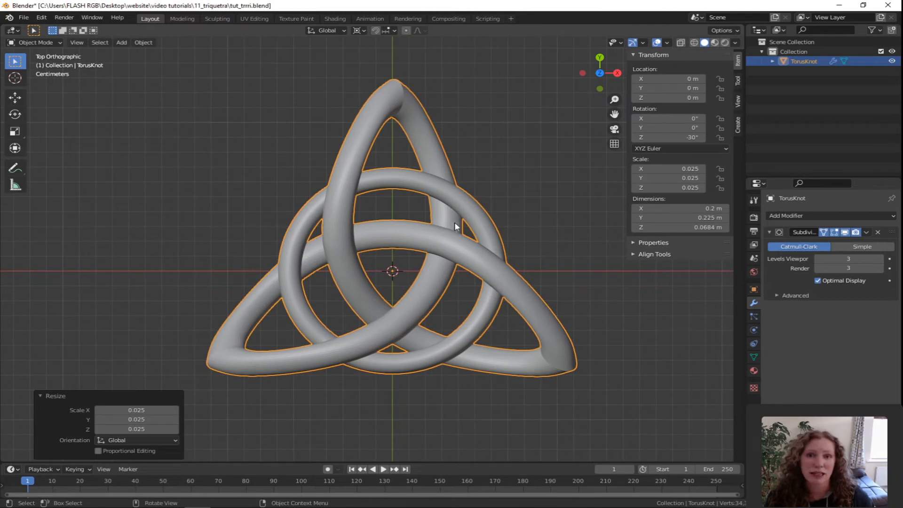
Export the model in STL format as tut_trri.stl with modifiers applied
click(24, 17)
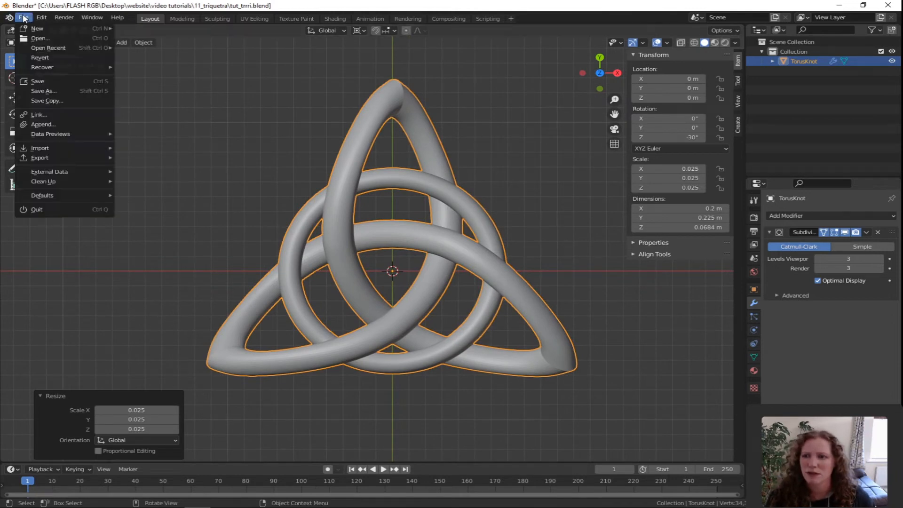
mouse_move(48, 159)
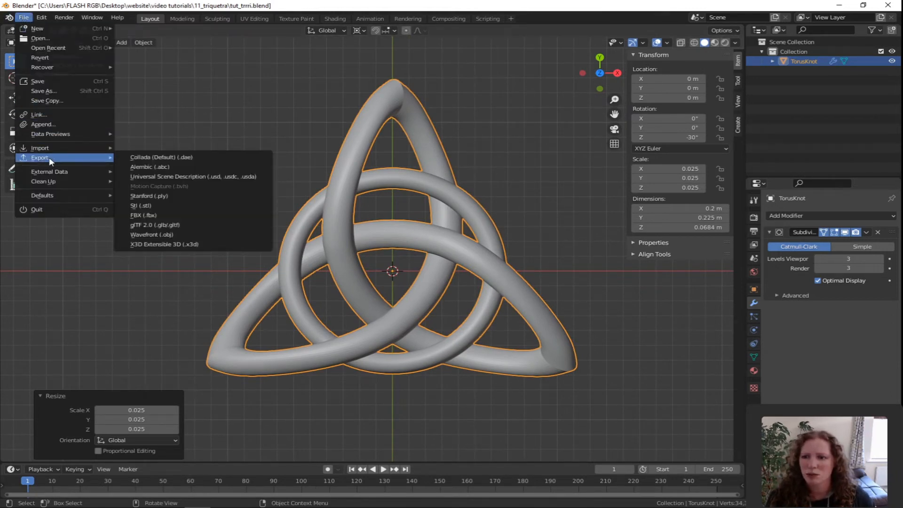
click(142, 207)
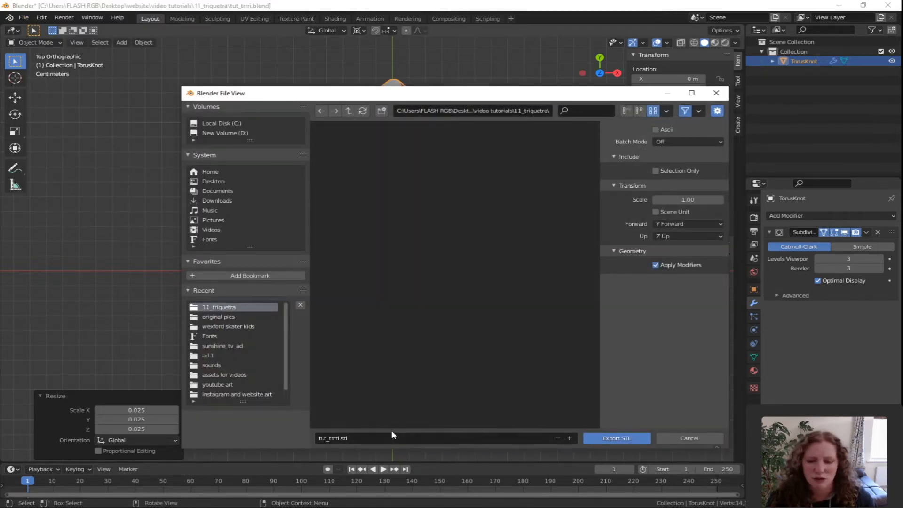
click(615, 439)
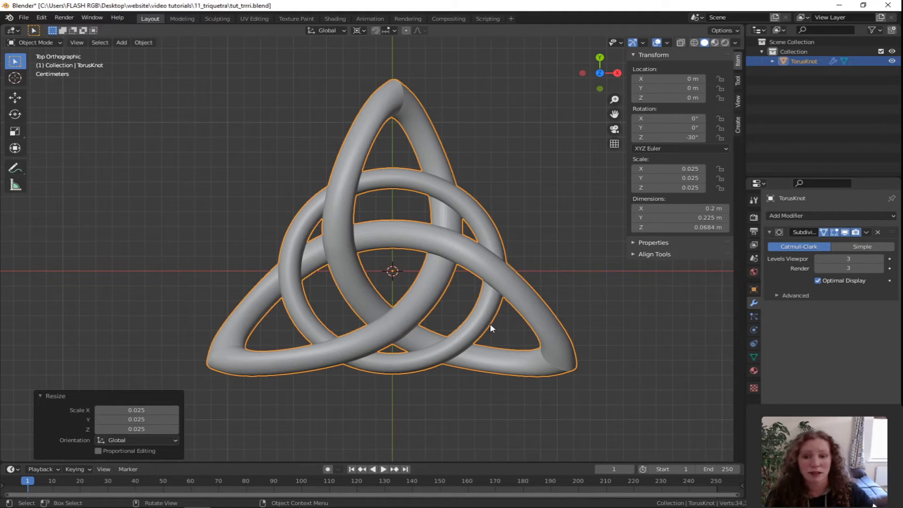
Rotate the knot object 180° in the top view and hide the transform values
text(r)
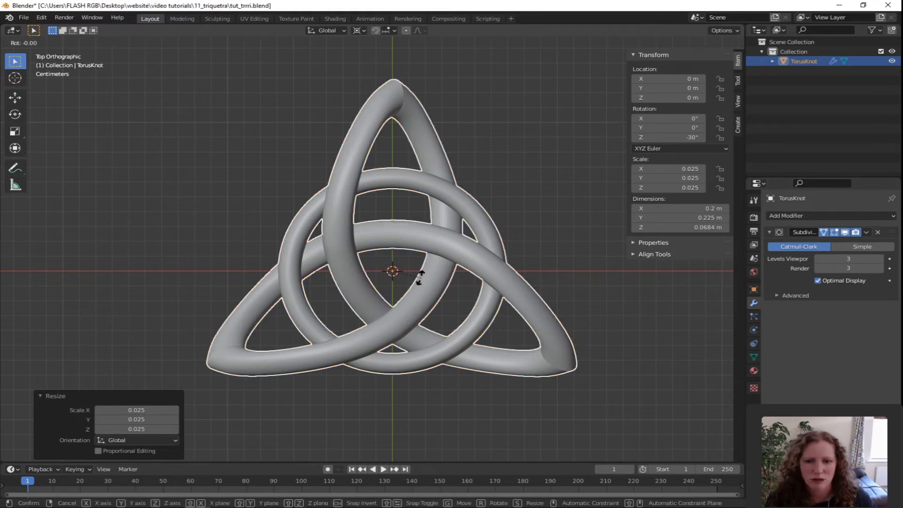
text(180)
key(Return)
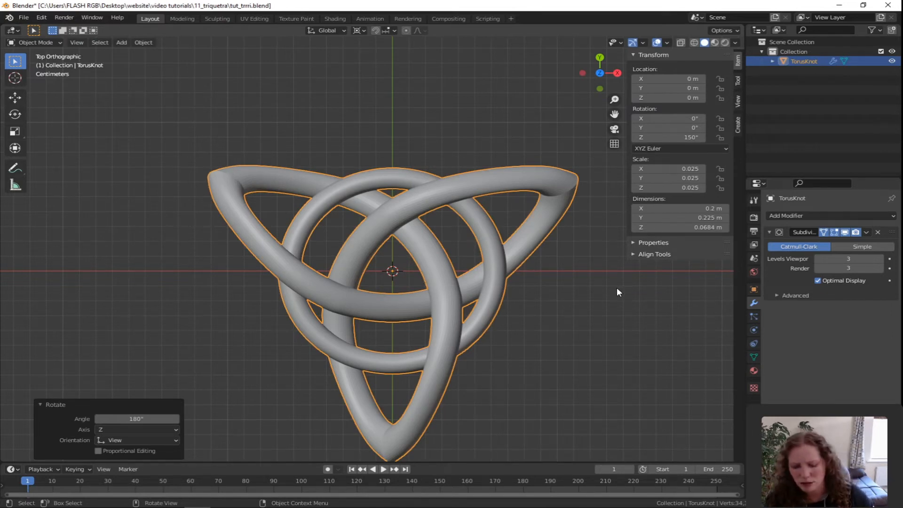
key(n)
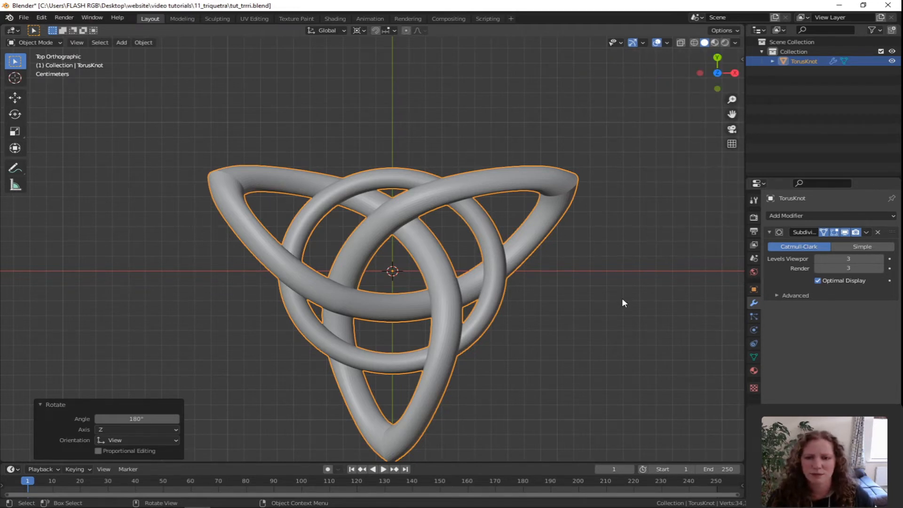
scroll(541, 351, down, 2)
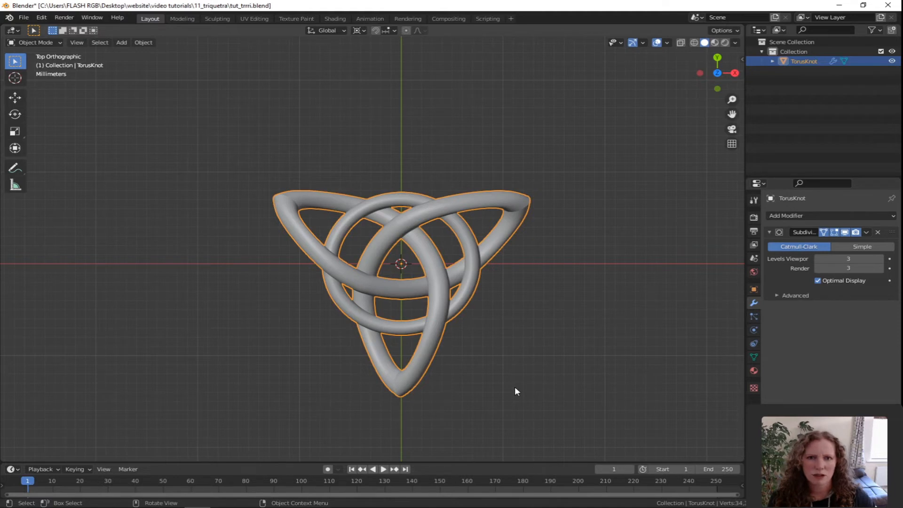
Add a mesh circle with 32 vertices and a radius of 1.5 mm at the knot's centre
key(shift+a)
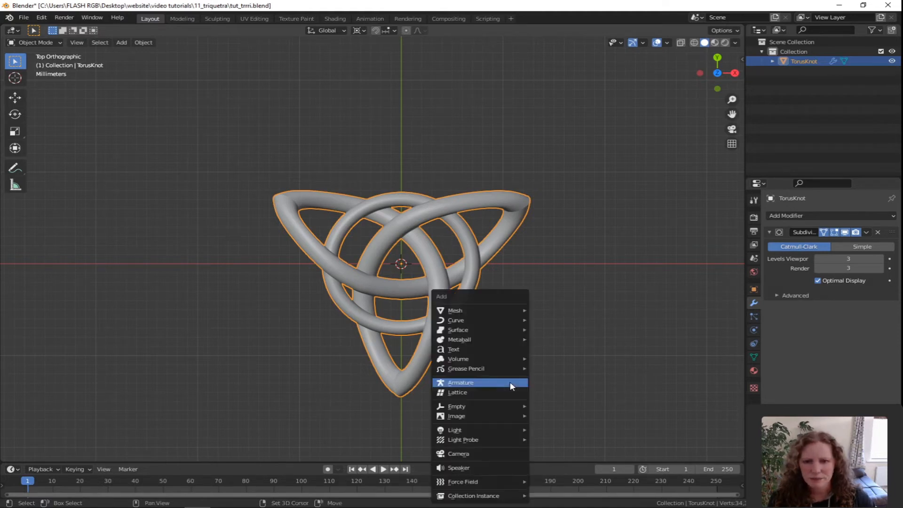
mouse_move(481, 313)
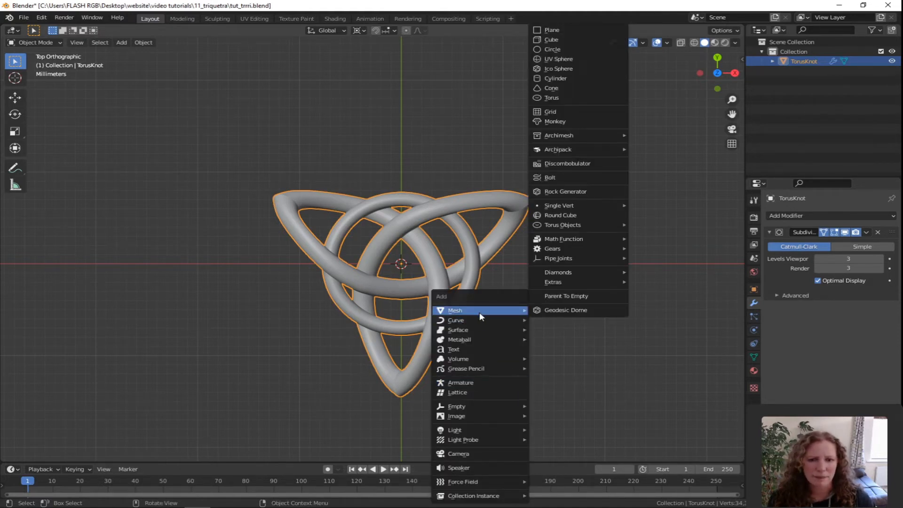
click(567, 48)
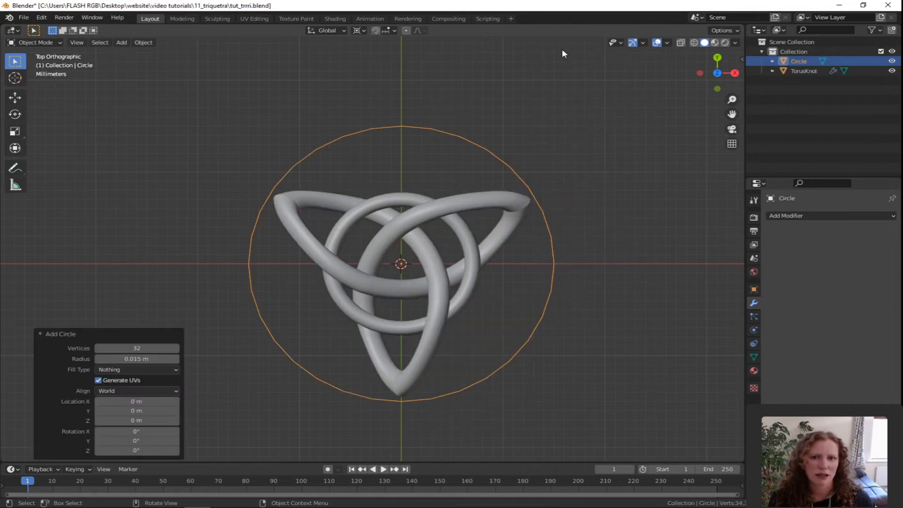
click(125, 358)
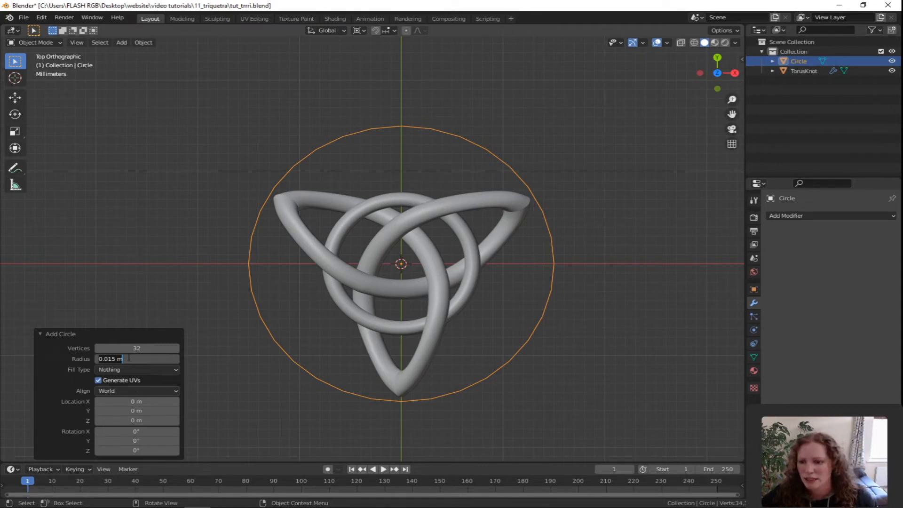
text(1.5mm)
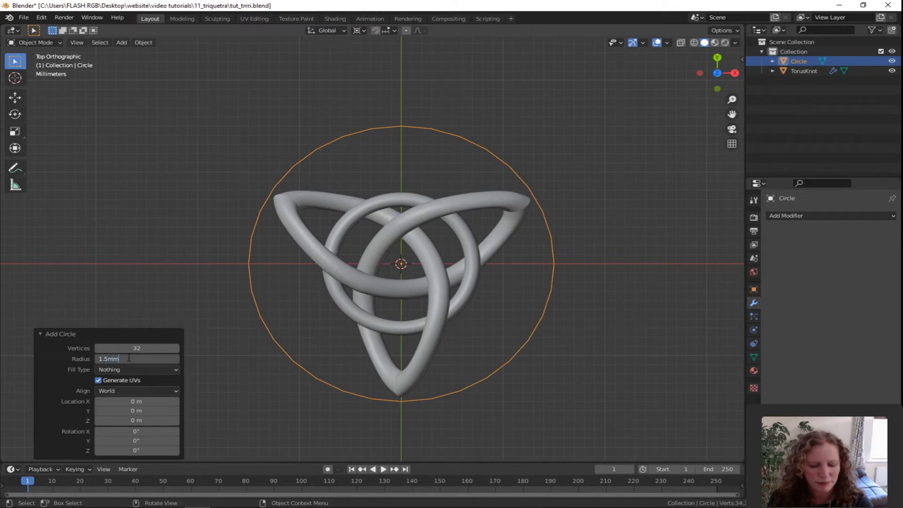
key(Return)
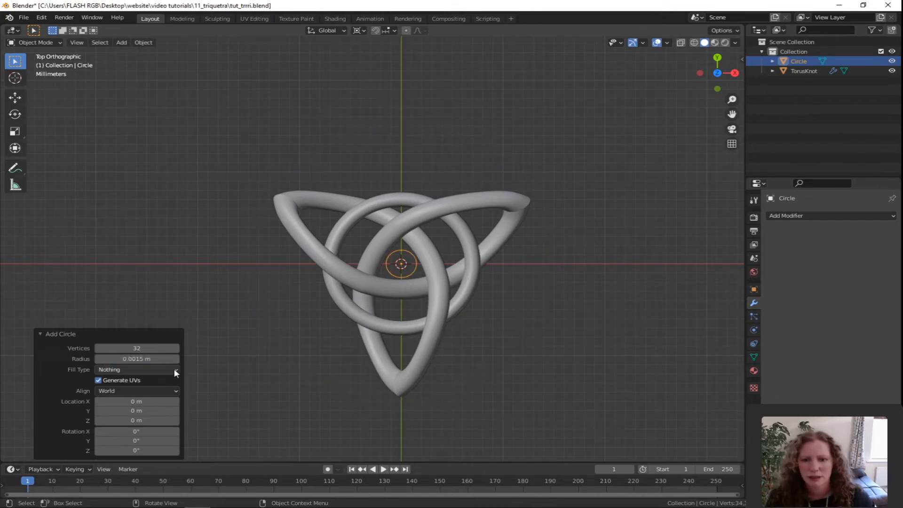
Move the circle just outside the knot's upper-left tip and set the transform pivot point to Median Point
key(g)
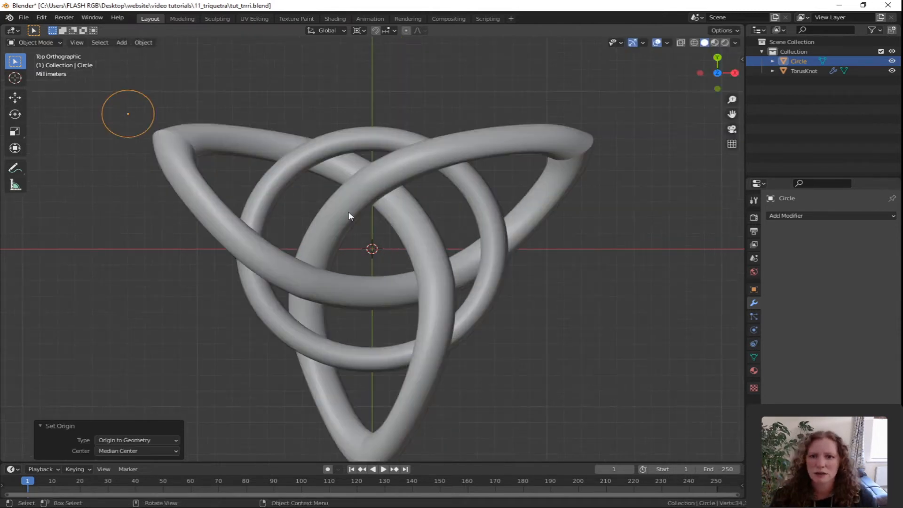
click(361, 31)
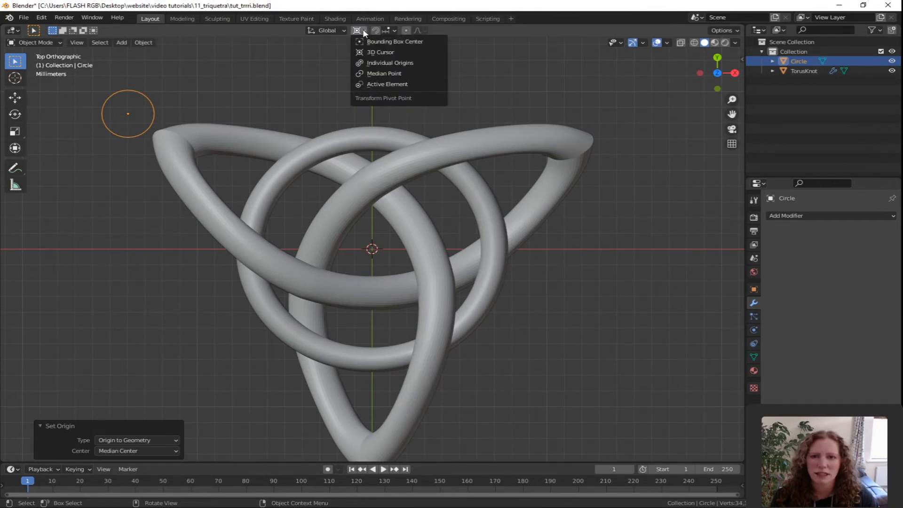
click(384, 74)
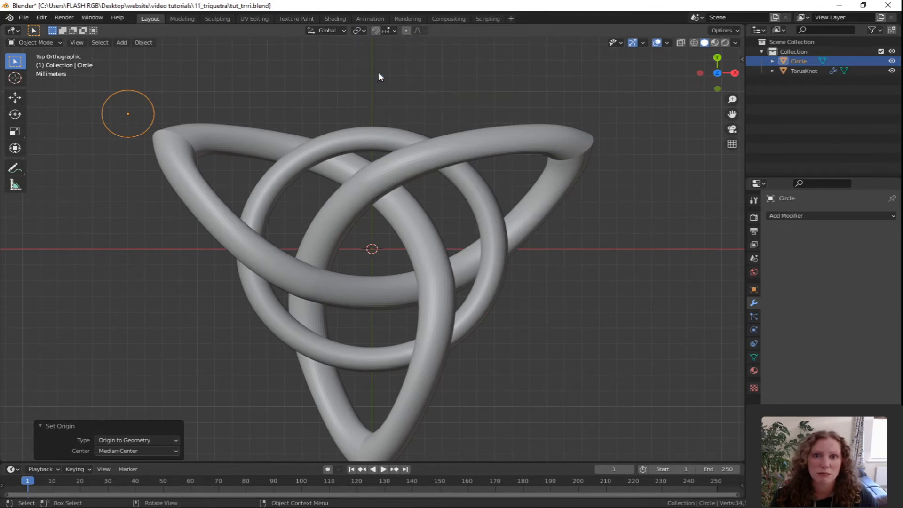
Snap the 3D cursor to the circle's centre and add a torus there within the knot's mesh in Edit Mode
key(shift+s)
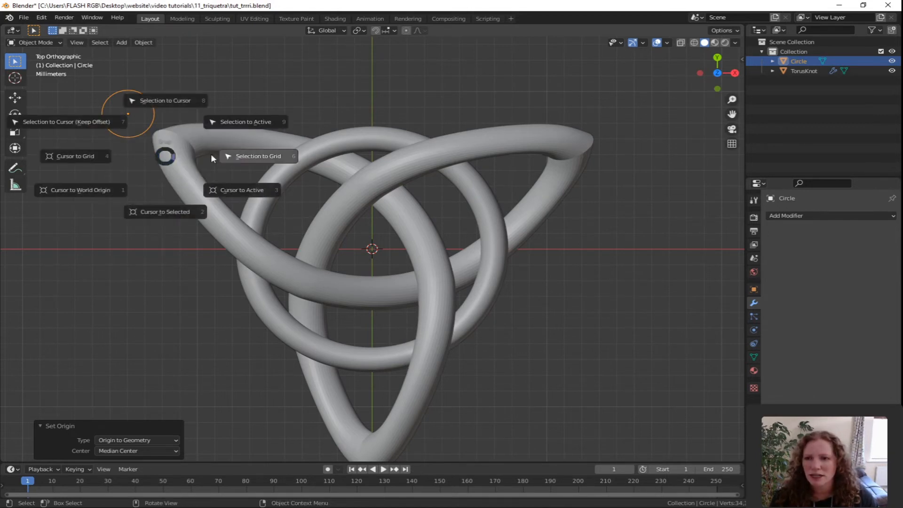
click(166, 213)
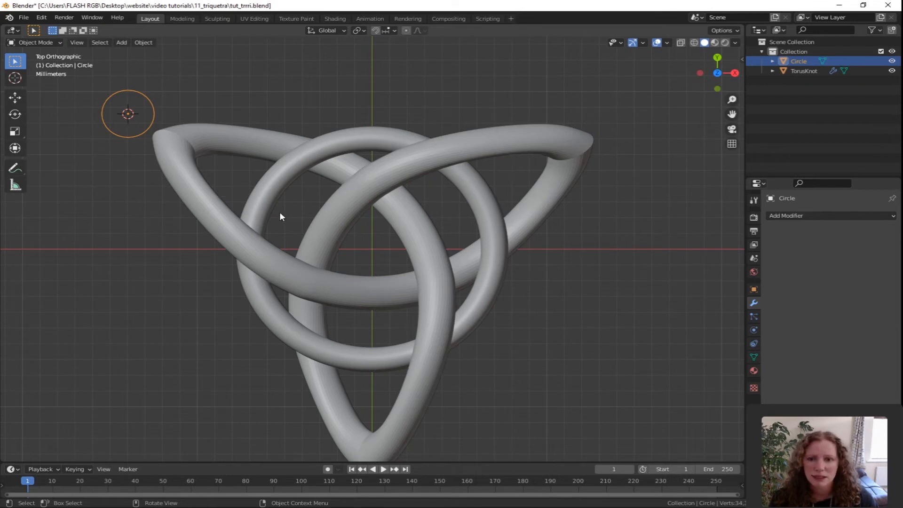
click(336, 223)
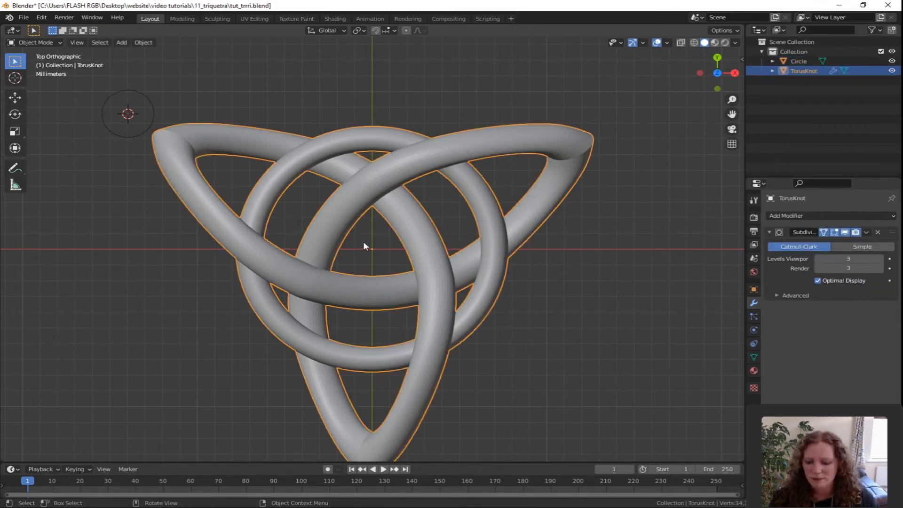
key(Tab)
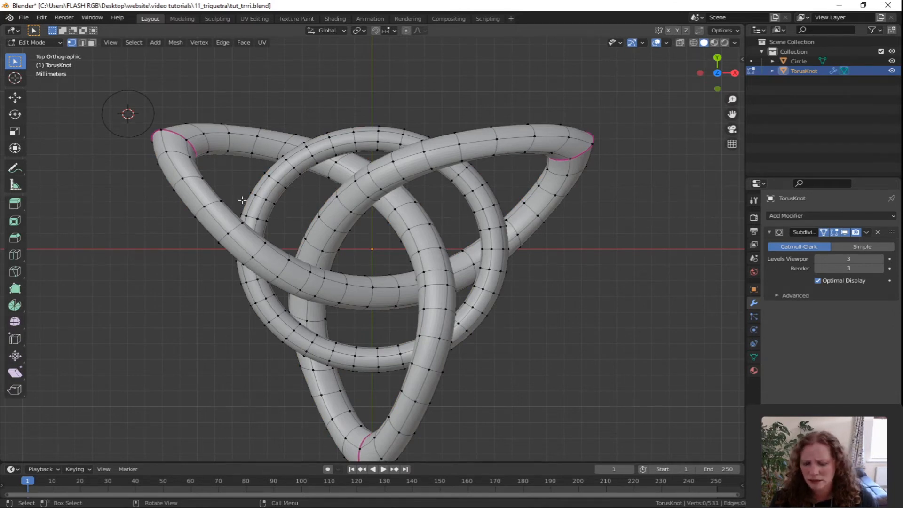
key(shift+a)
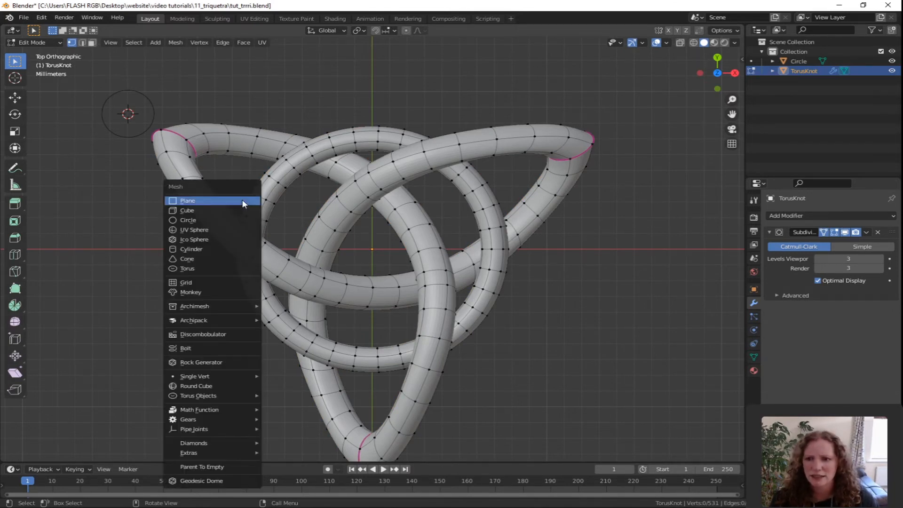
click(199, 269)
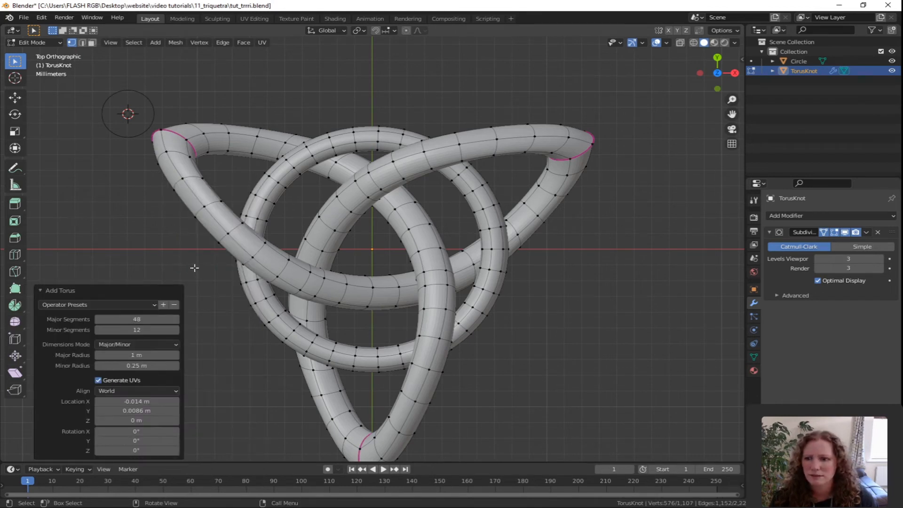
Set the new torus to 5 major segments and 4 minor segments
click(144, 321)
text(55)
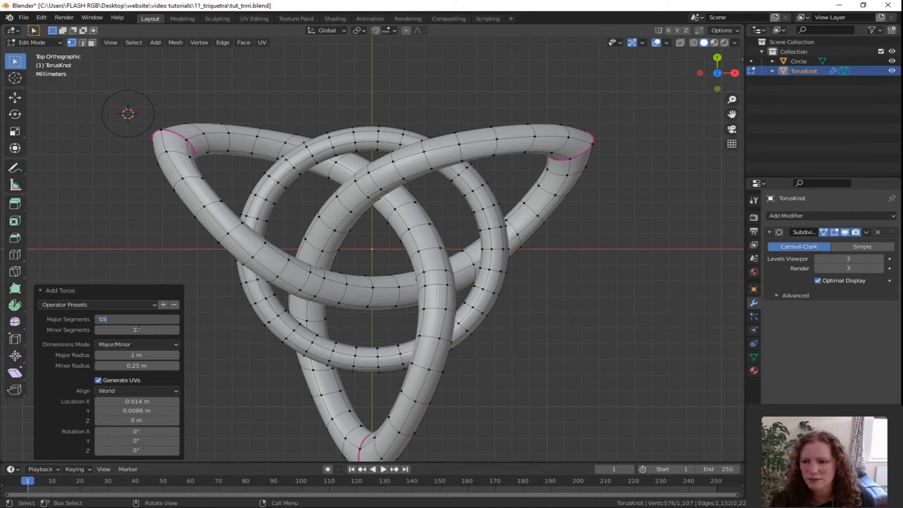
key(BackSpace)
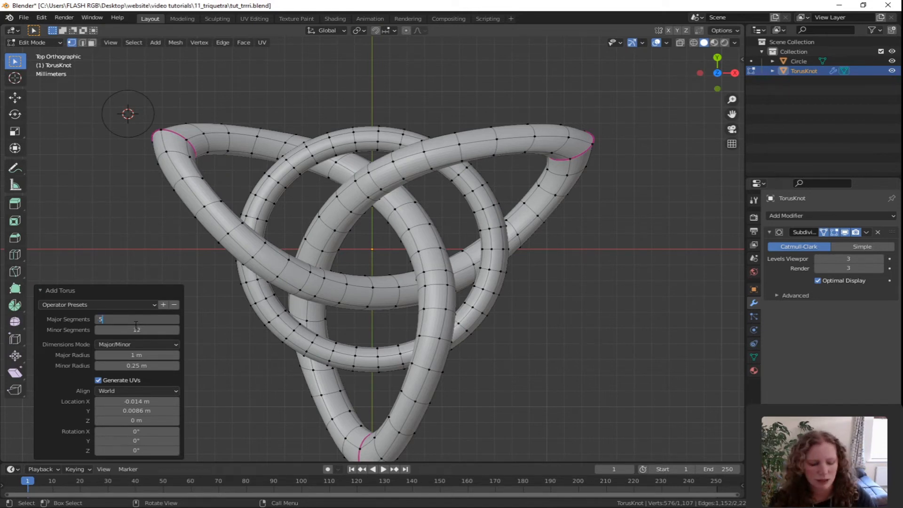
key(Return)
click(136, 329)
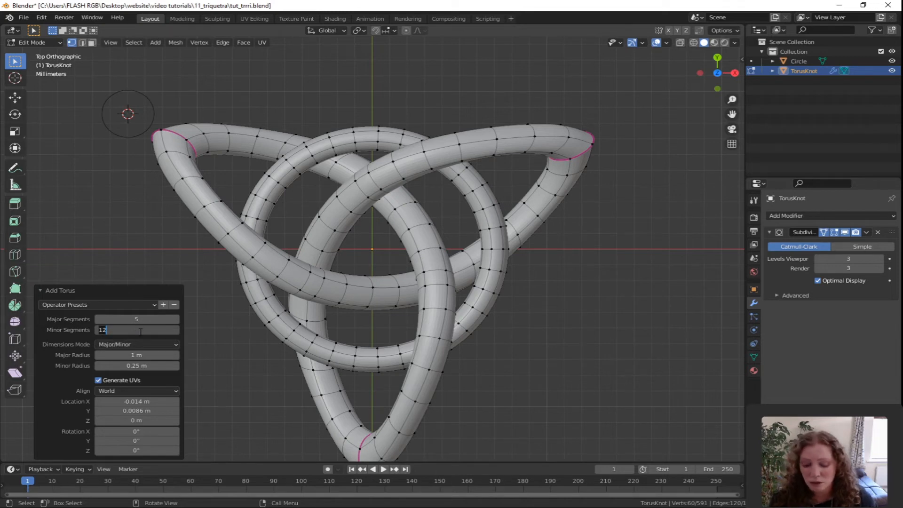
text(4)
key(Return)
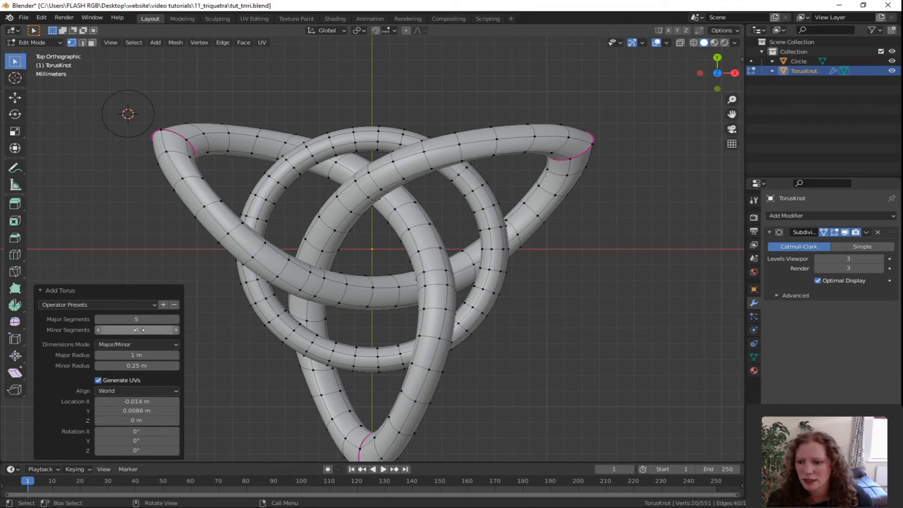
Switch the torus dimensions mode to Exterior/Interior with an exterior radius of 5 mm and an interior radius of 1.5 mm
click(137, 344)
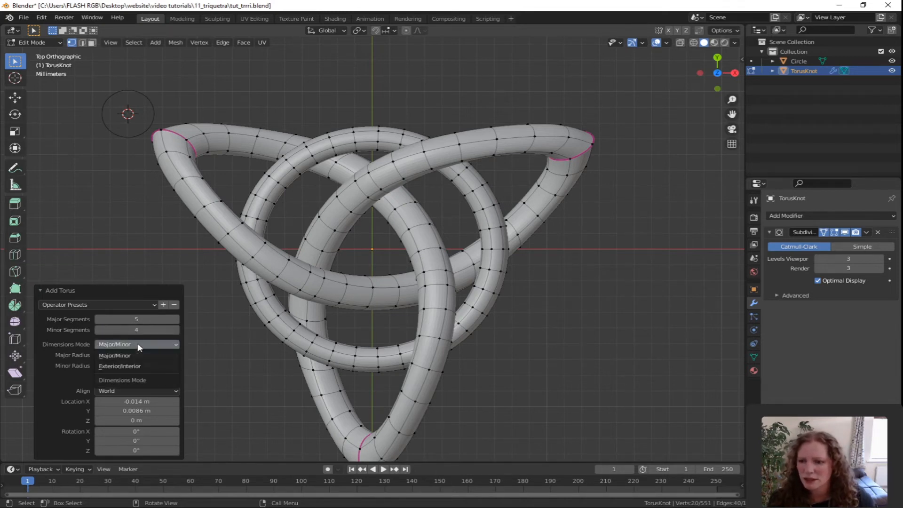
click(133, 367)
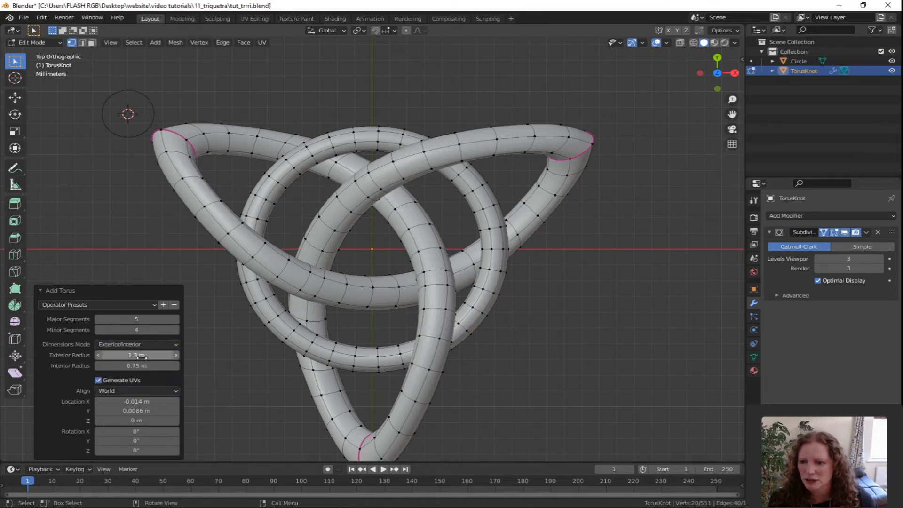
click(134, 355)
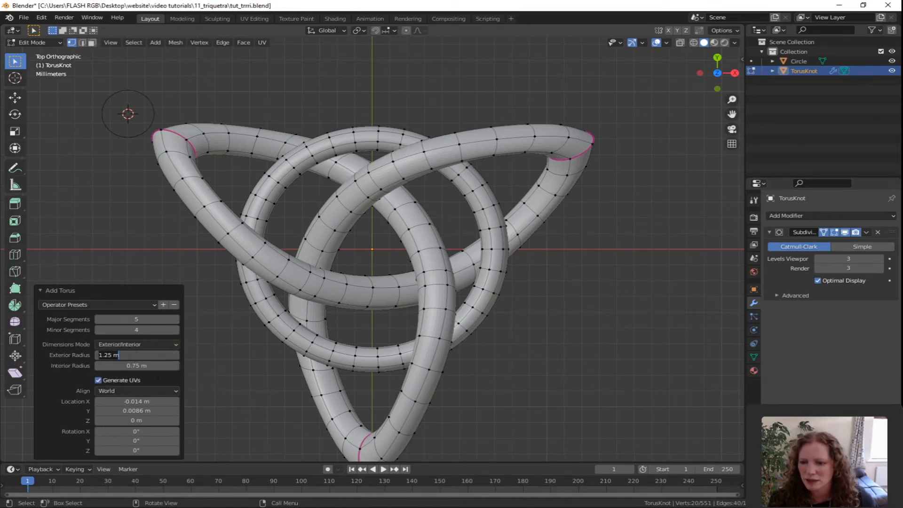
text(5MM)
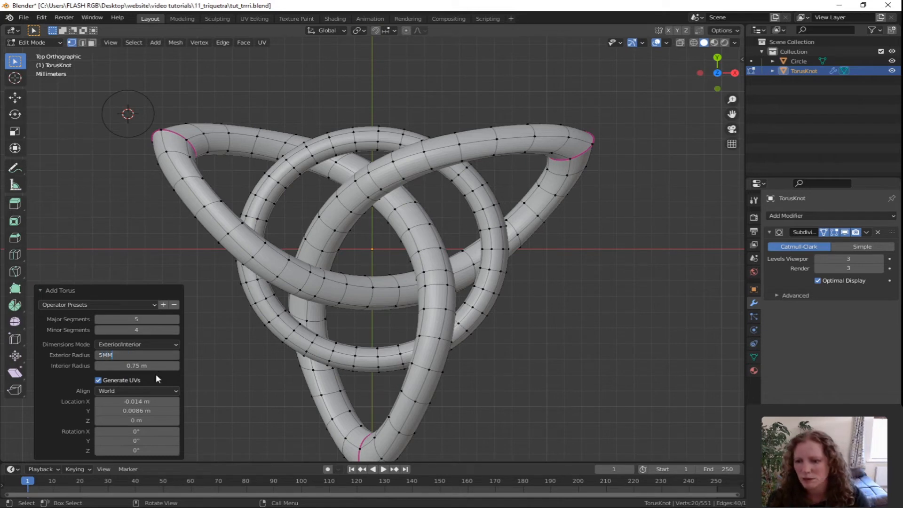
key(Return)
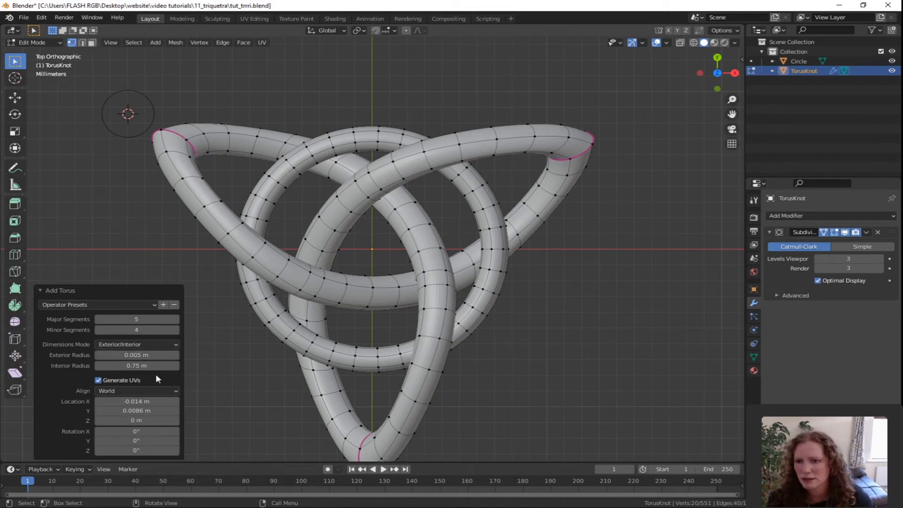
click(148, 366)
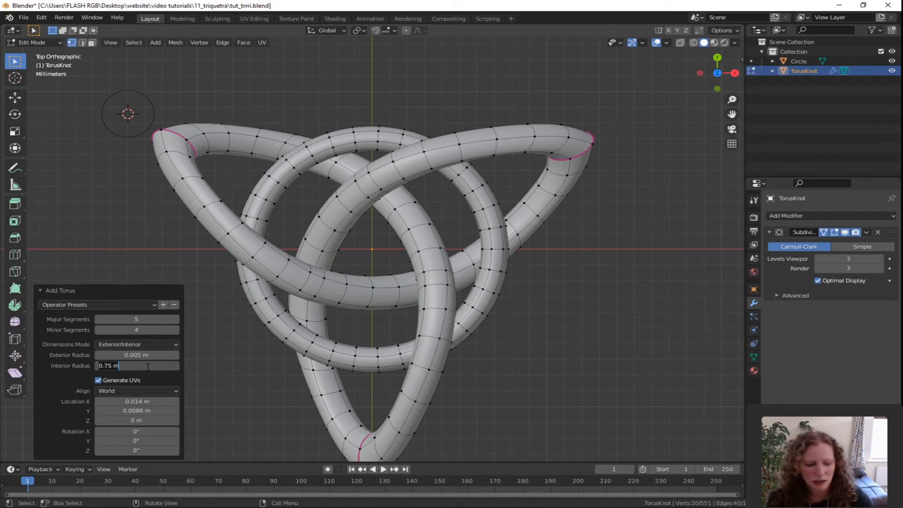
text(1.5)
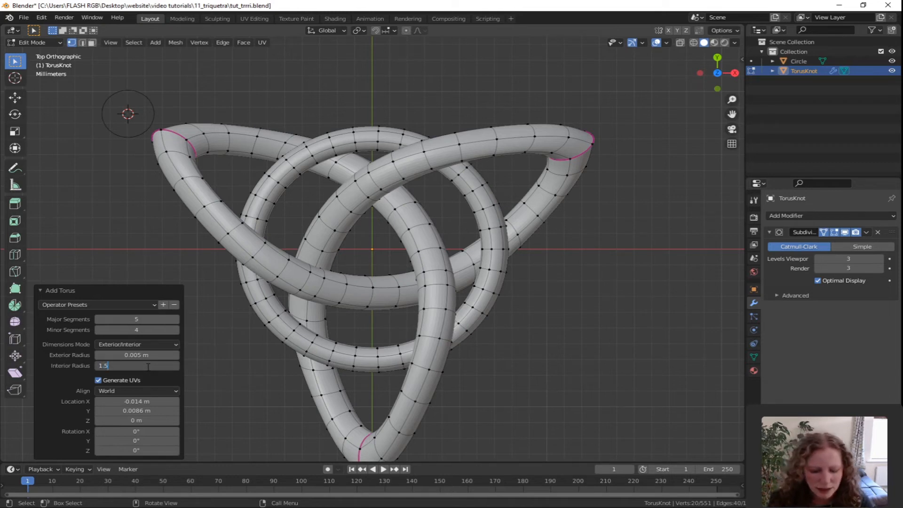
text(MM)
key(Return)
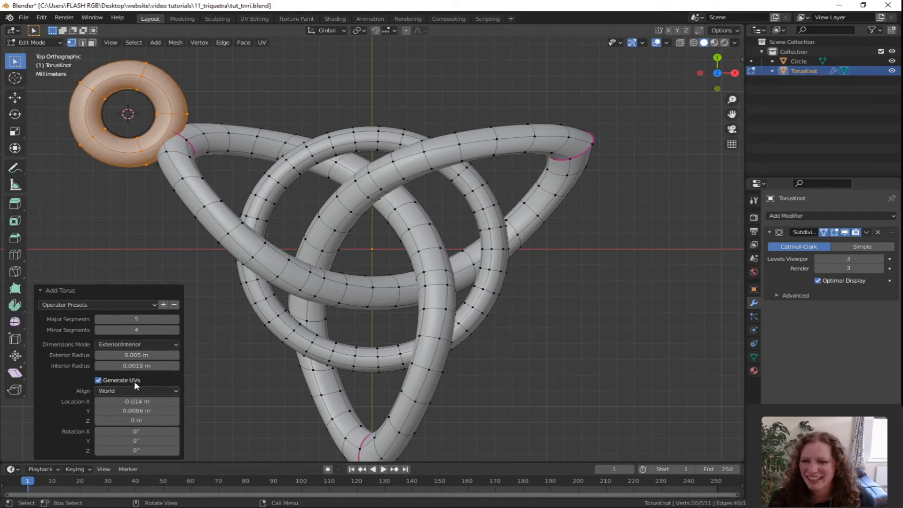
Set the torus exterior radius to 4 mm
click(136, 356)
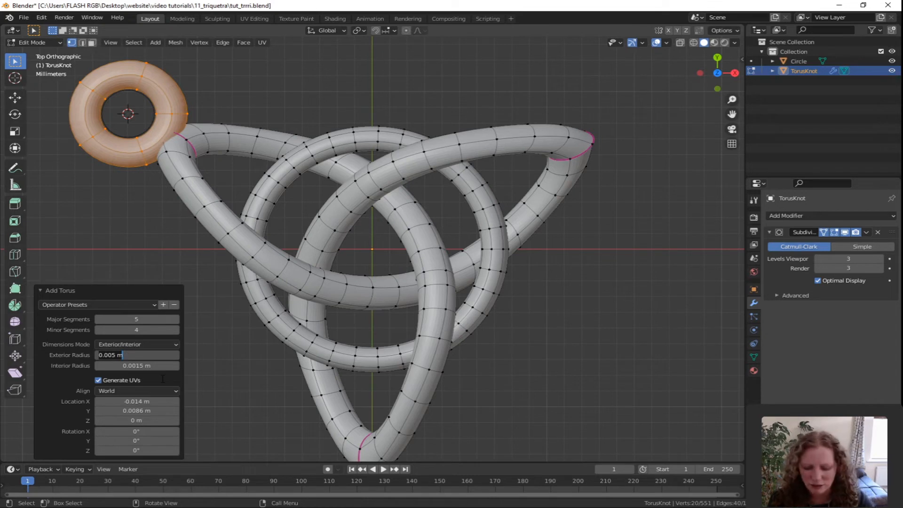
text(4MM)
key(Return)
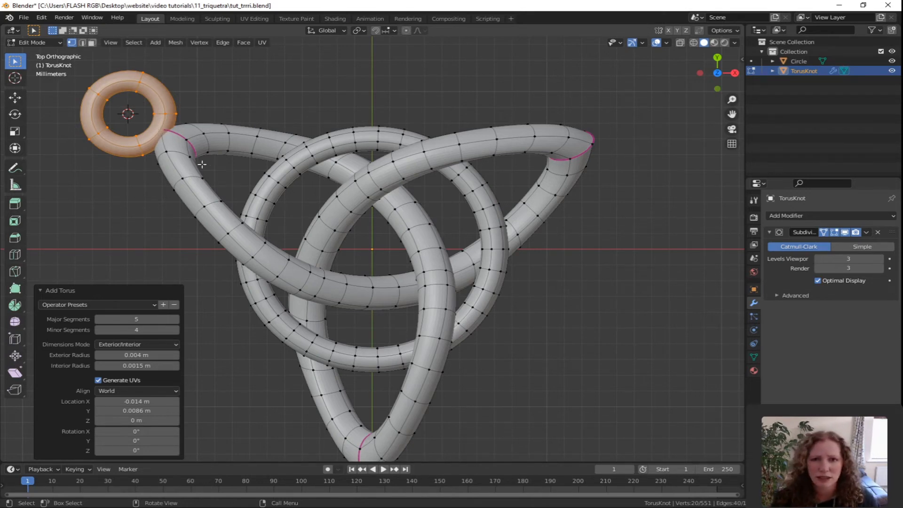
Delete the ring of torus faces nearest the knot's upper-left tip to open the loop
key(3)
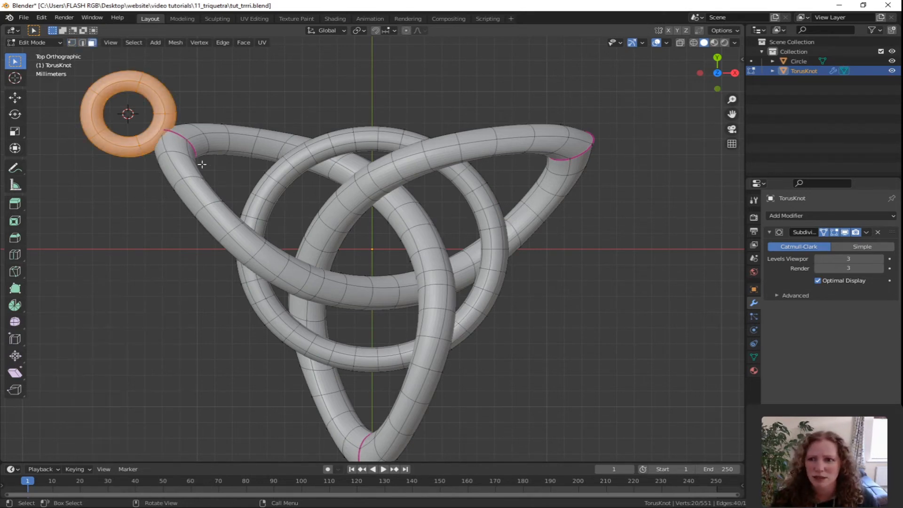
alt+click(151, 139)
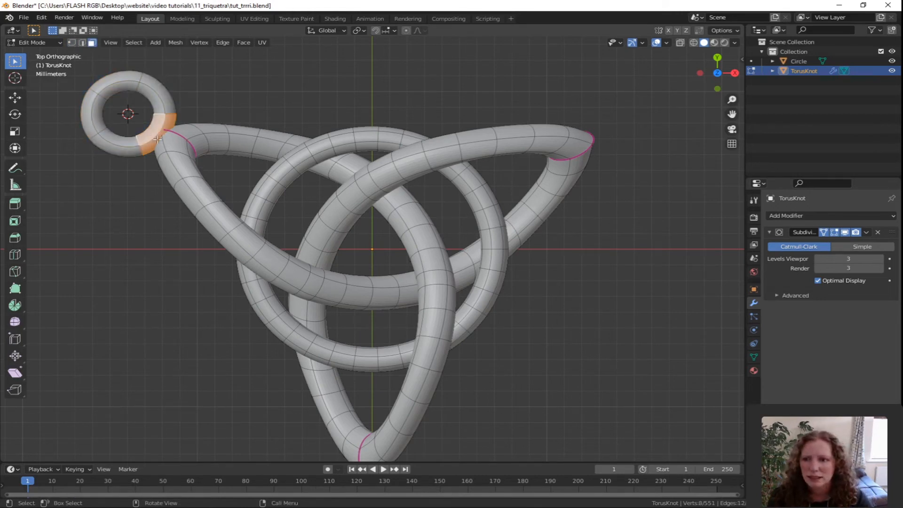
key(x)
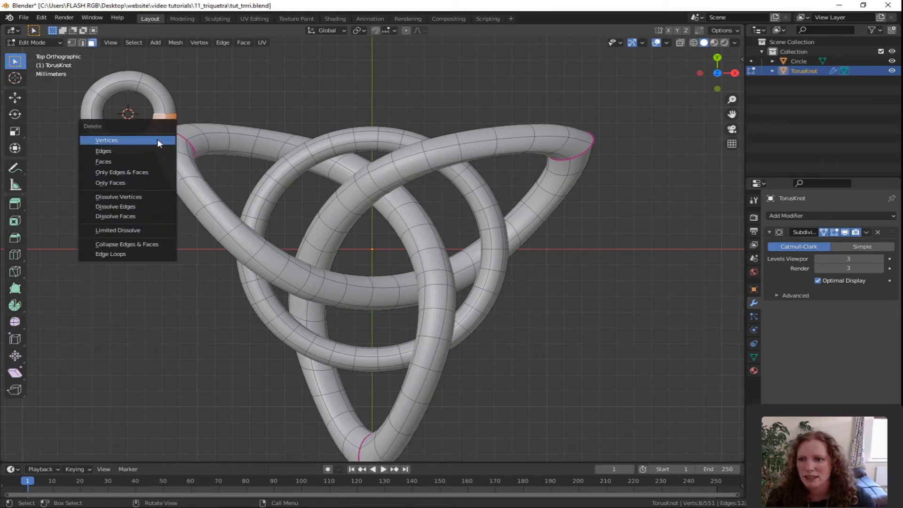
click(126, 161)
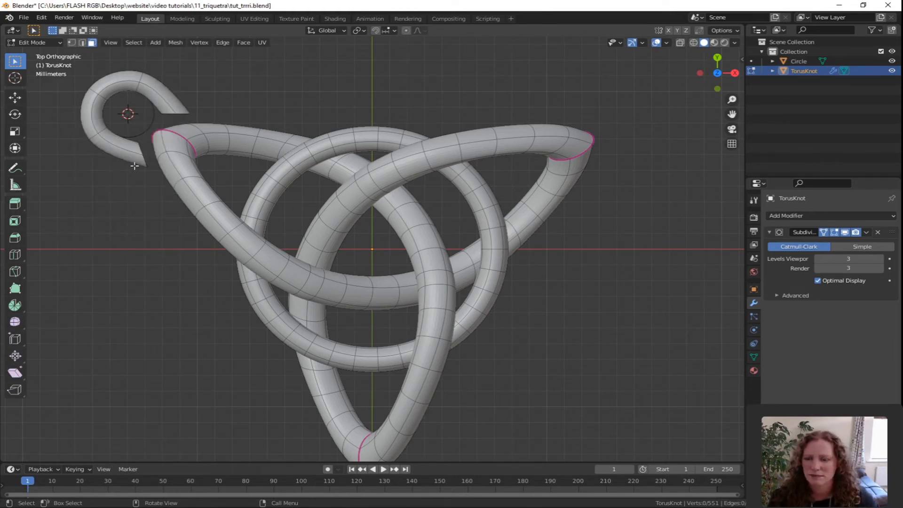
Select the whole open loop in X-ray view and move it about 0.74 mm in X and -0.46 mm in Y against the knot's tip
click(680, 43)
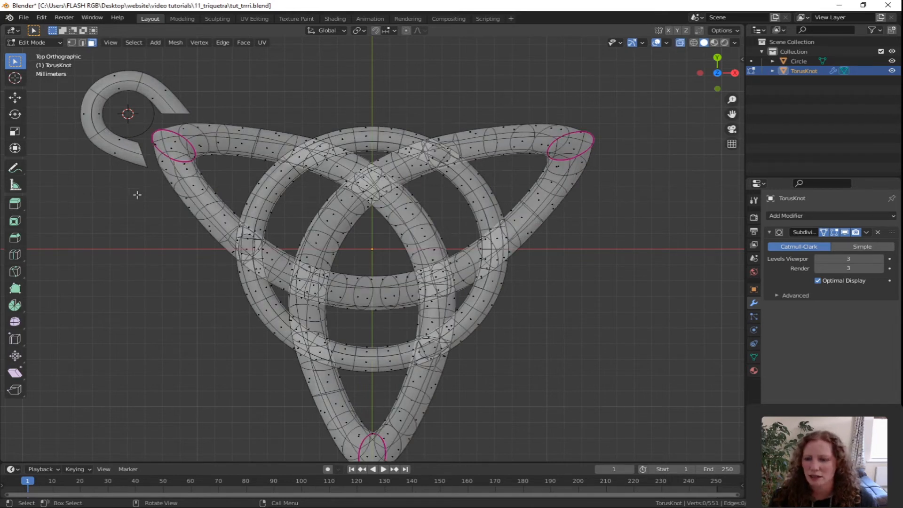
key(c)
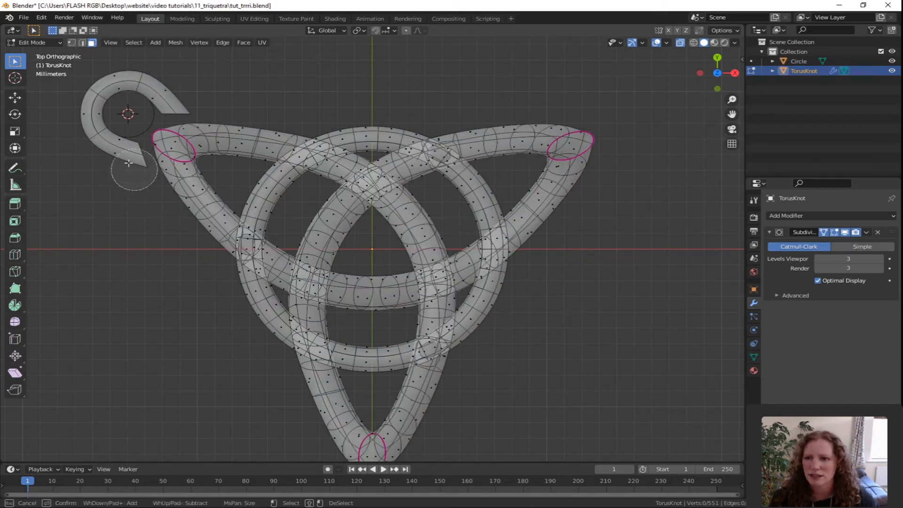
click(108, 131)
drag(108, 132, 143, 84)
key(Escape)
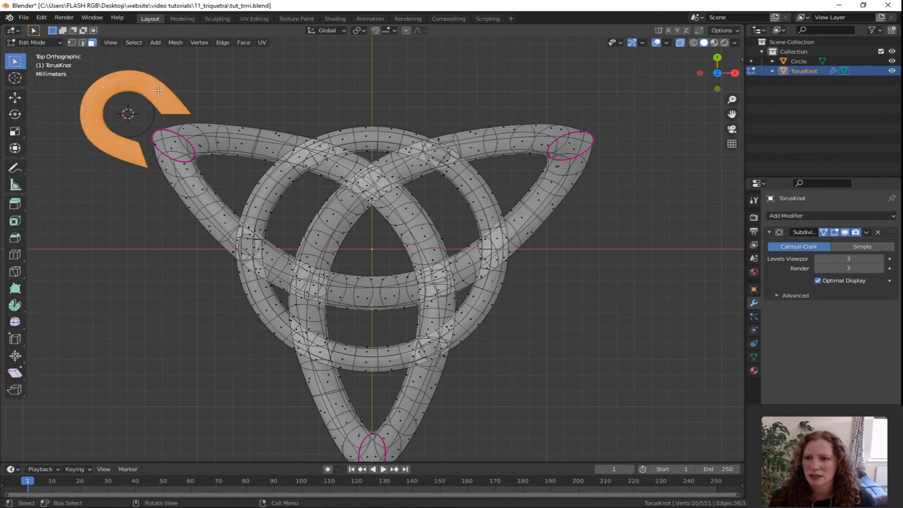
key(g)
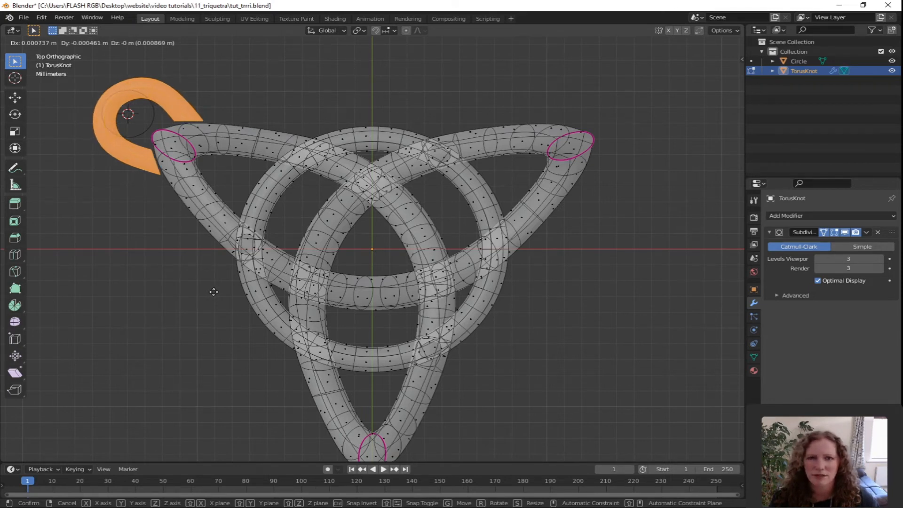
click(214, 291)
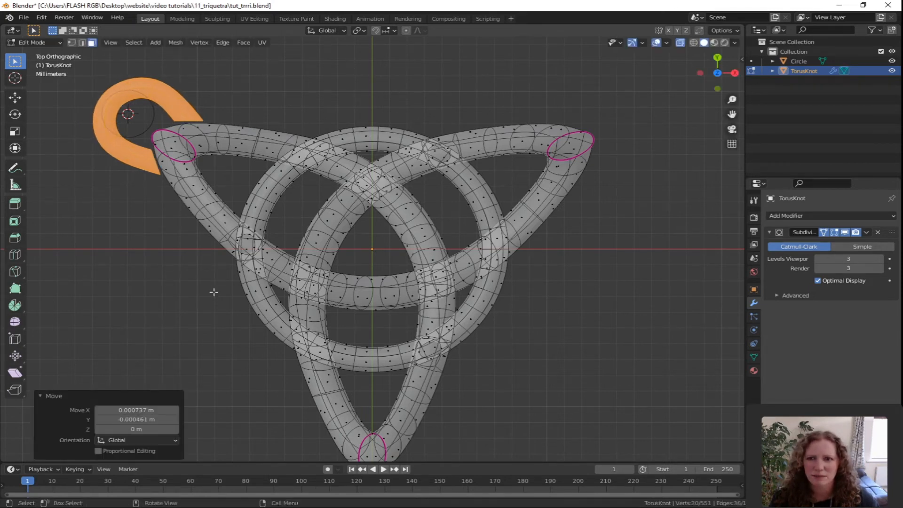
click(681, 43)
Delete the face on the knot's upper-left tip that meets the hanging loop's upper open end
middle_drag(184, 226, 334, 82)
middle_drag(324, 90, 312, 167)
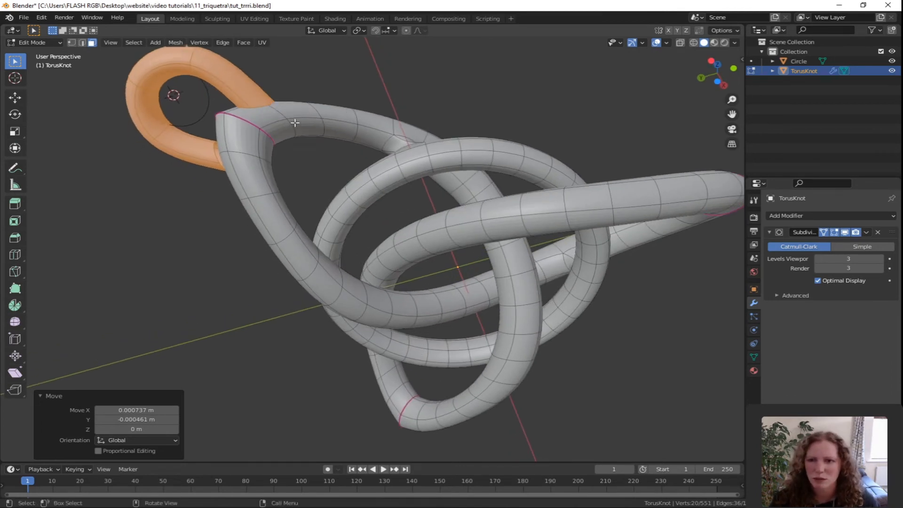
key(1)
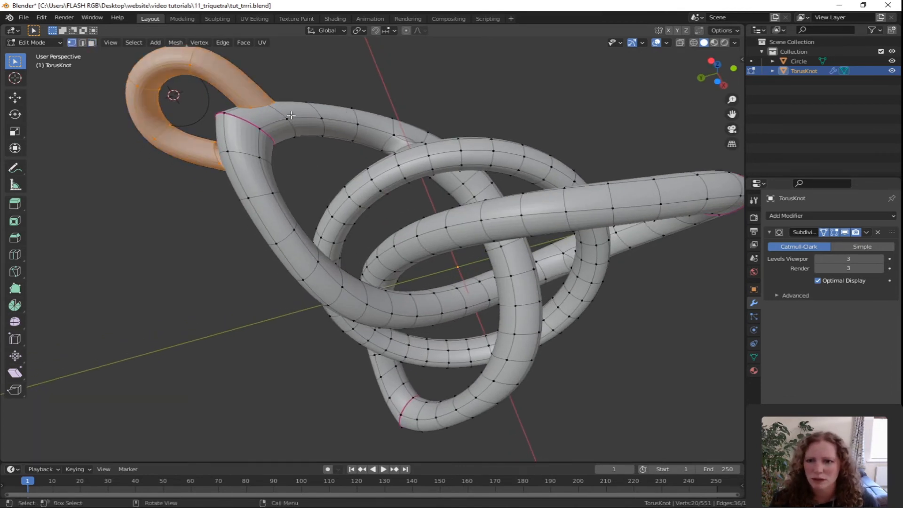
click(253, 107)
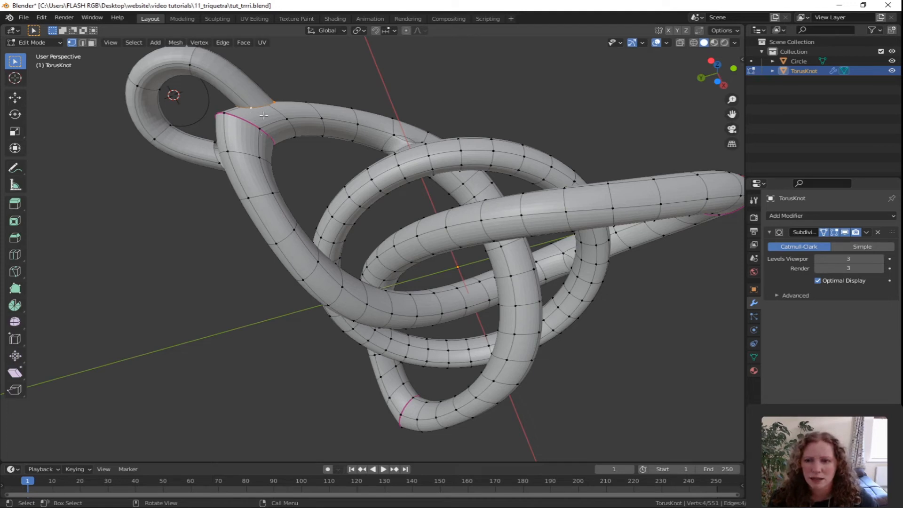
key(3)
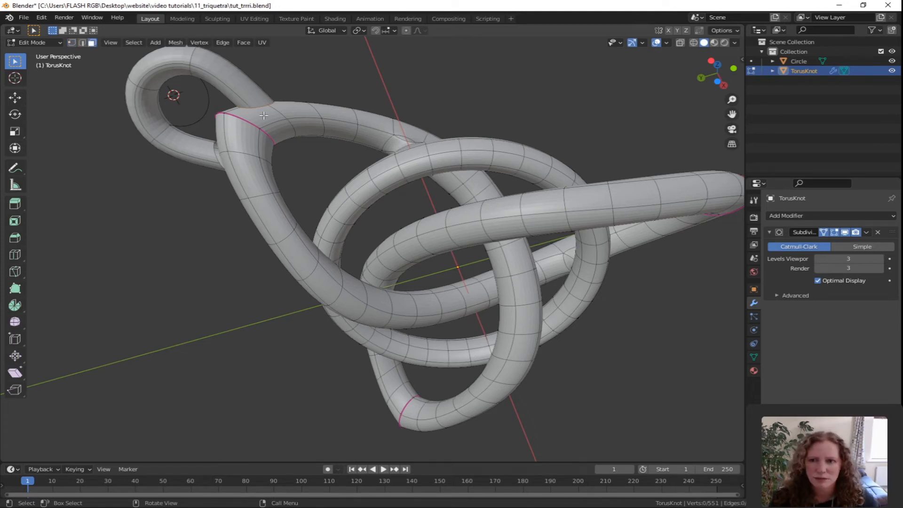
click(264, 116)
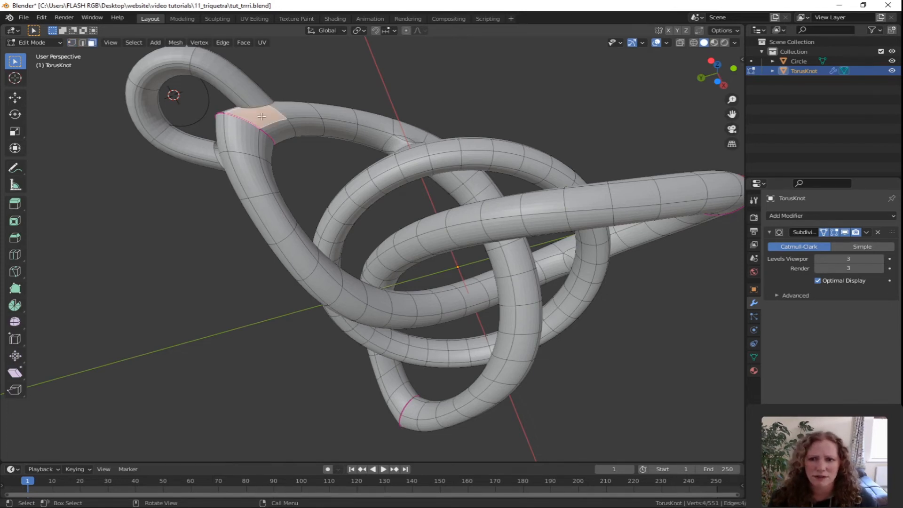
middle_drag(264, 116, 279, 145)
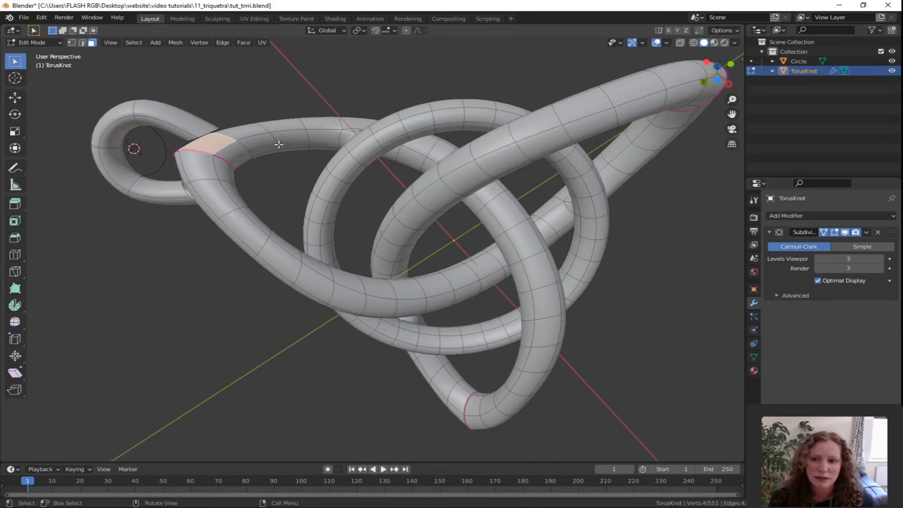
key(x)
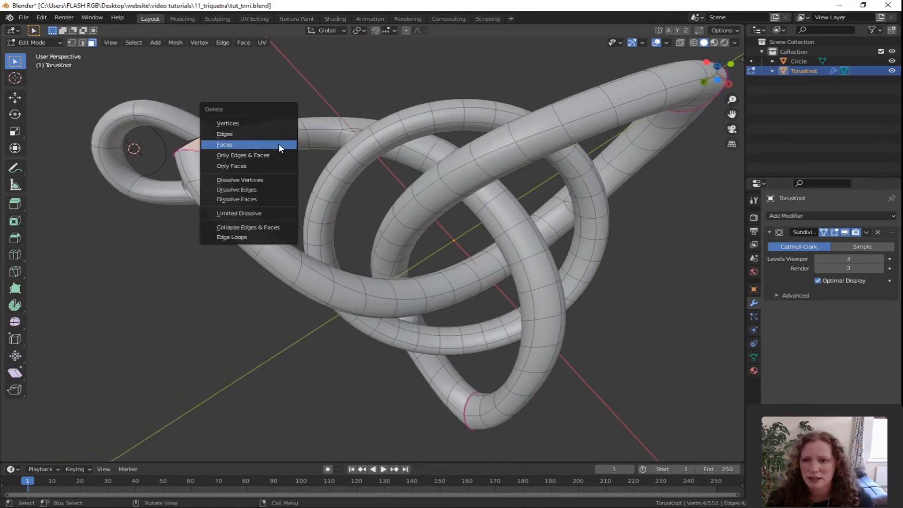
click(280, 145)
Bridge the edge loops between the hole in the knot's tip and the hanging loop's upper open end
key(1)
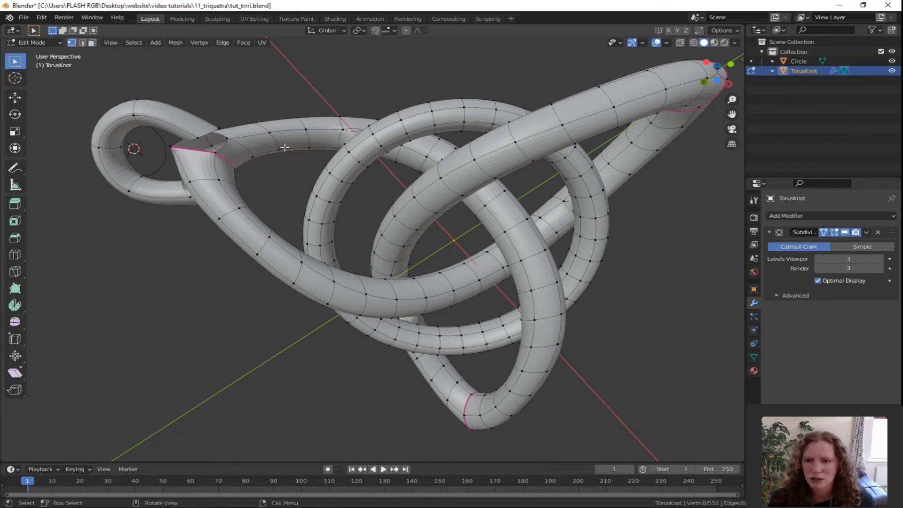
alt+click(222, 147)
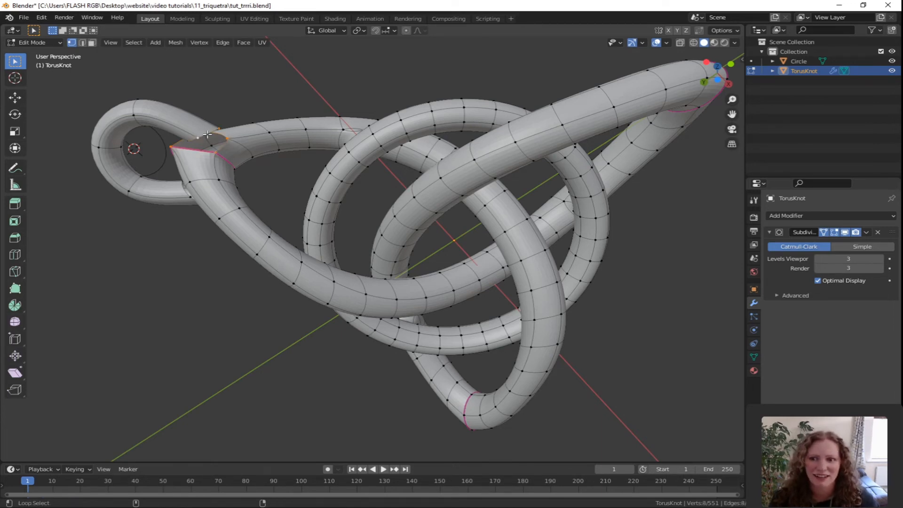
click(223, 43)
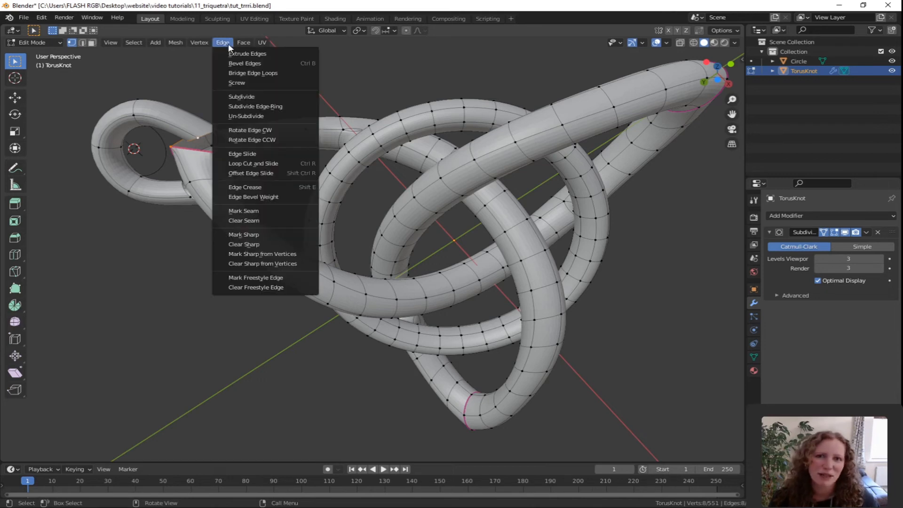
click(228, 41)
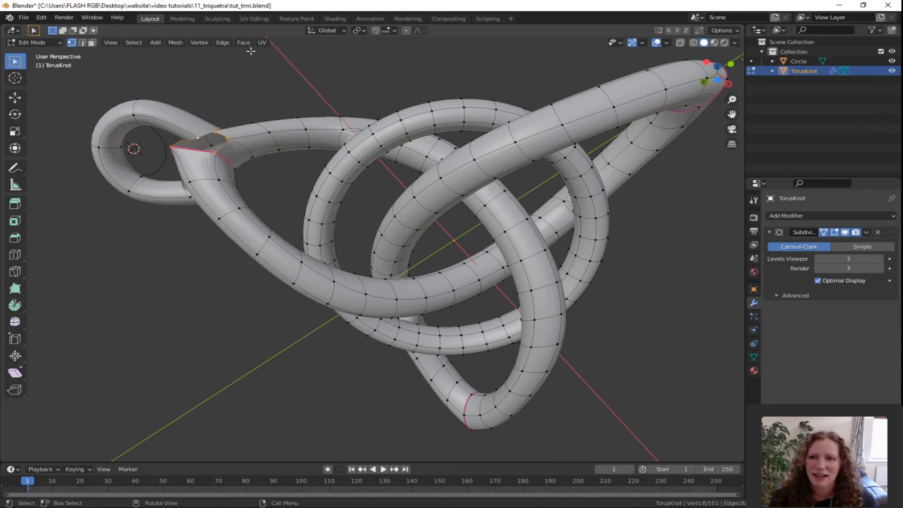
click(230, 43)
click(250, 74)
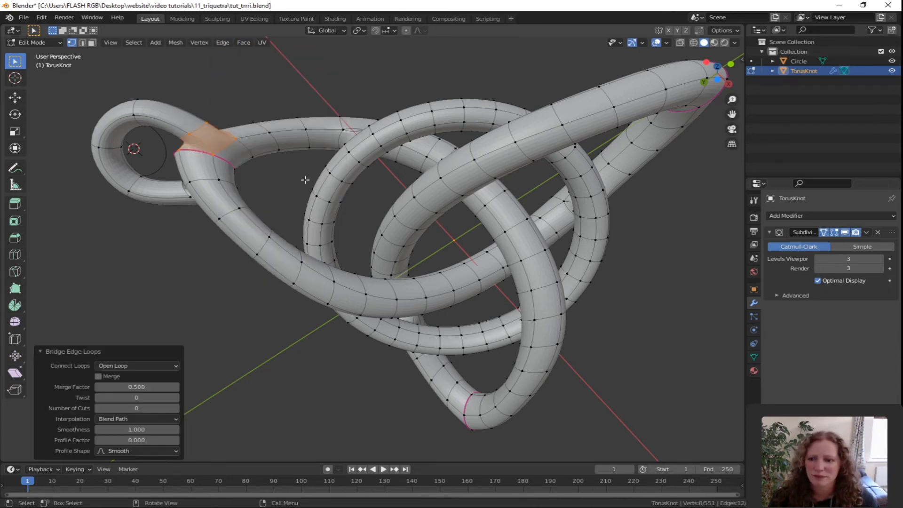
Delete the face on the other side of the same tip, next to the hanging loop's remaining open end
middle_drag(284, 199, 301, 387)
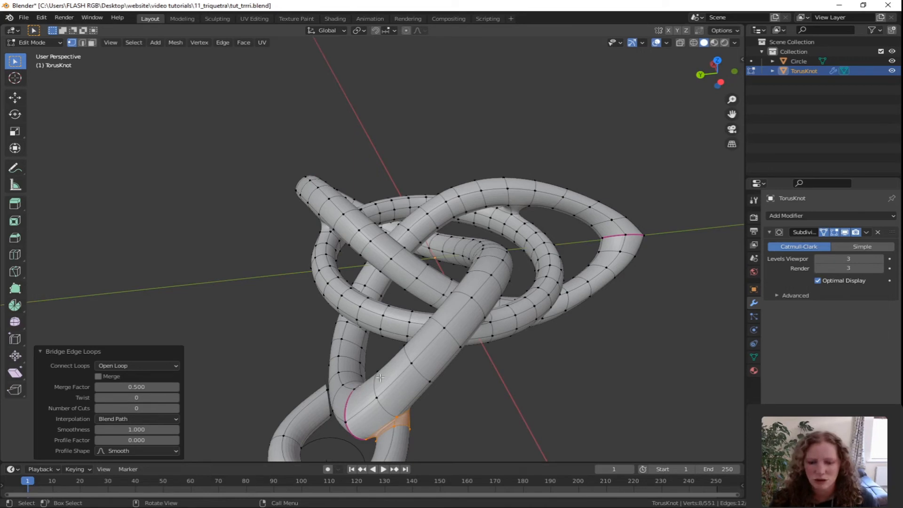
key(3)
click(339, 401)
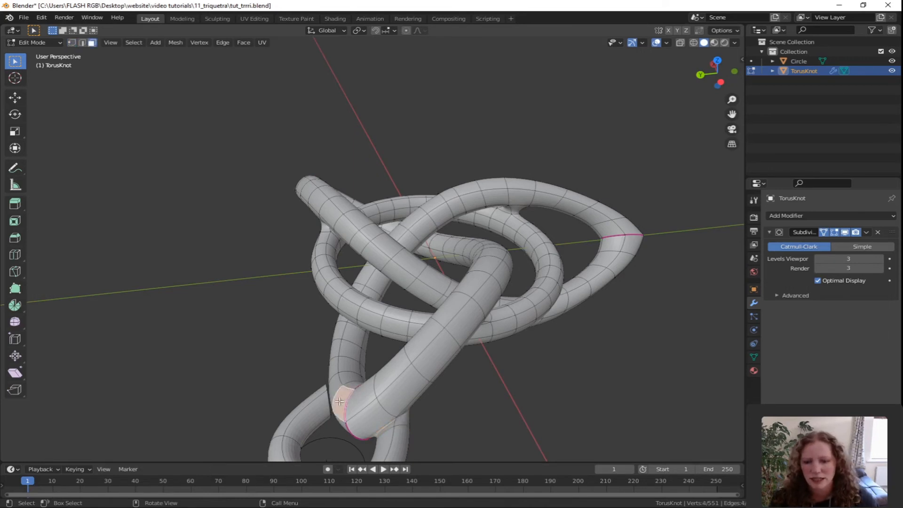
key(x)
click(387, 400)
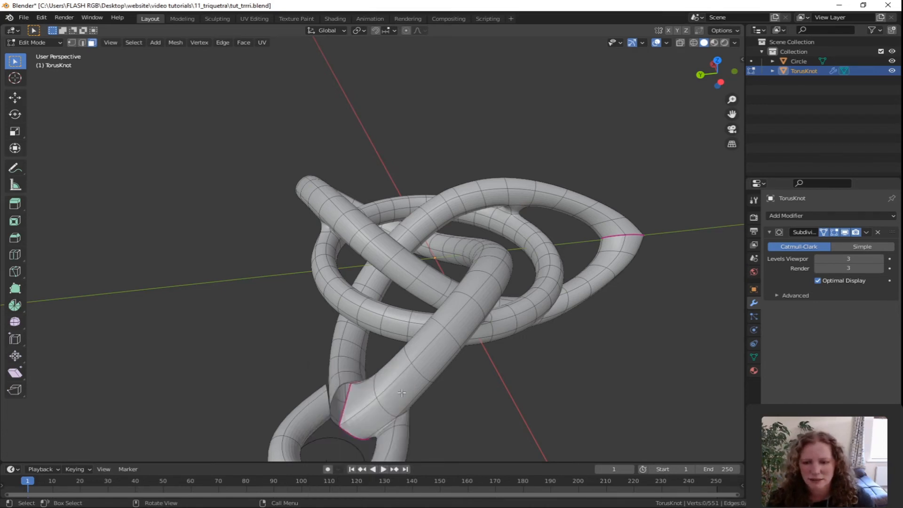
Select the boundaries of the second tip hole and the hanging loop's remaining open end and bridge their edge loops
middle_drag(402, 393, 442, 390)
key(1)
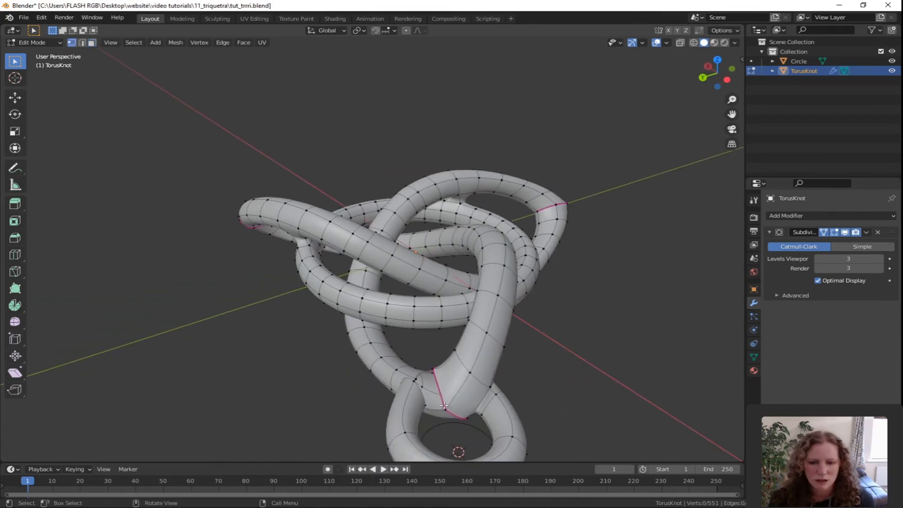
alt+click(443, 408)
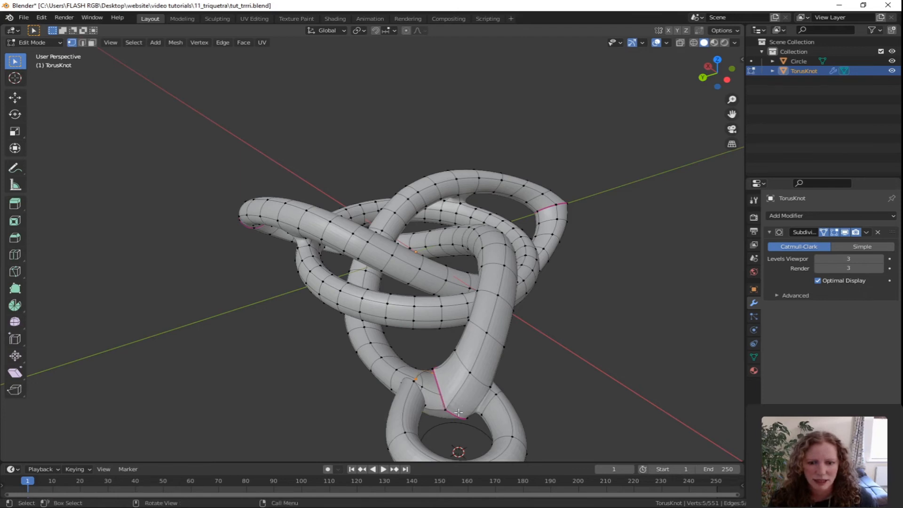
middle_drag(459, 412, 427, 412)
alt+click(353, 408)
middle_drag(366, 407, 329, 404)
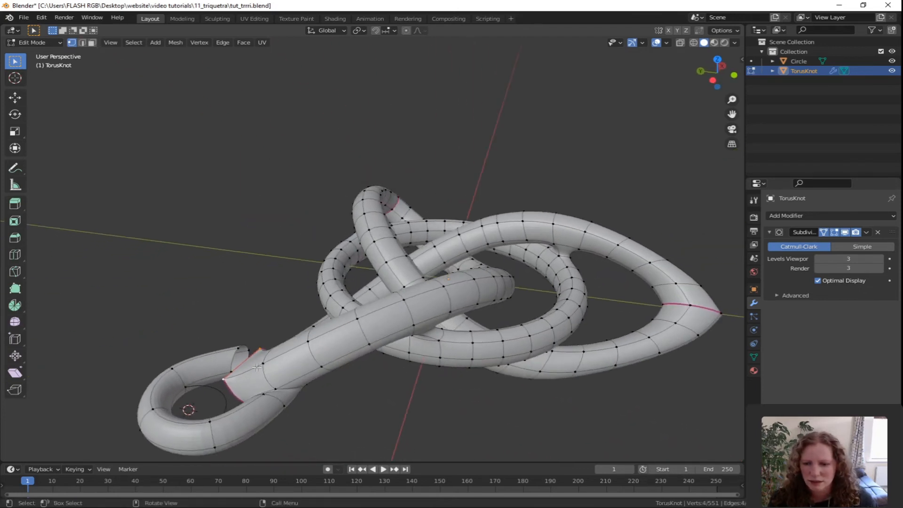
alt+shift+click(234, 355)
click(222, 42)
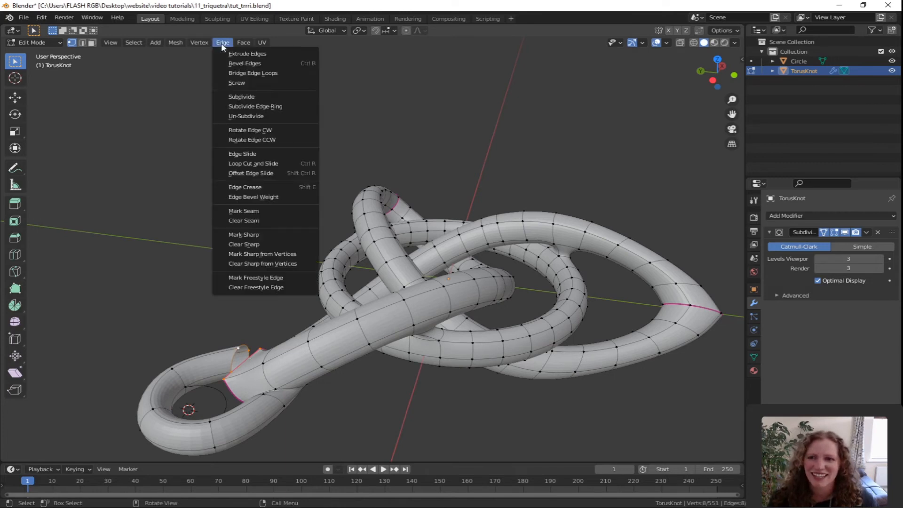
click(249, 72)
Select the outer part of the hanging loop in X-ray top view and move it about 0.46 mm in X and -0.31 mm in Y
scroll(265, 271, down, 5)
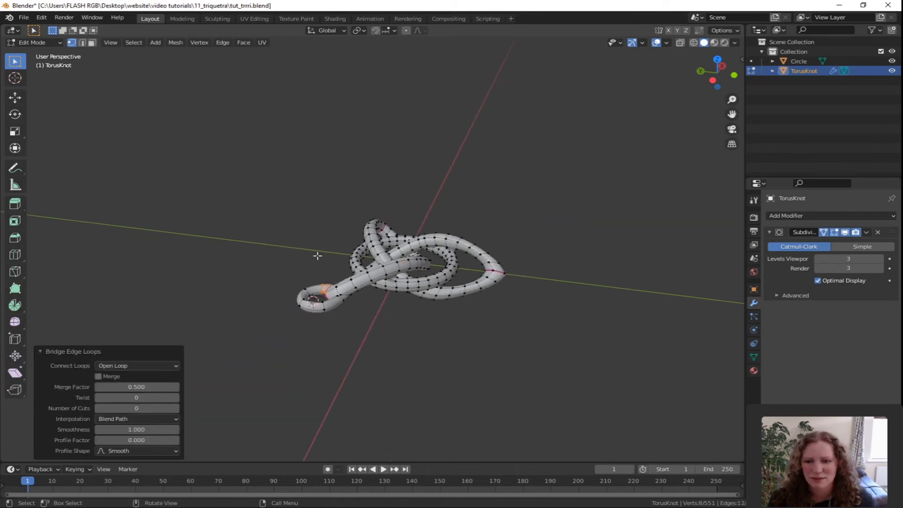
middle_drag(317, 256, 317, 288)
key(KP_7)
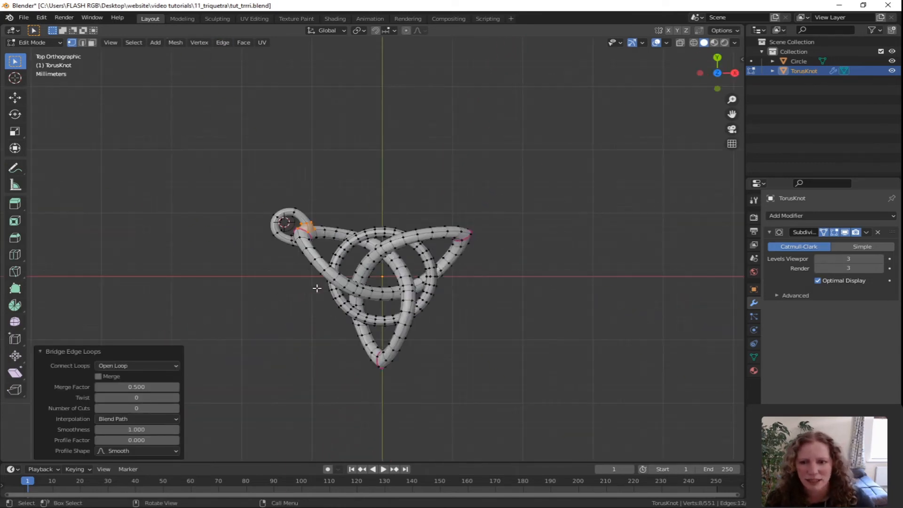
scroll(319, 236, up, 5)
shift+middle_drag(319, 235, 426, 266)
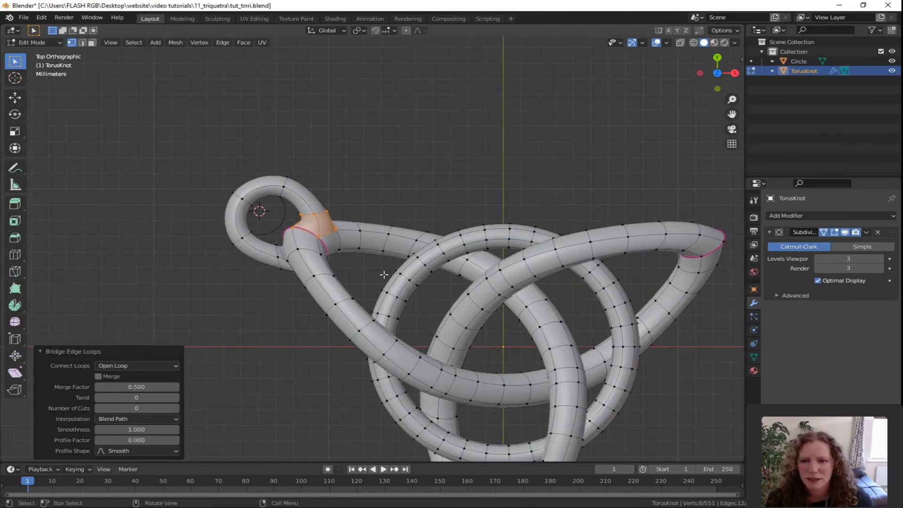
click(681, 43)
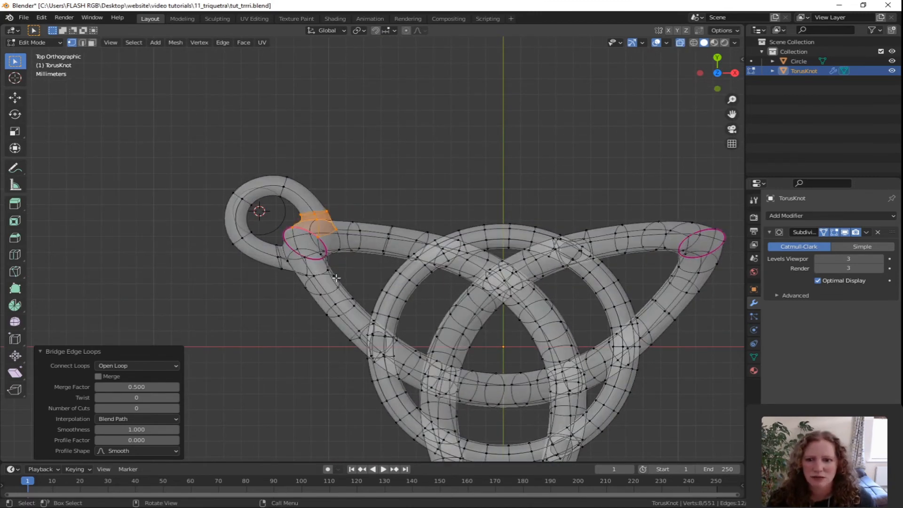
click(306, 284)
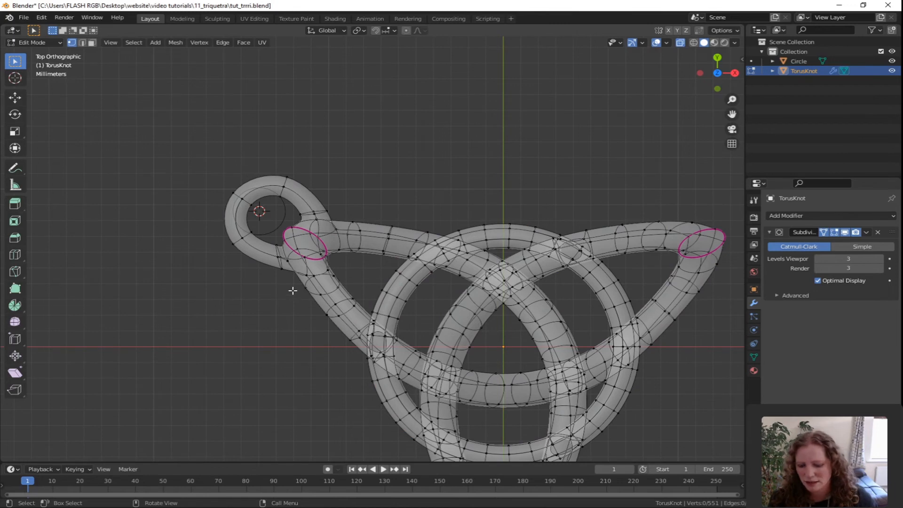
key(c)
mouse_move(244, 253)
mouse_down()
mouse_move(264, 167)
mouse_move(290, 178)
mouse_up()
key(Escape)
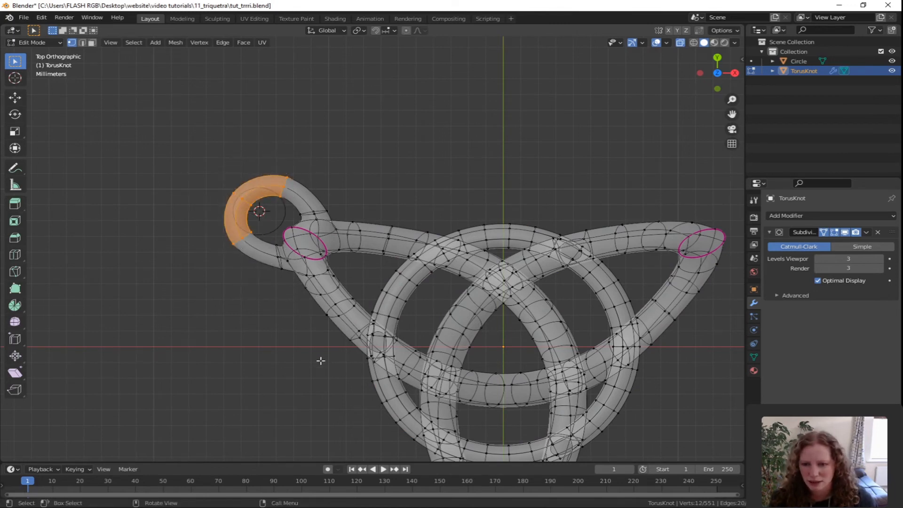
key(g)
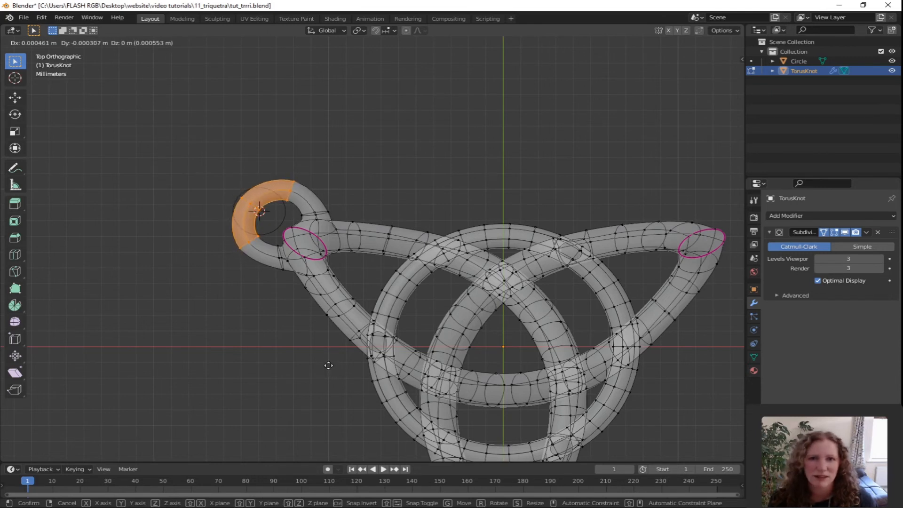
click(328, 366)
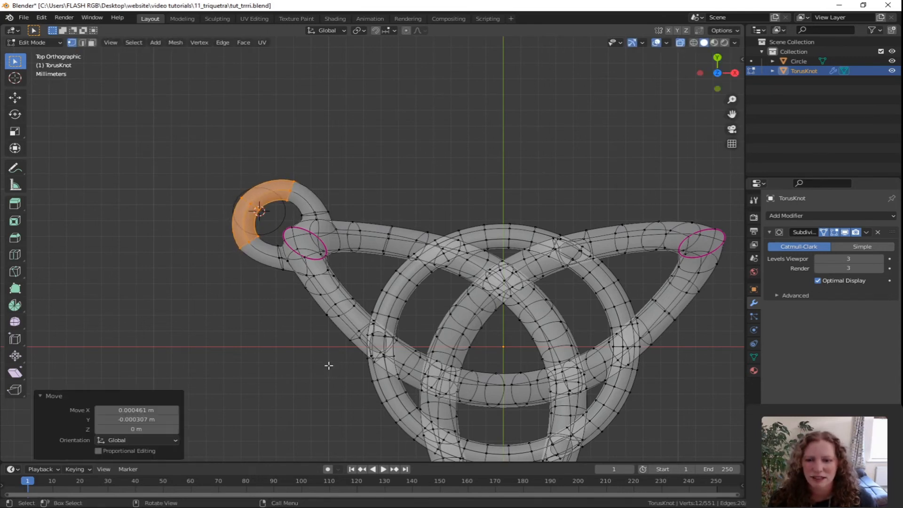
shift+middle_drag(323, 345, 244, 302)
click(681, 43)
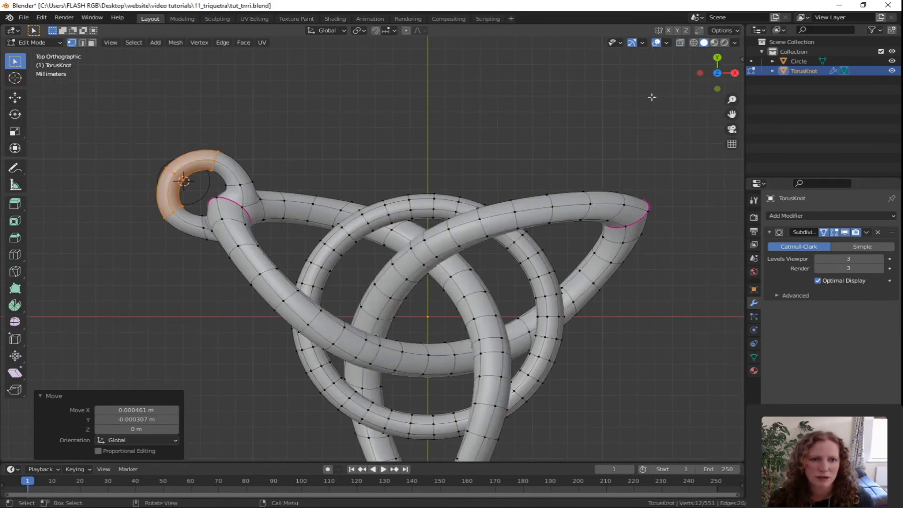
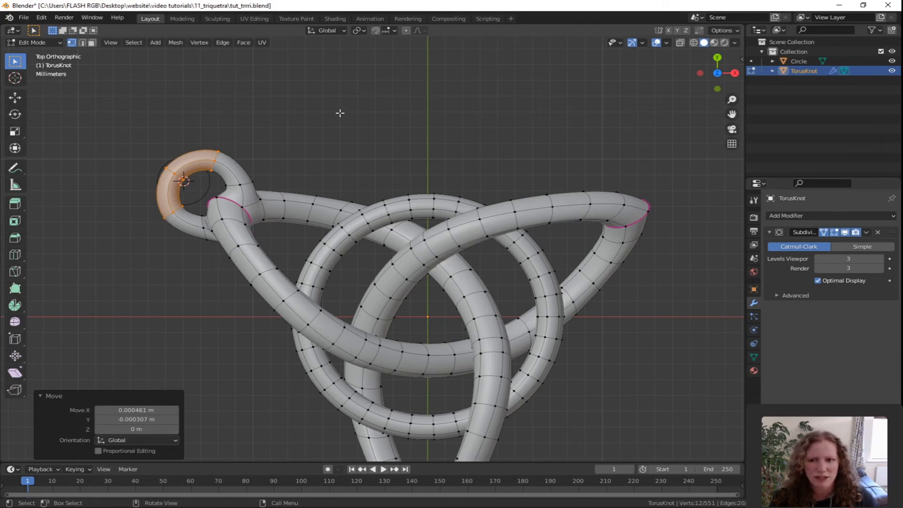
Snap the 3D cursor to the world origin and select the hanging loop's four face rings, leaving out the bridged faces
key(shift+s)
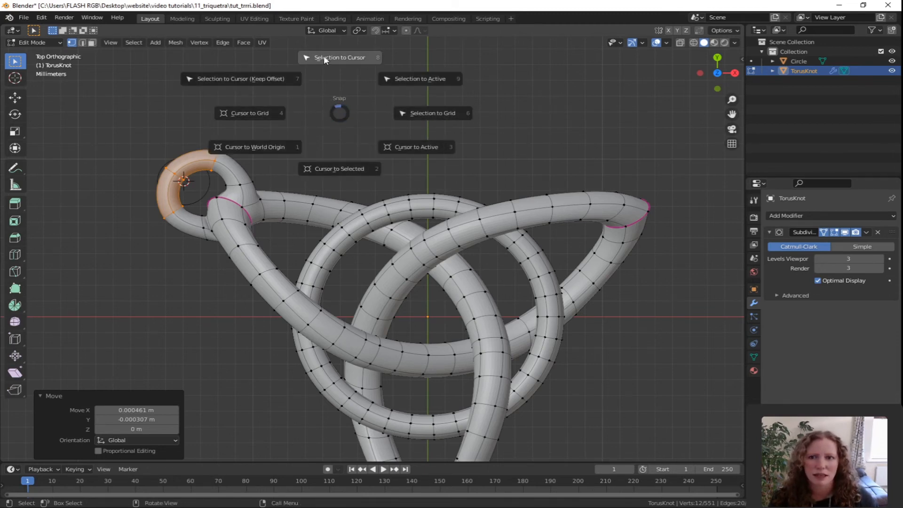
click(255, 147)
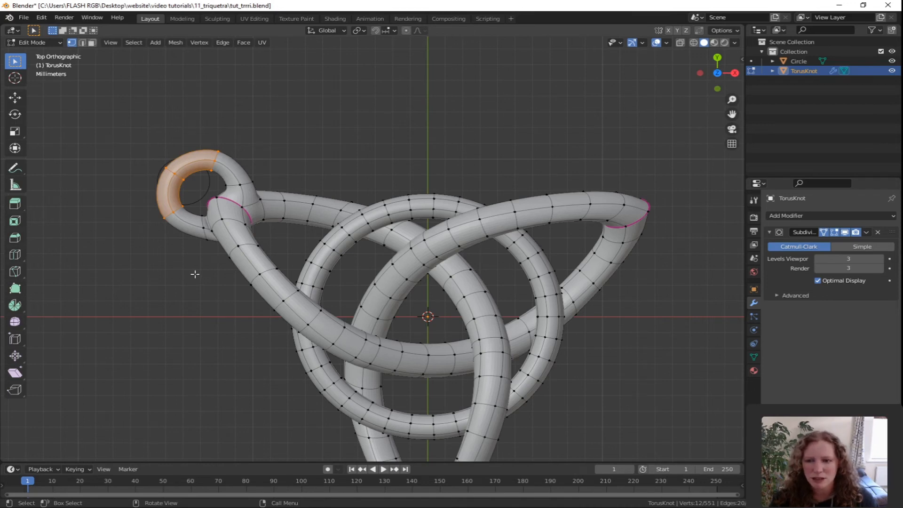
key(3)
alt+click(183, 222)
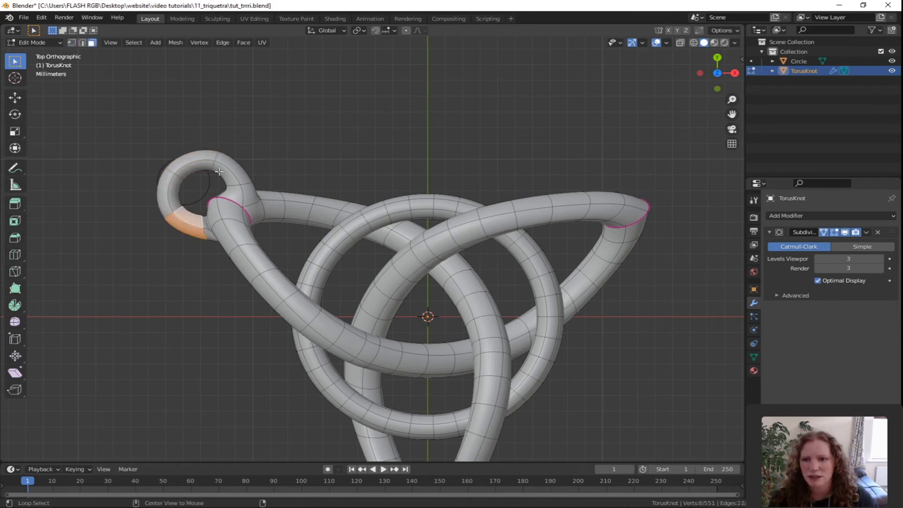
alt+shift+click(173, 195)
alt+shift+click(196, 166)
alt+shift+click(231, 167)
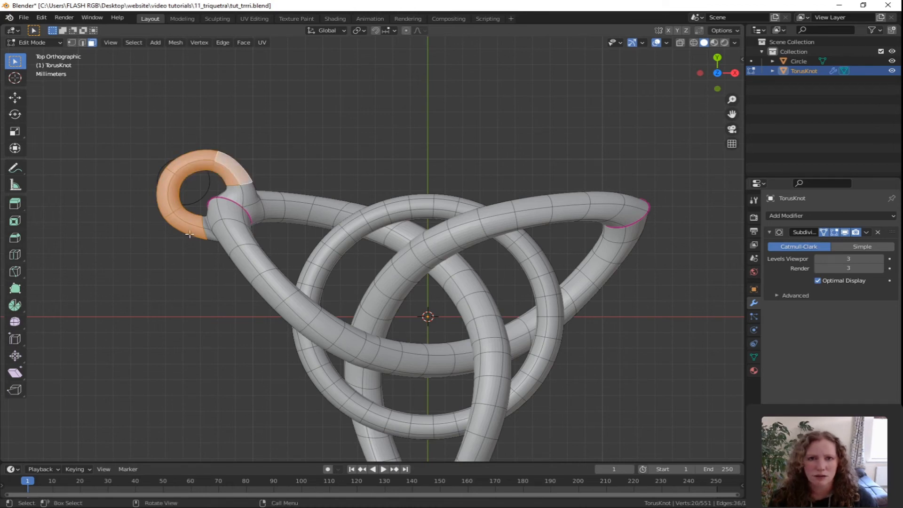
Save the file and set the transform pivot point to the 3D Cursor
key(ctrl+s)
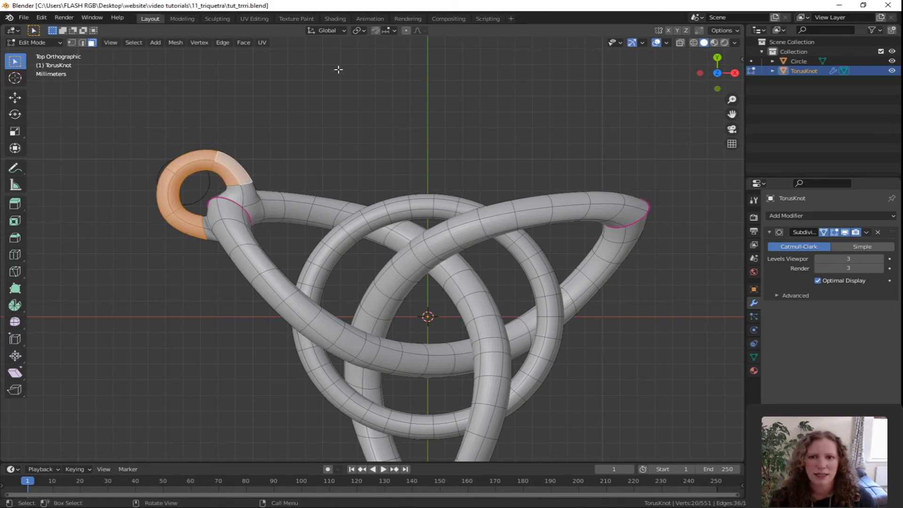
click(362, 31)
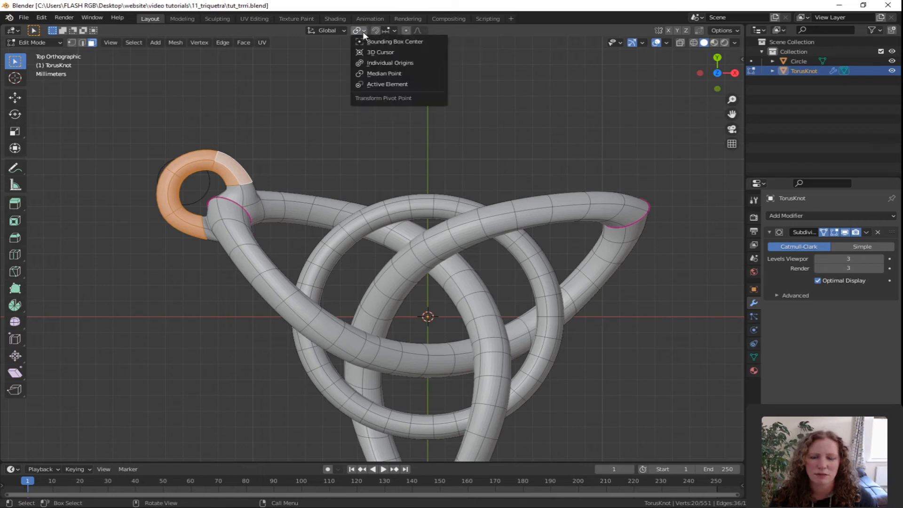
click(383, 53)
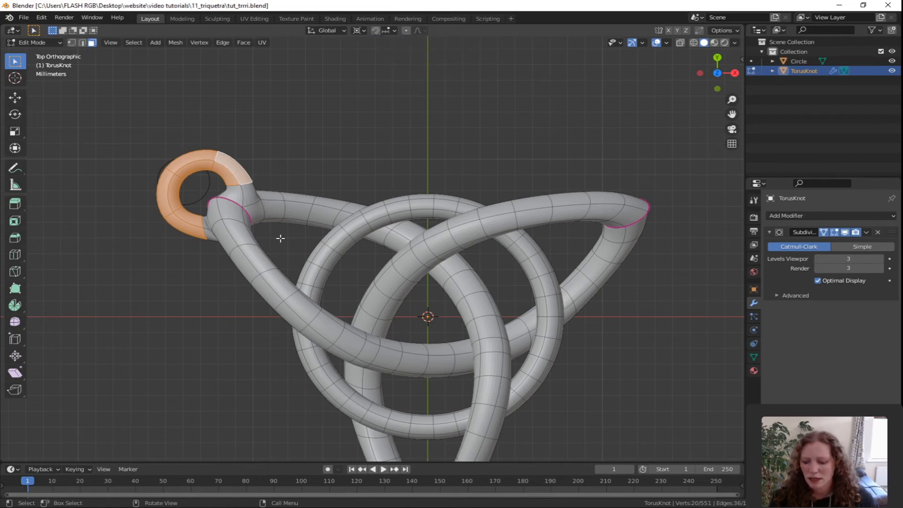
Duplicate the selected hanging loop faces in place and mirror the copy to the opposite tip by scaling it -1 along X
key(e)
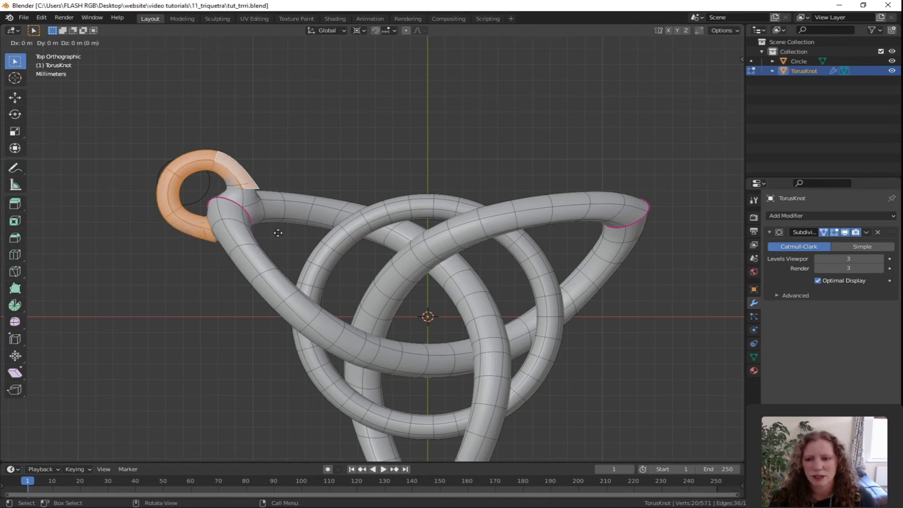
right_click(278, 232)
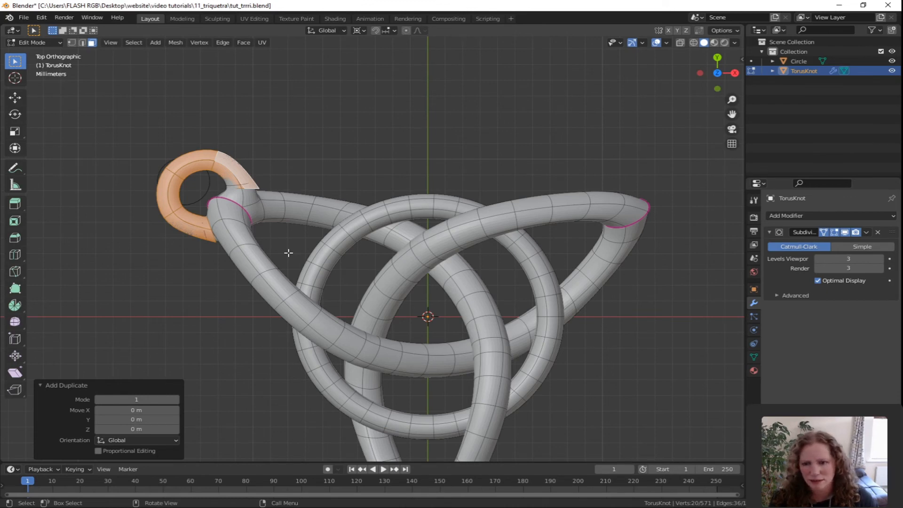
key(s)
text(x)
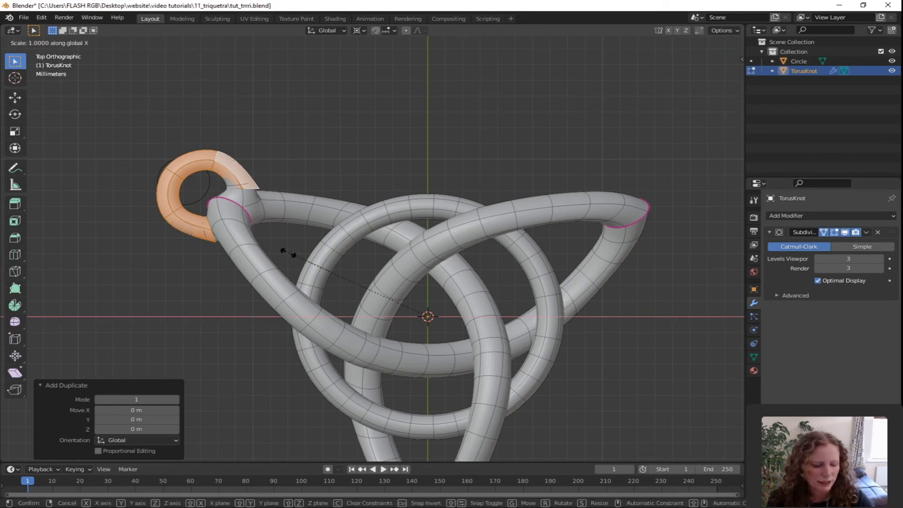
text(-1)
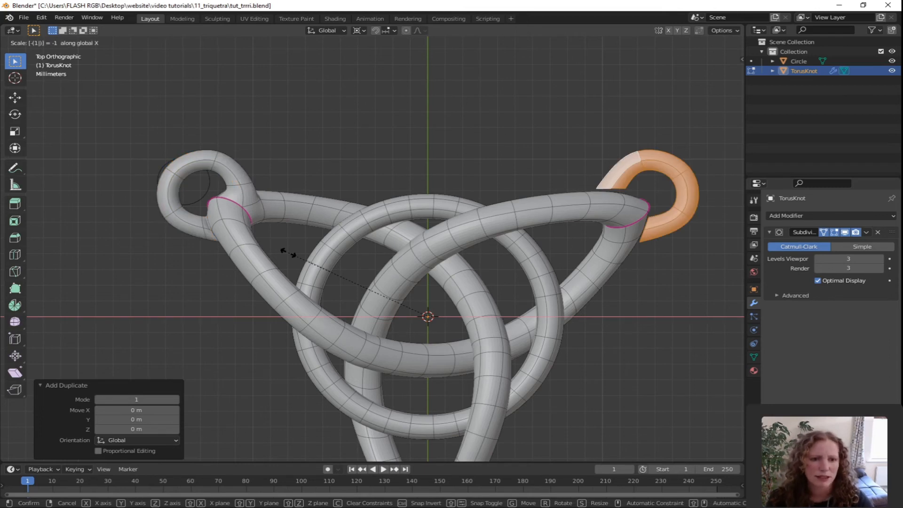
key(Return)
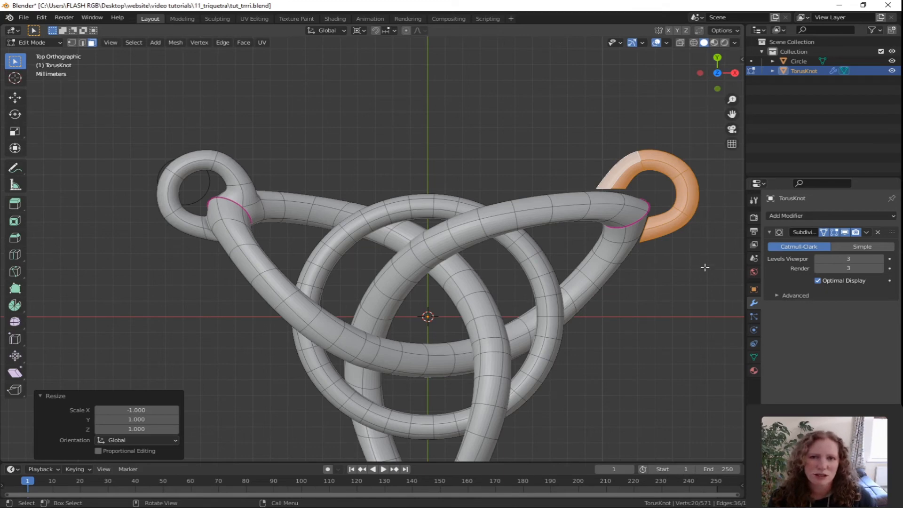
Delete the knot faces on both sides of the opposite tip, next to the mirrored hanging loop's open ends
middle_drag(696, 275, 612, 191)
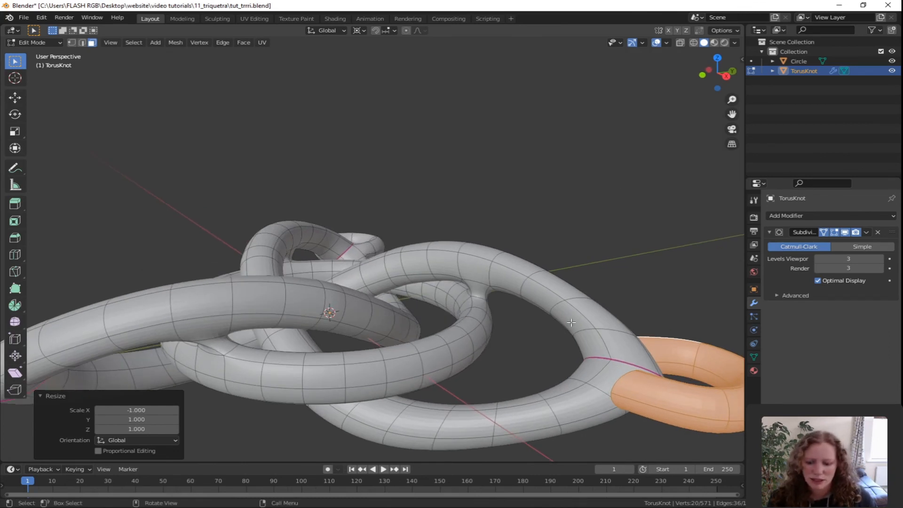
click(614, 376)
middle_drag(614, 376, 579, 321)
key(x)
click(651, 368)
click(227, 93)
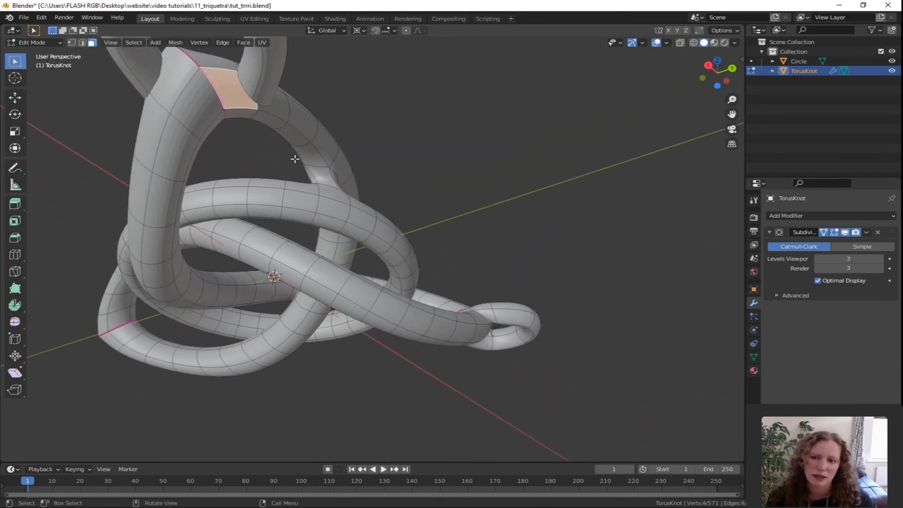
key(x)
click(297, 160)
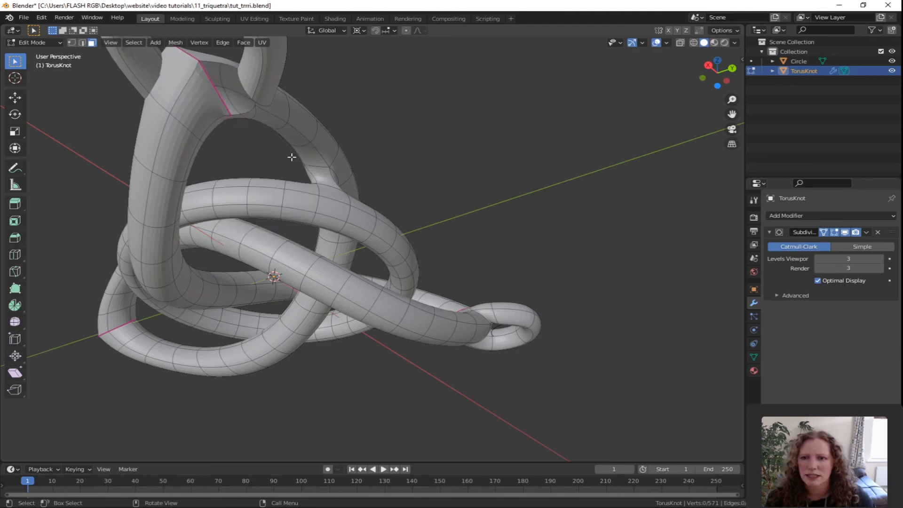
Select the boundaries of one new tip hole and the mirrored loop's adjacent open end and bridge their edge loops
key(1)
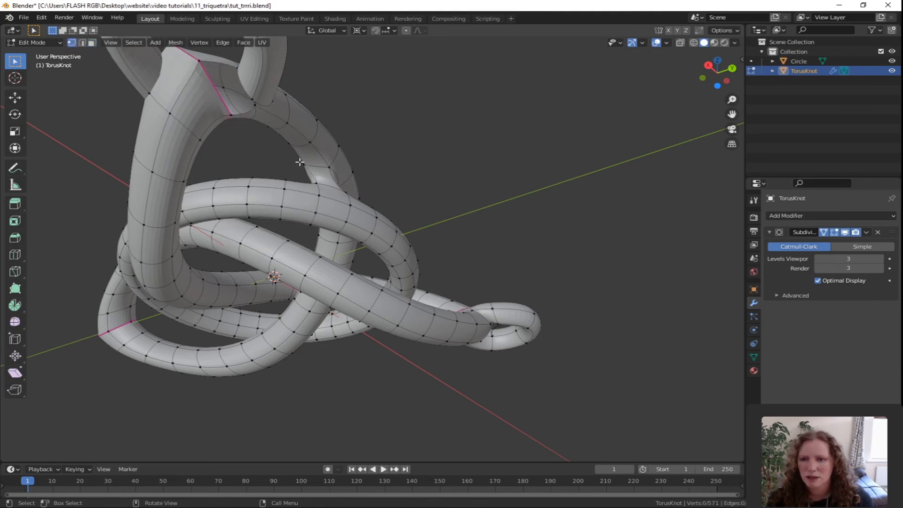
alt+click(244, 113)
click(244, 112)
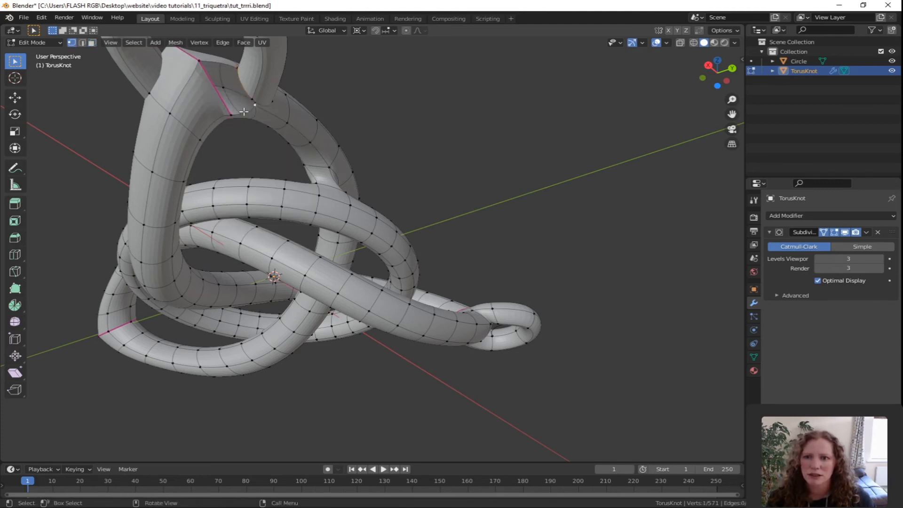
alt+click(239, 107)
click(222, 43)
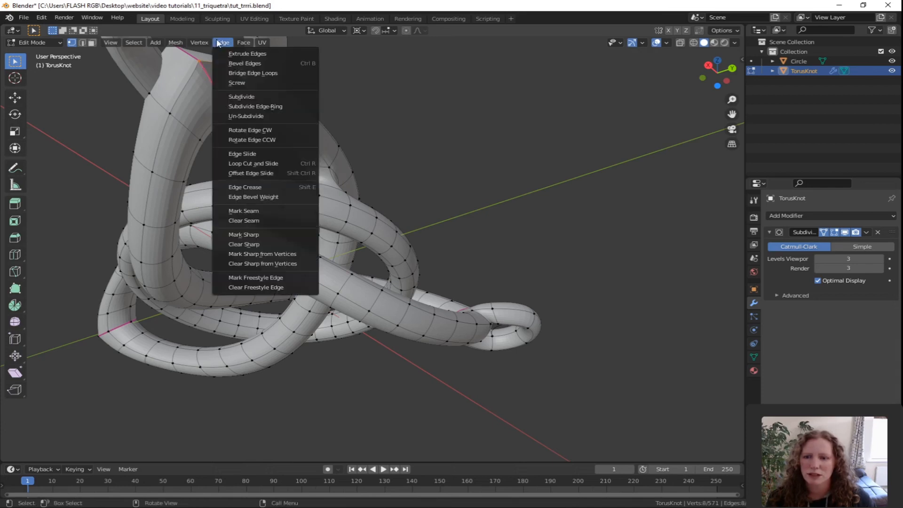
click(244, 74)
Bridge the edge loops of the tip's other hole and the mirrored loop's remaining open end
middle_drag(241, 102, 291, 209)
middle_drag(558, 255, 565, 234)
shift+middle_drag(579, 254, 479, 206)
key(alt+a)
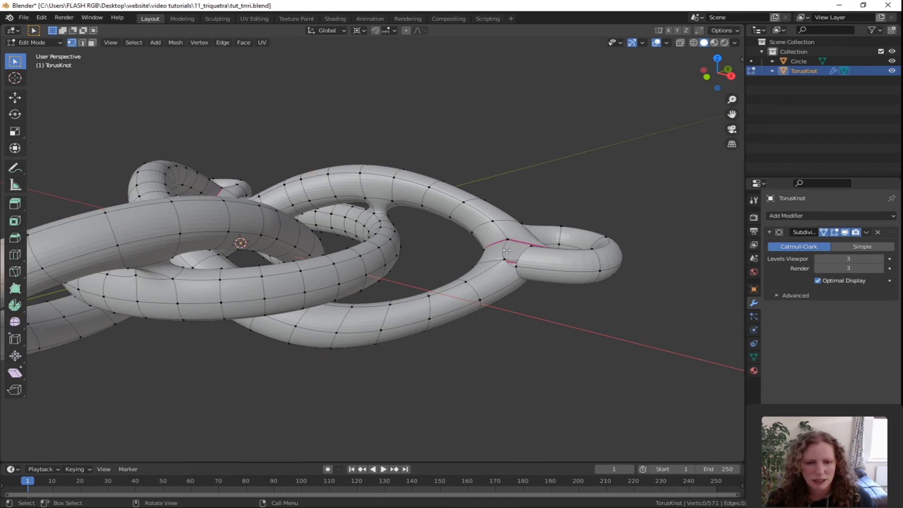
alt+click(506, 250)
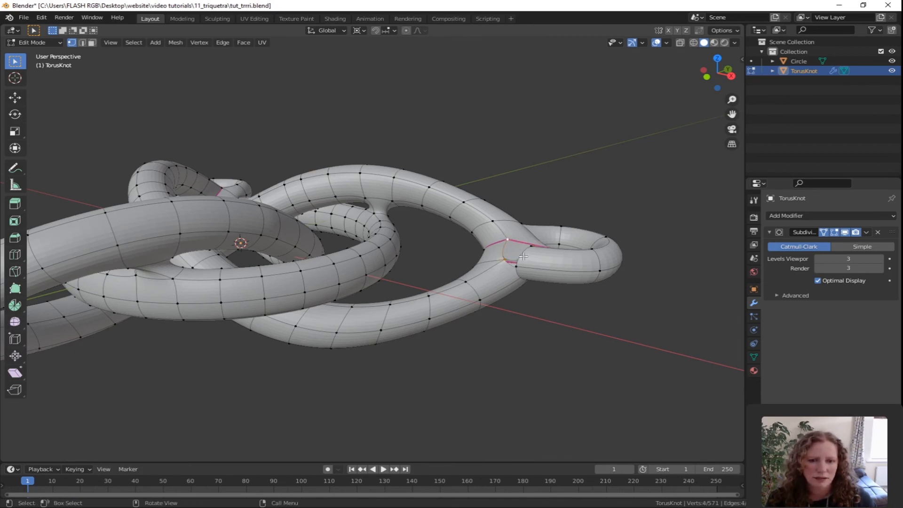
alt+shift+click(523, 257)
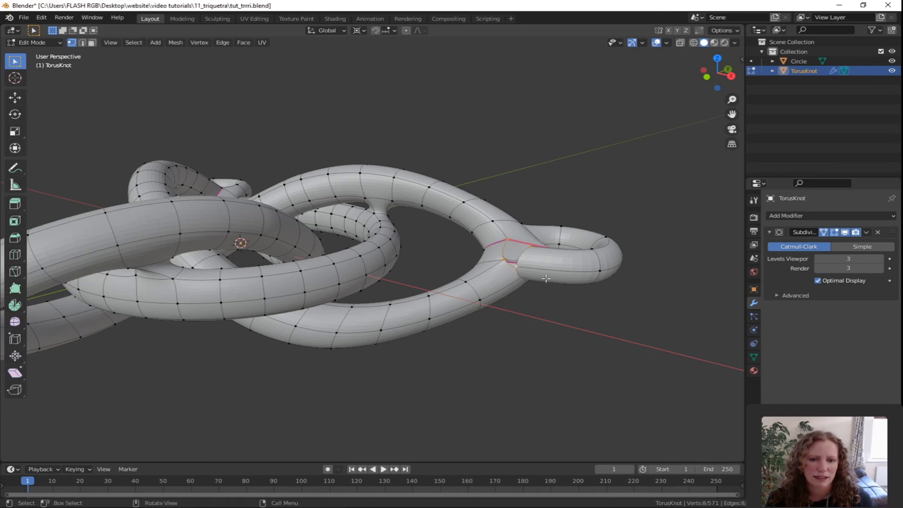
key(ctrl+e)
click(264, 74)
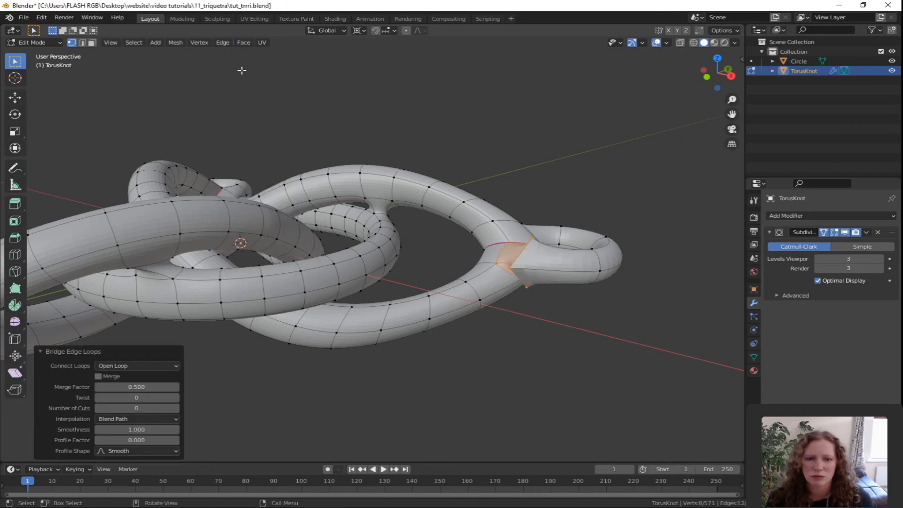
Examine the mirrored loop's joint in Object Mode and turn on the Face Orientation overlay in Edit Mode to check its normals
middle_drag(457, 282, 555, 280)
scroll(557, 273, up, 3)
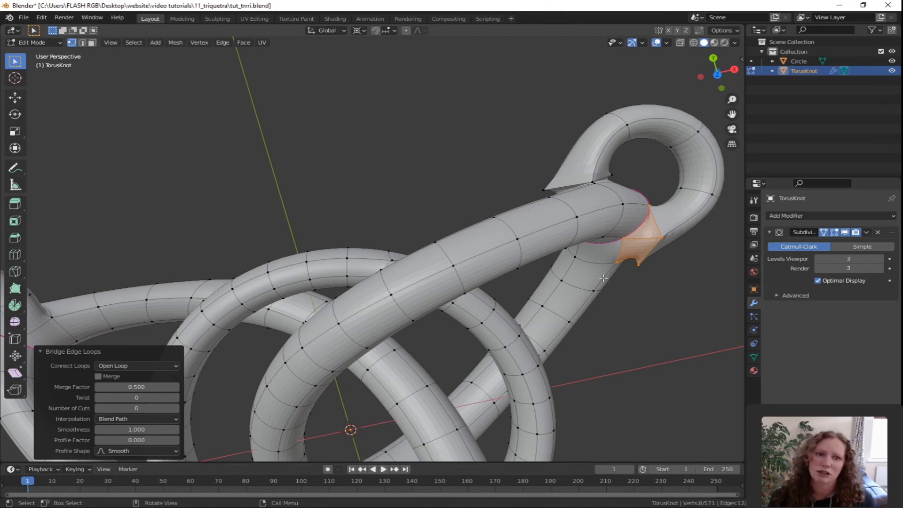
middle_drag(603, 278, 512, 248)
key(Tab)
middle_drag(214, 261, 502, 305)
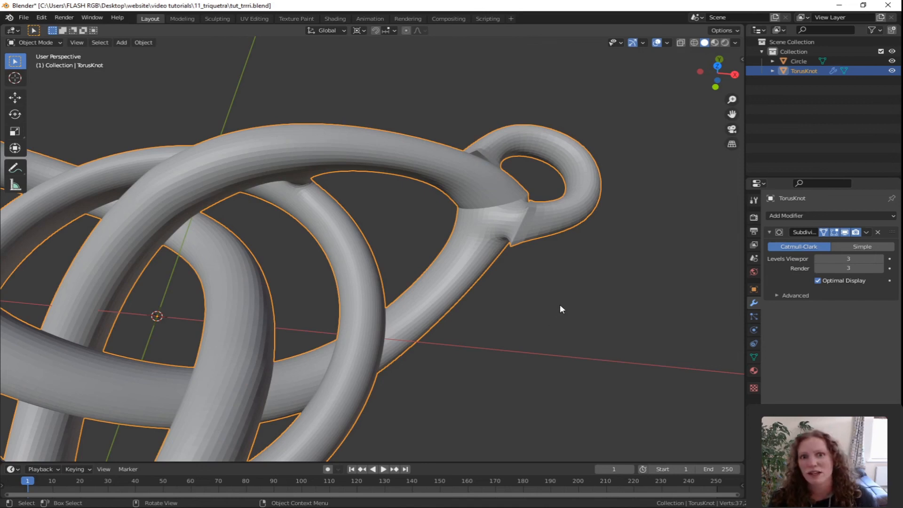
key(Tab)
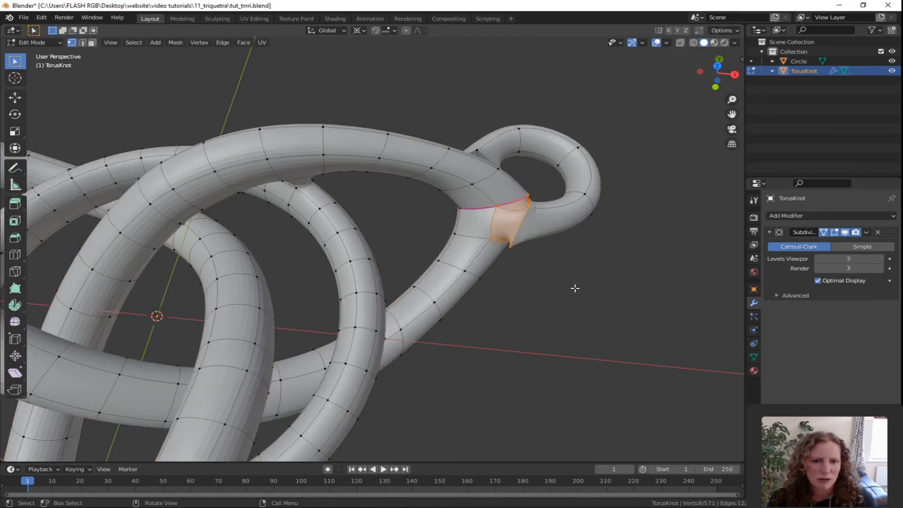
click(667, 41)
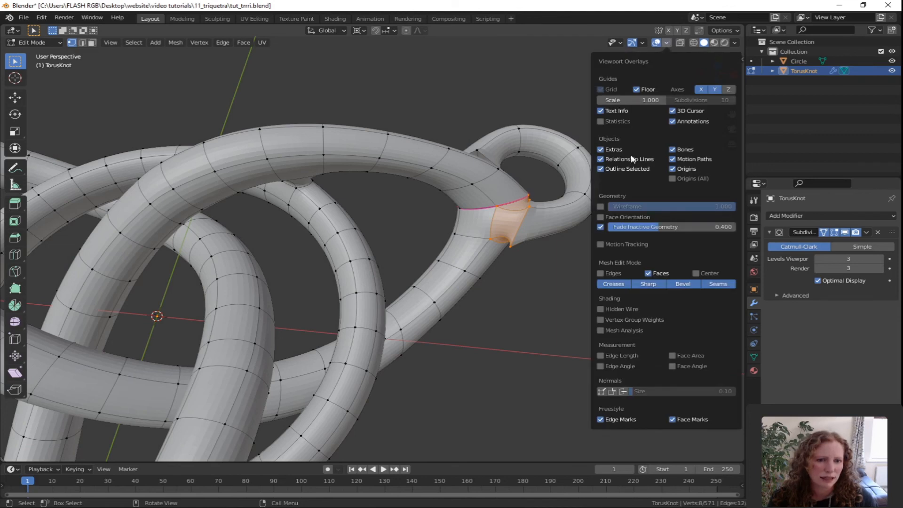
click(600, 217)
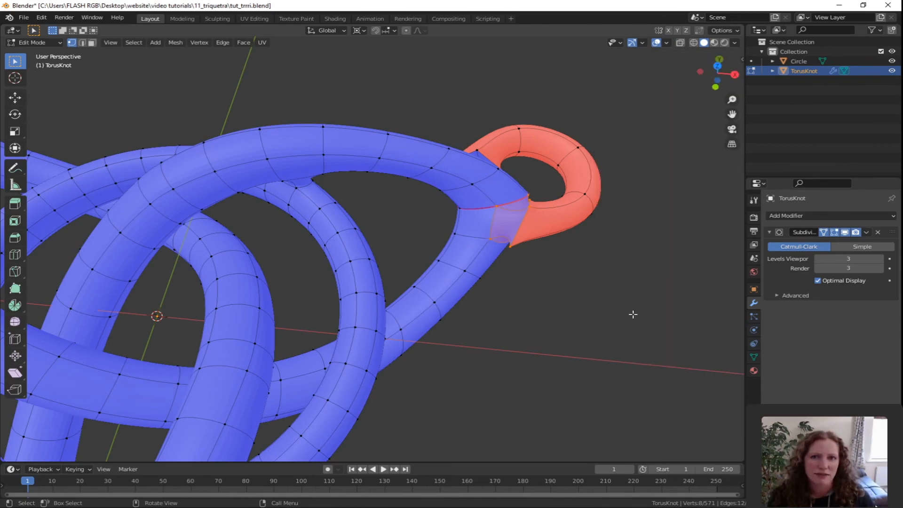
Recalculate the normals of the entire mesh to face outside and turn off the Face Orientation overlay
scroll(602, 299, down, 5)
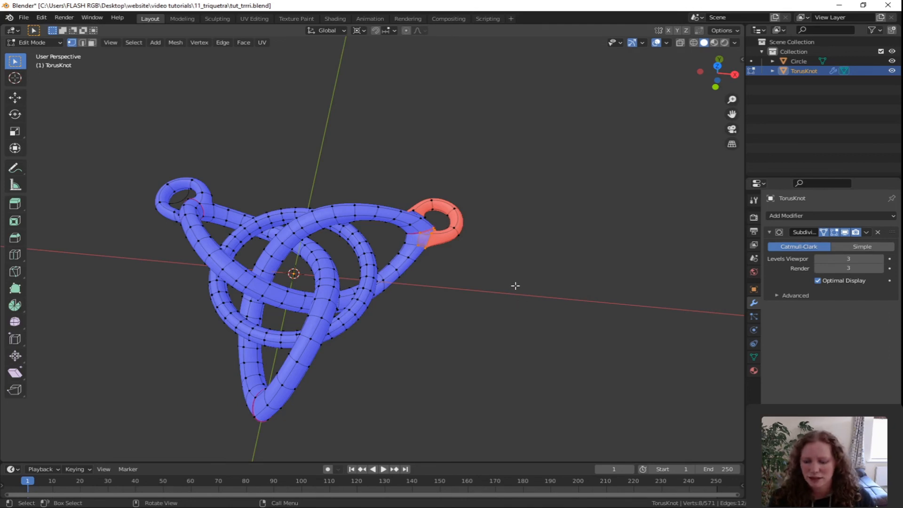
key(a)
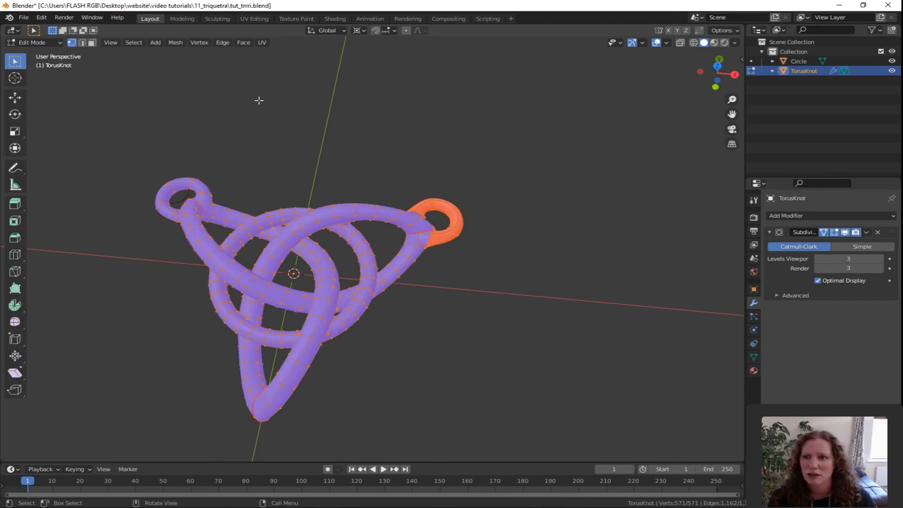
click(175, 42)
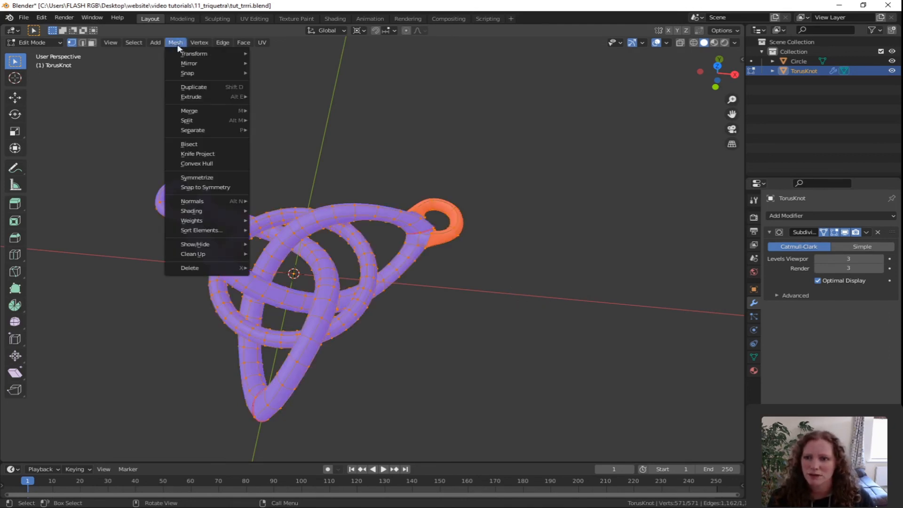
mouse_move(192, 202)
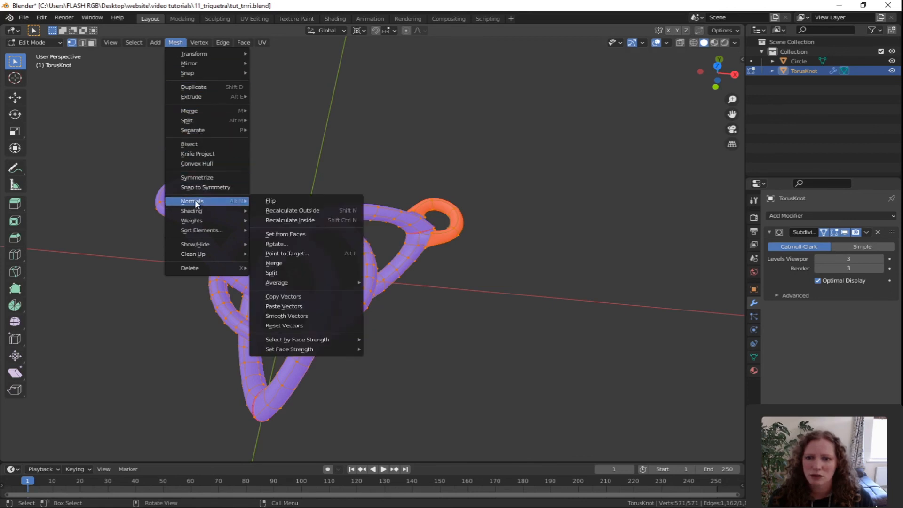
click(295, 213)
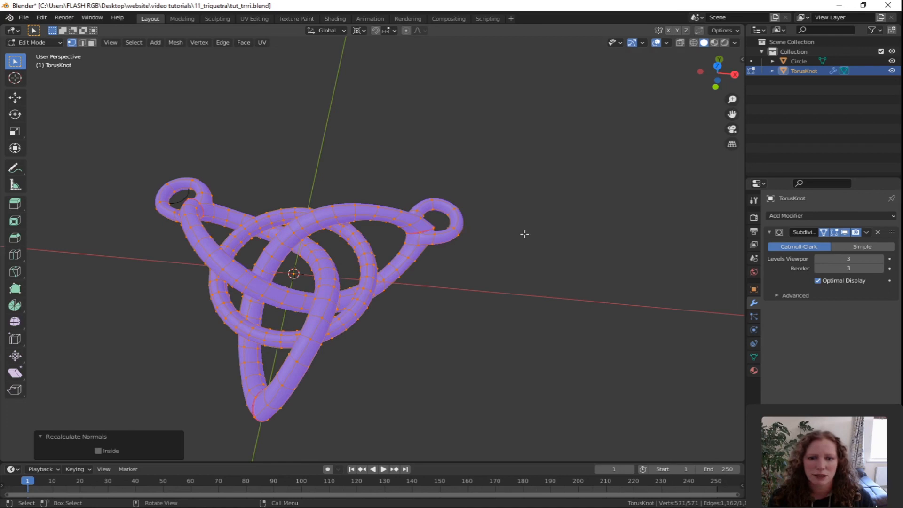
click(667, 43)
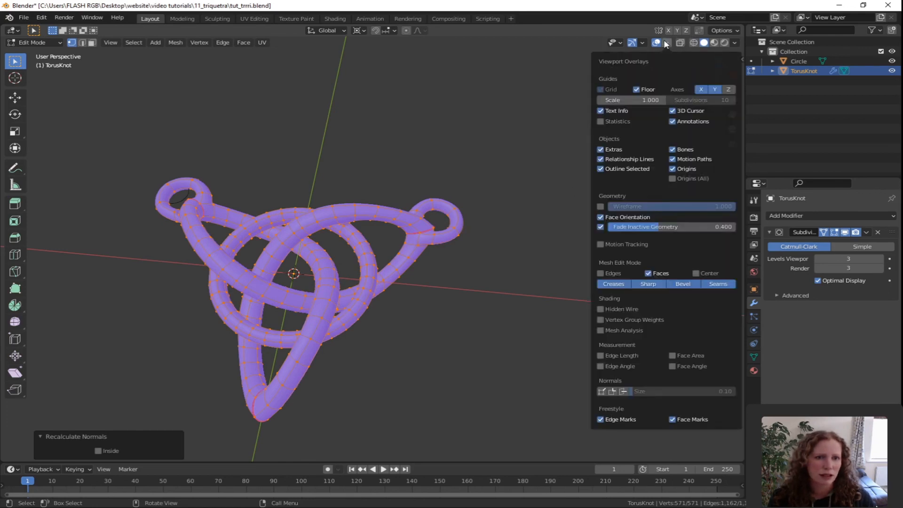
click(601, 218)
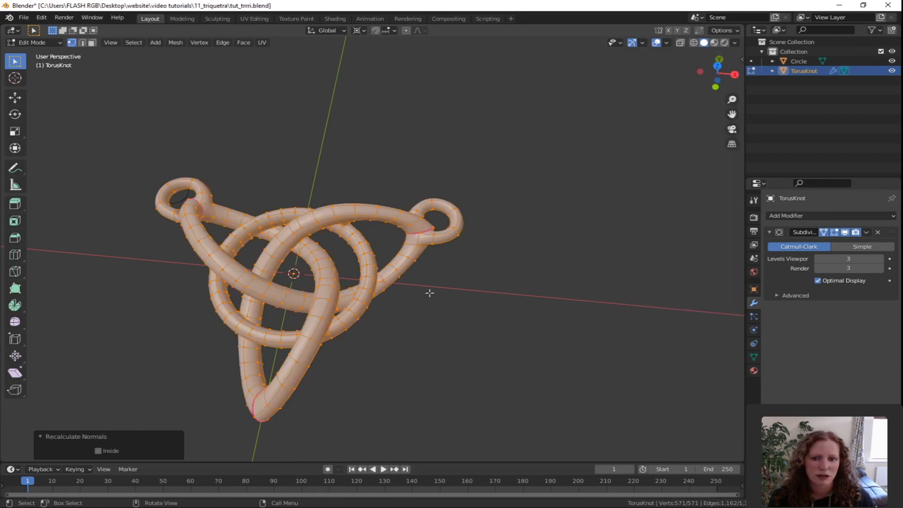
Return to Object Mode and delete the leftover Circle object inside the first hanging loop
scroll(449, 247, up, 3)
middle_drag(449, 248, 490, 218)
scroll(341, 260, down, 3)
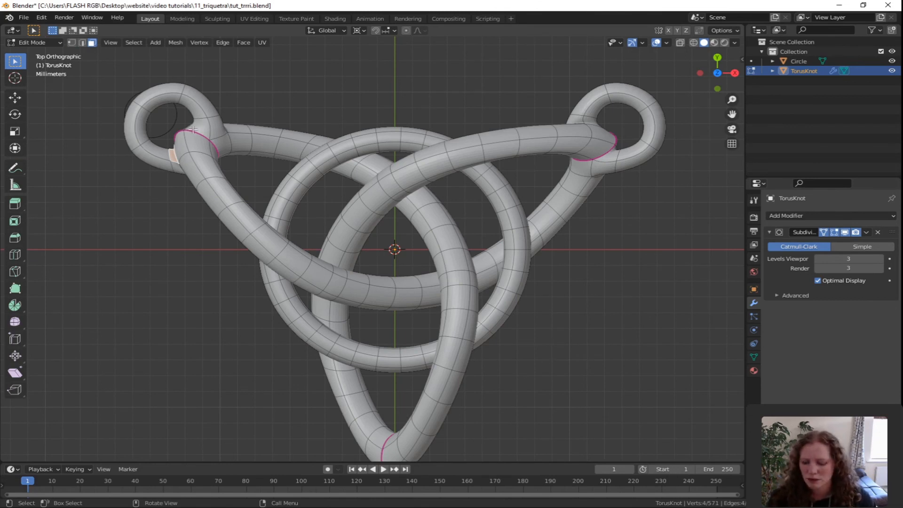
key(Tab)
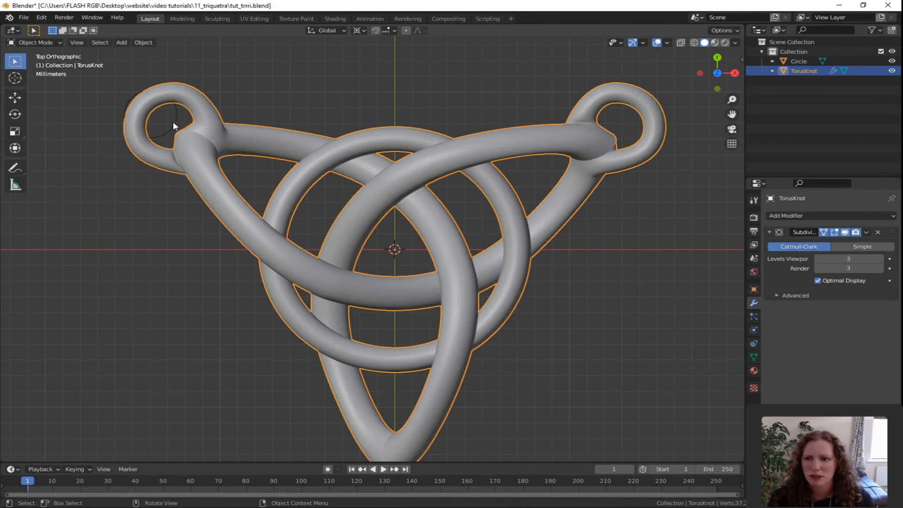
click(176, 121)
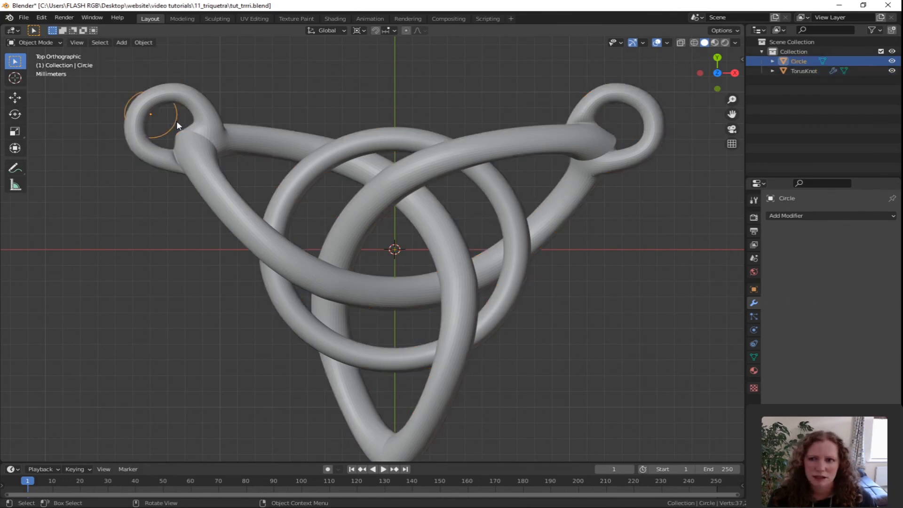
key(Delete)
scroll(215, 134, down, 3)
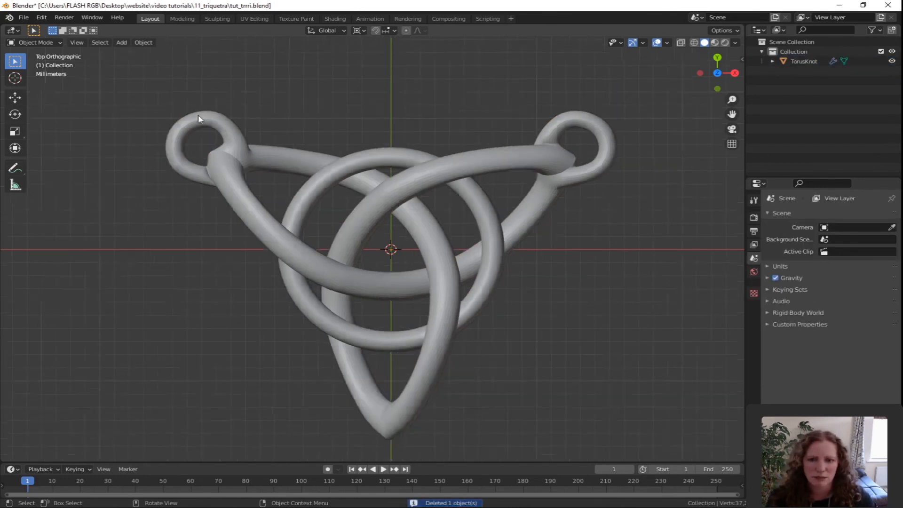
scroll(225, 141, up, 1)
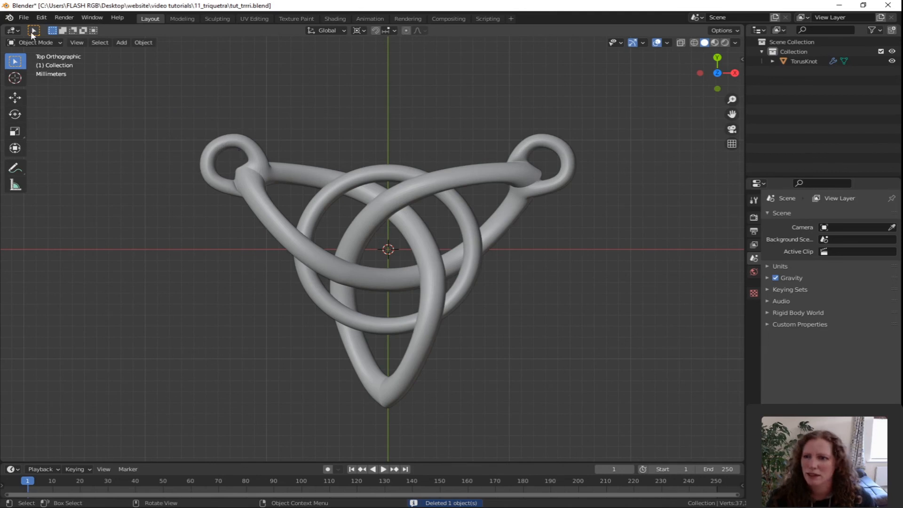
Save the Blender project and export the finished pendant as an STL file named tut_trrri2.stl
click(21, 18)
click(41, 80)
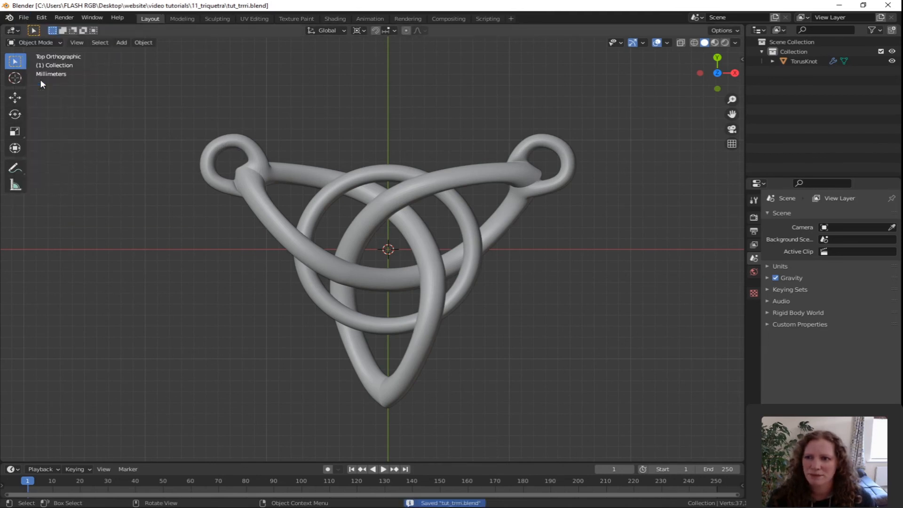
click(29, 18)
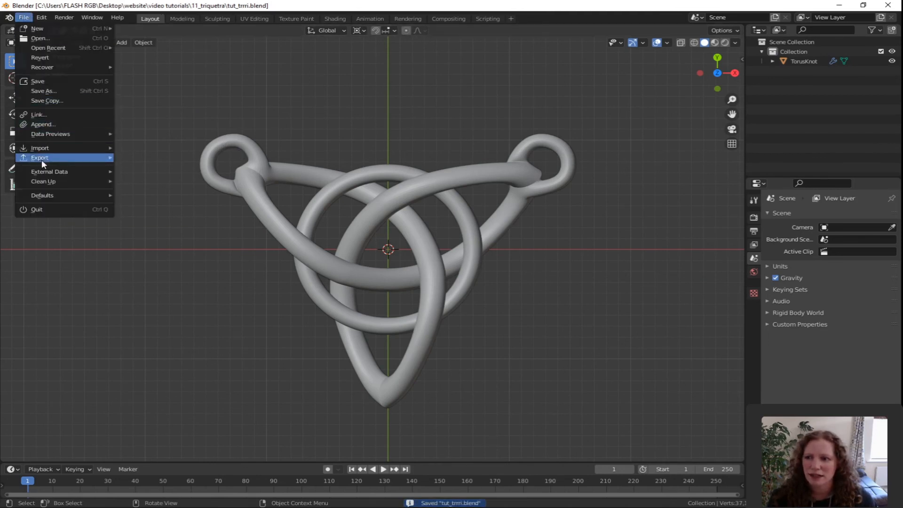
mouse_move(41, 160)
click(144, 206)
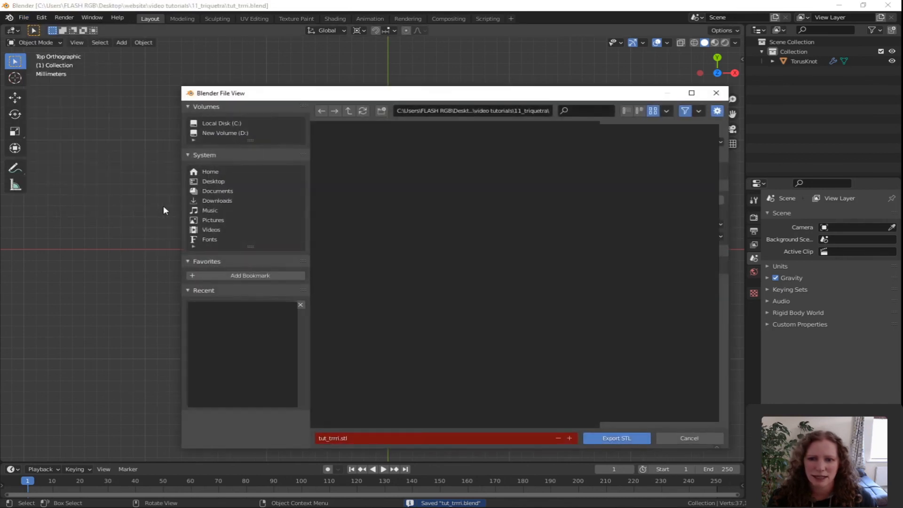
click(340, 439)
click(340, 439)
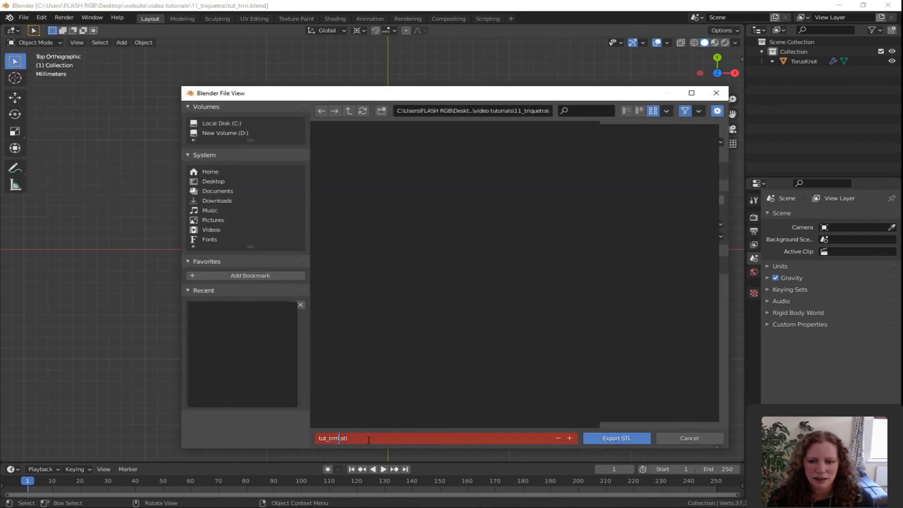
text(2)
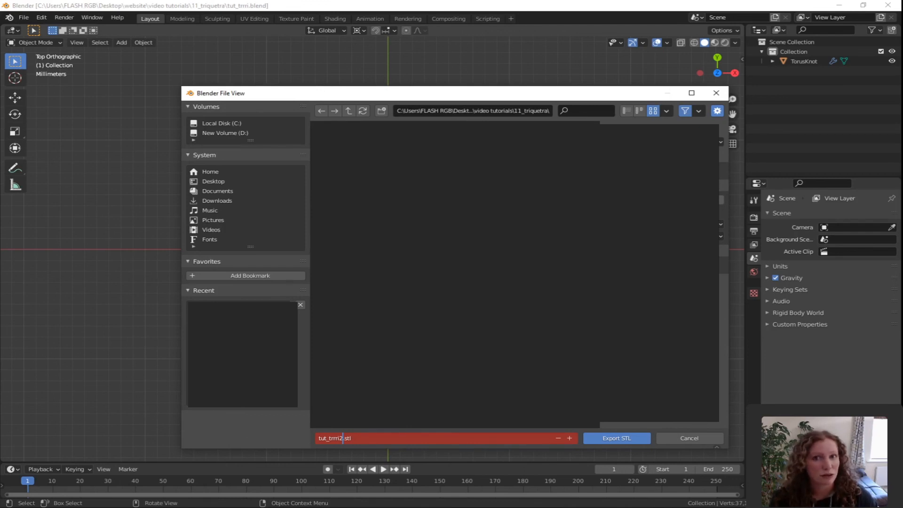
click(618, 438)
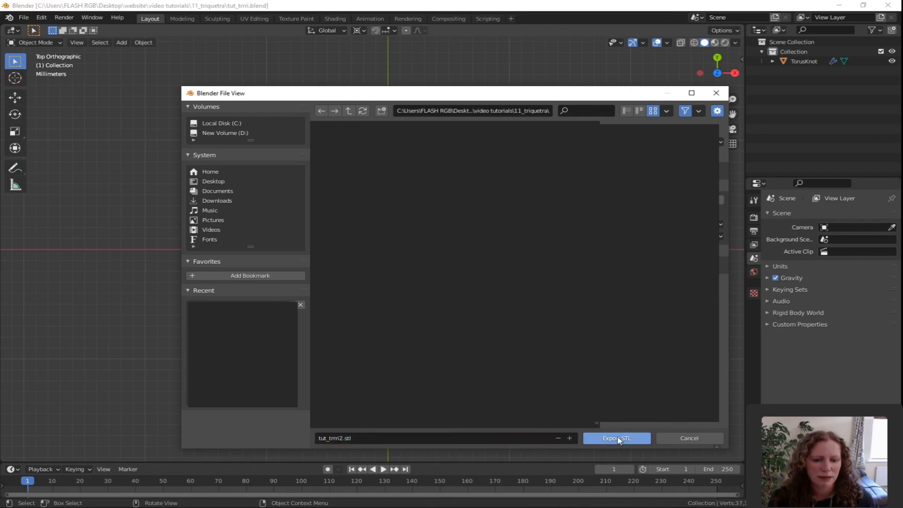
click(618, 437)
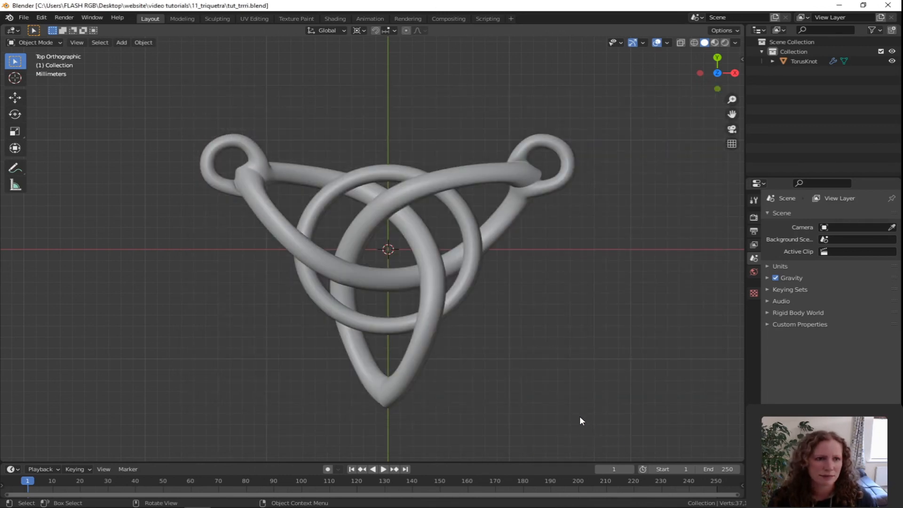